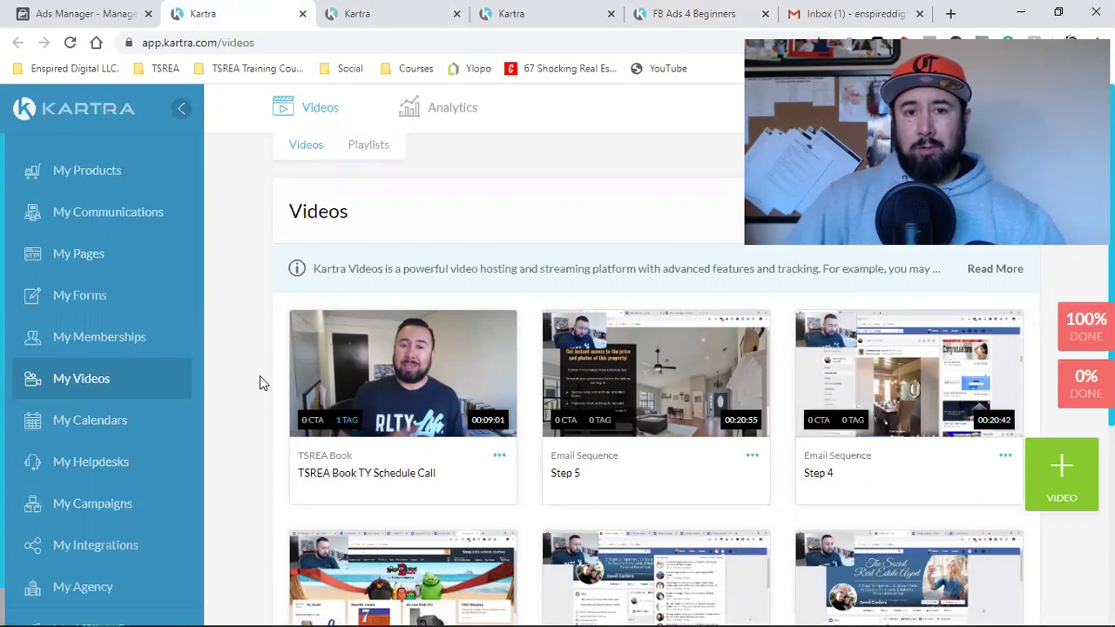
# Look over the FB Ads 4 Beginners landing page and preview its Become A VIP opt-in form
pyautogui.click(706, 13)
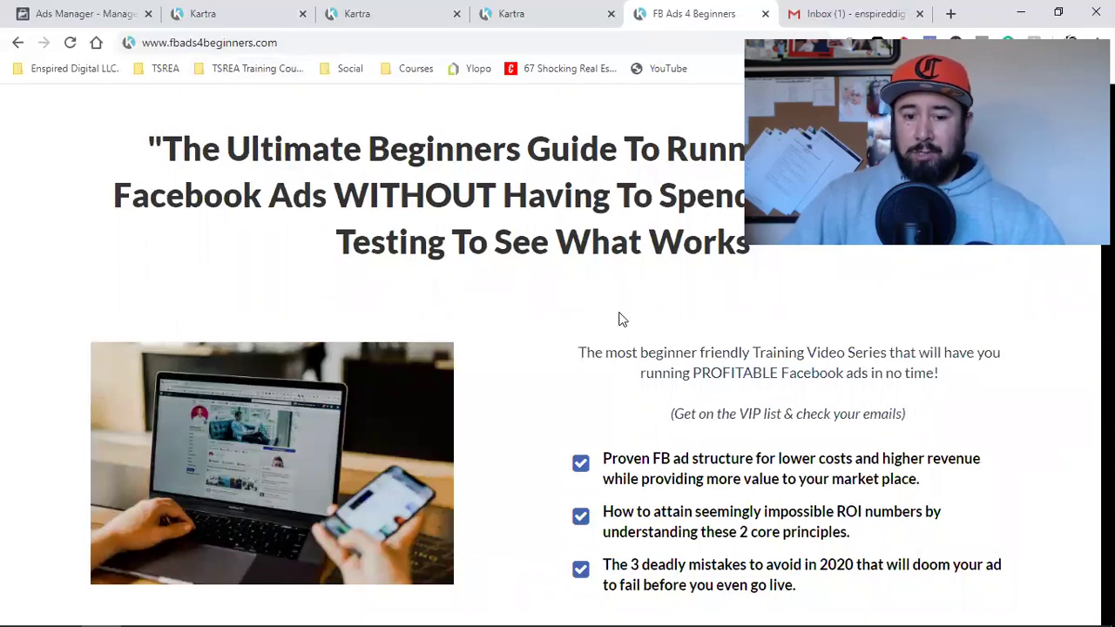
pyautogui.scroll(-2, 622, 320)
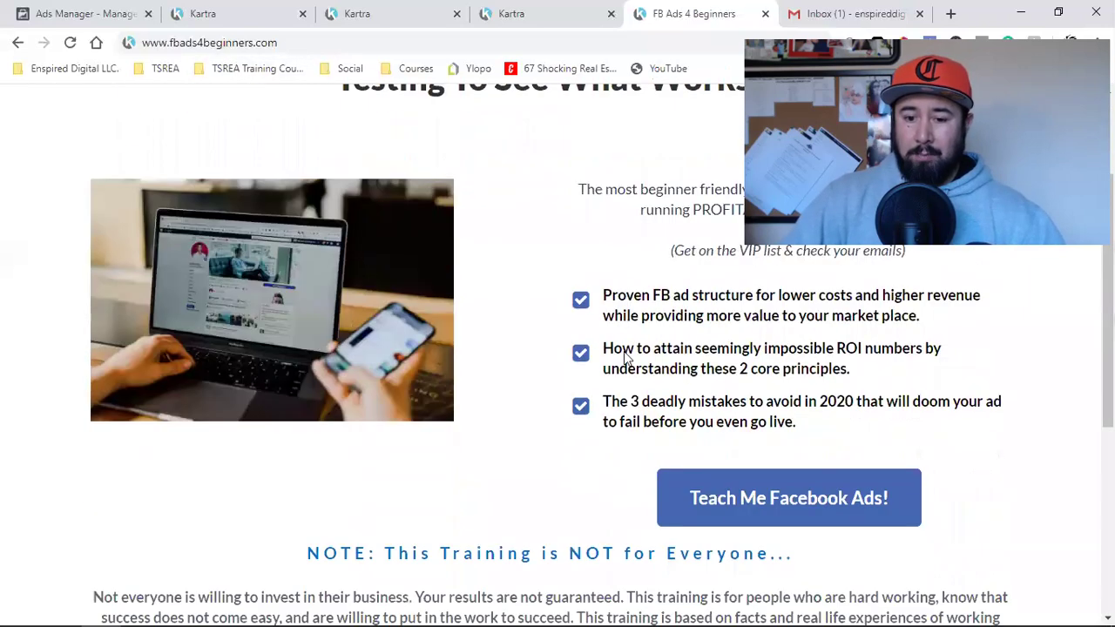
pyautogui.click(841, 504)
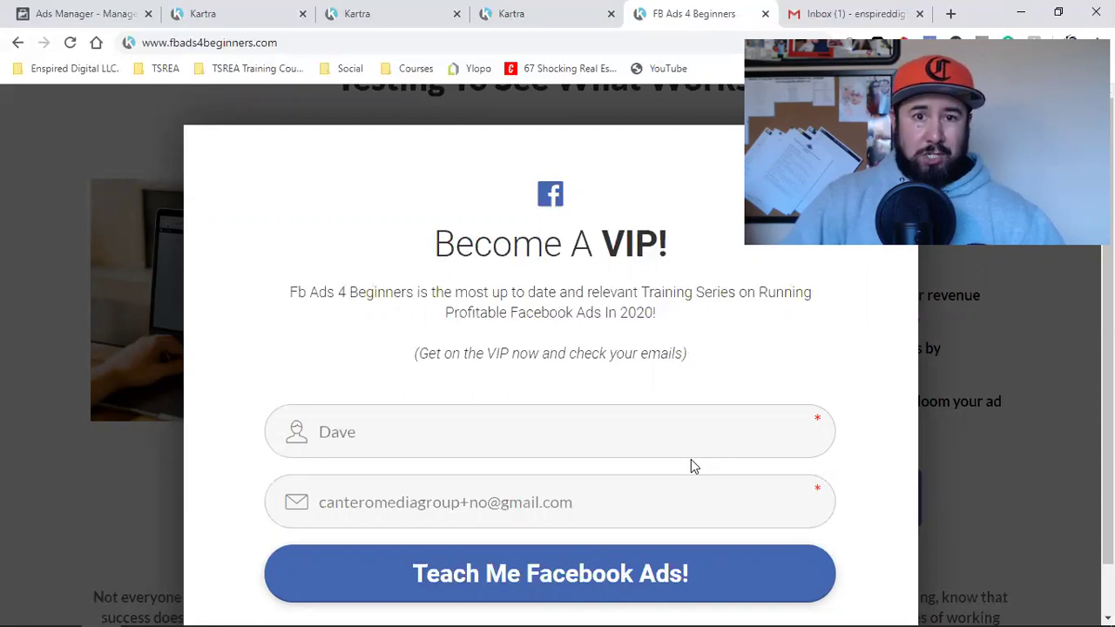
pyautogui.click(986, 399)
pyautogui.scroll(2, 968, 443)
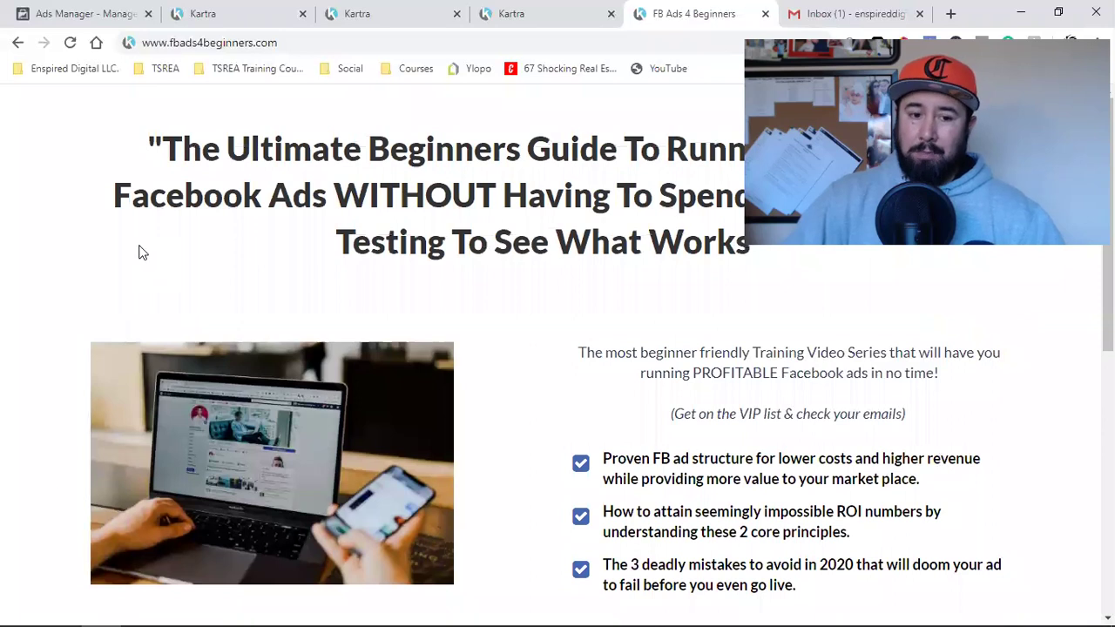
# Reopen the Become A VIP form from the landing page, clear its prefilled first name and email address, and close it
pyautogui.moveTo(165, 161); pyautogui.dragTo(513, 248)
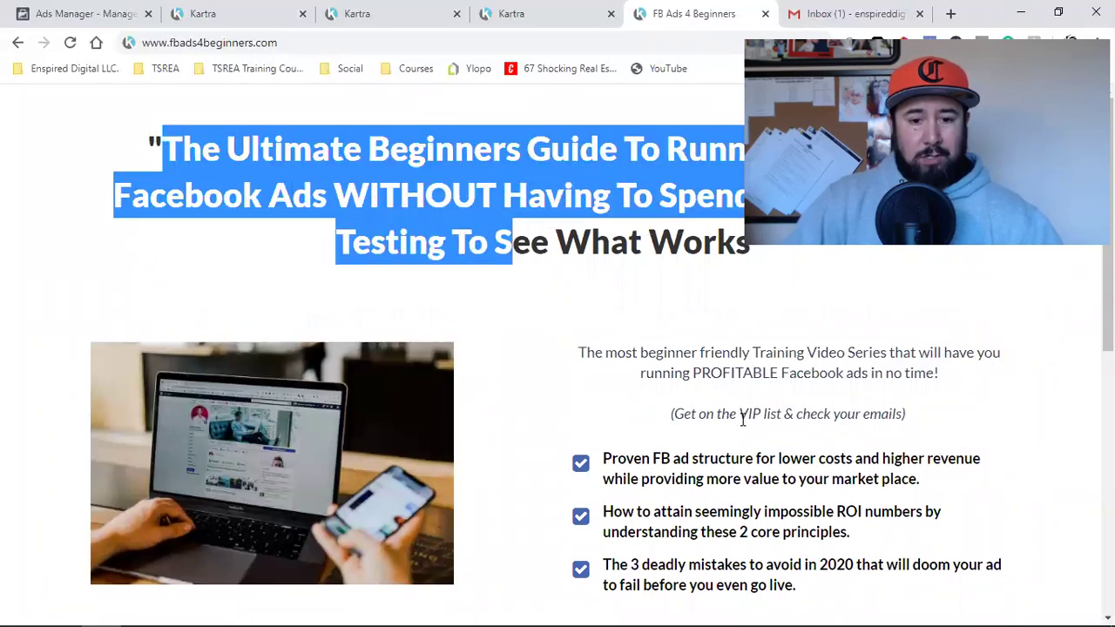
pyautogui.scroll(-3, 743, 418)
pyautogui.click(749, 336)
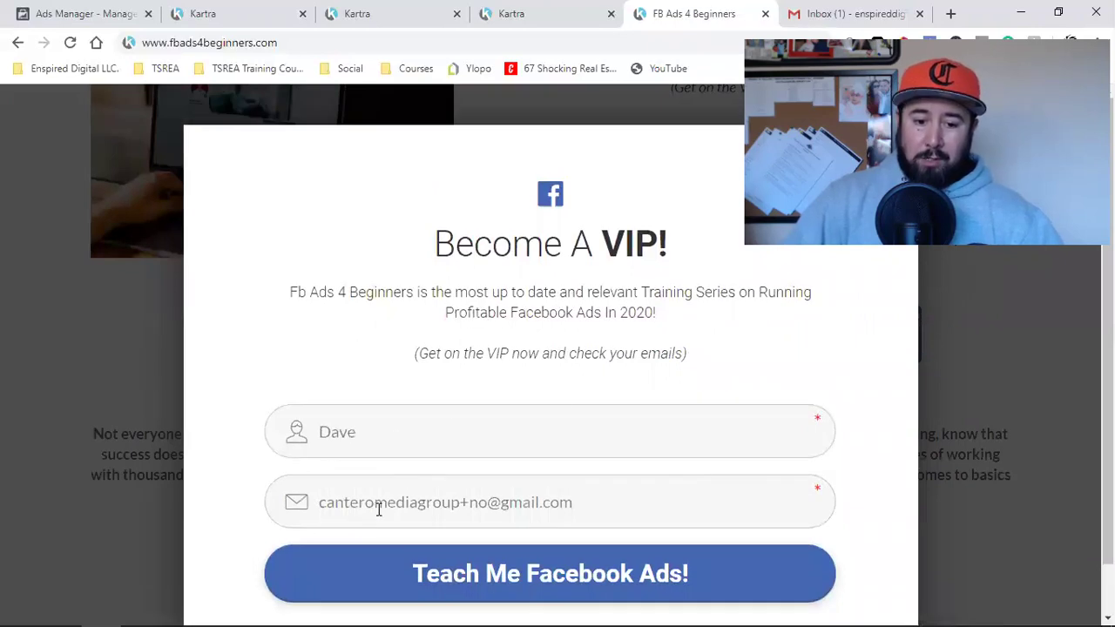
pyautogui.tripleClick(378, 506)
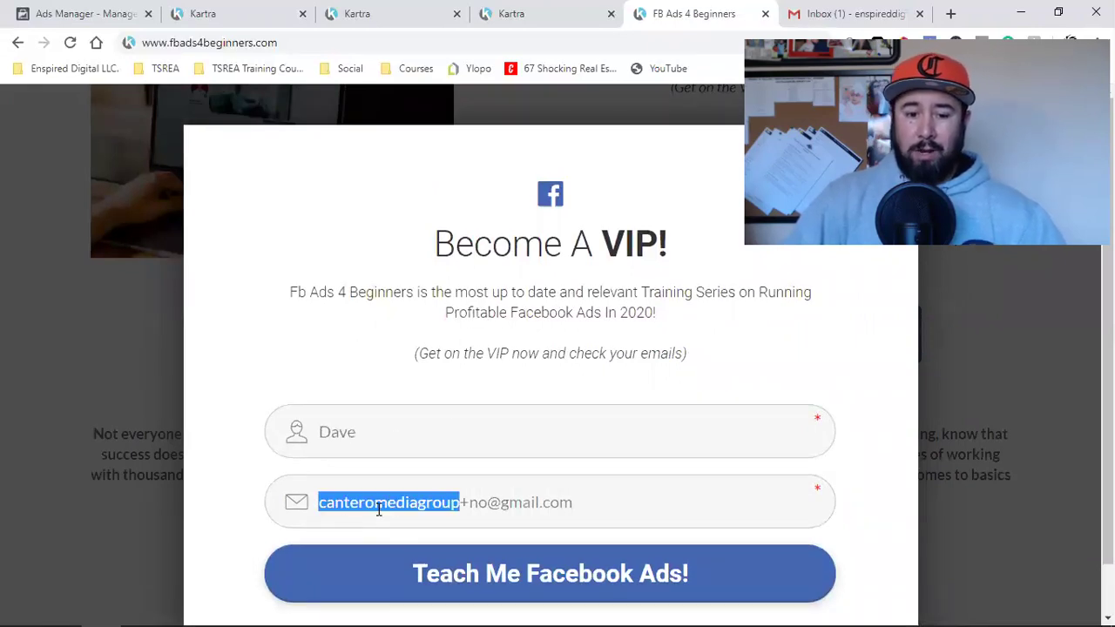
pyautogui.press('BackSpace')
pyautogui.click(392, 447)
pyautogui.doubleClick(392, 447)
pyautogui.press('BackSpace')
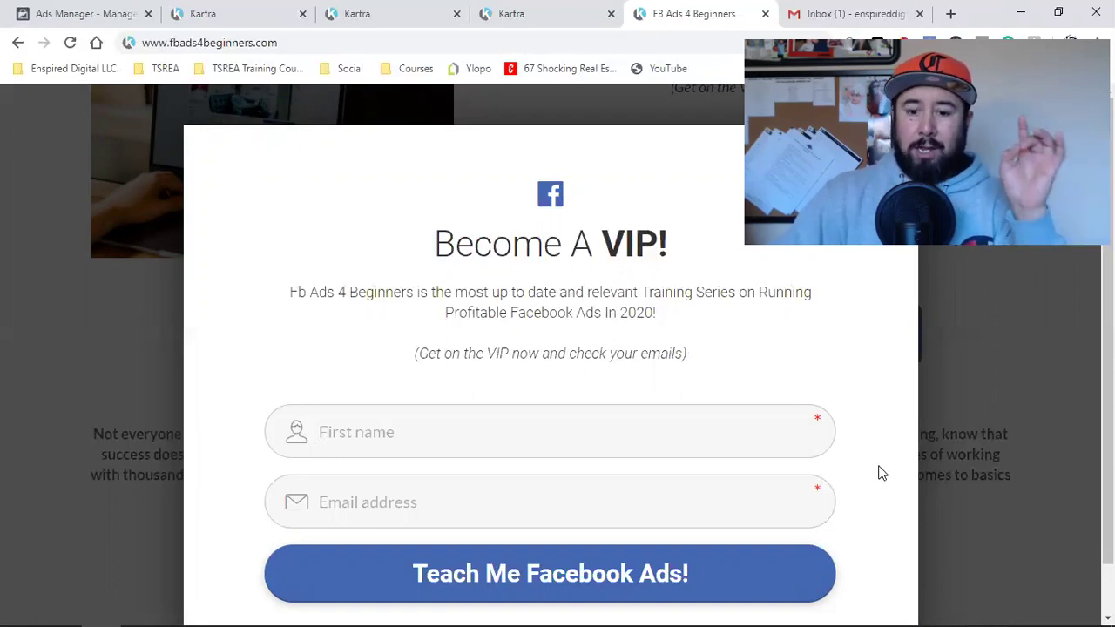
pyautogui.click(981, 440)
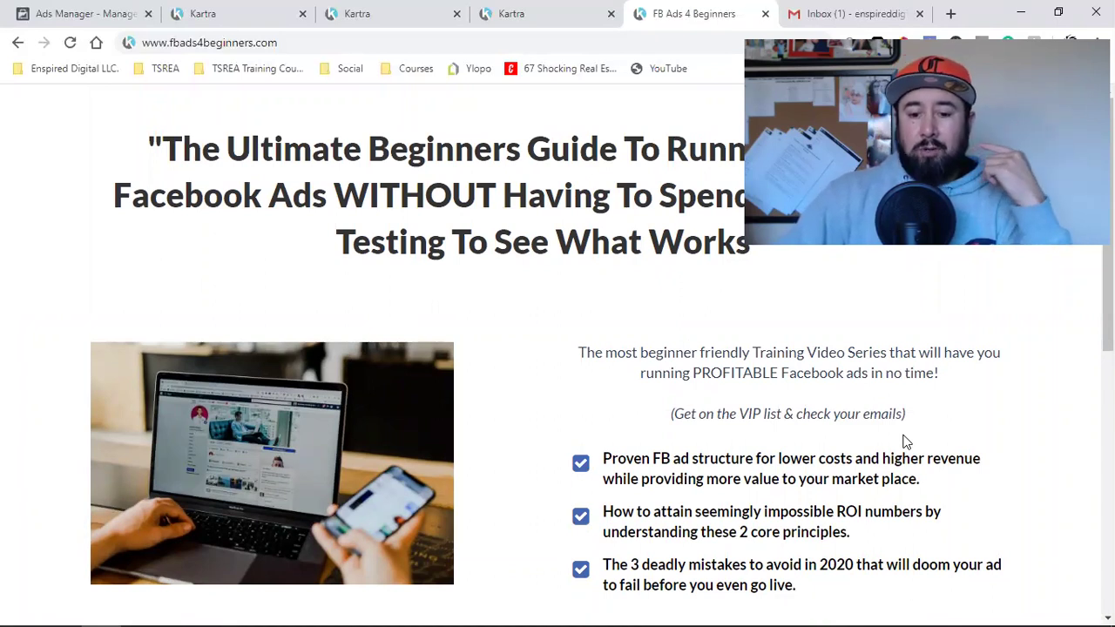
# Review the landing page from headline to training note and bring up its empty opt-in form
pyautogui.scroll(-4, 906, 442)
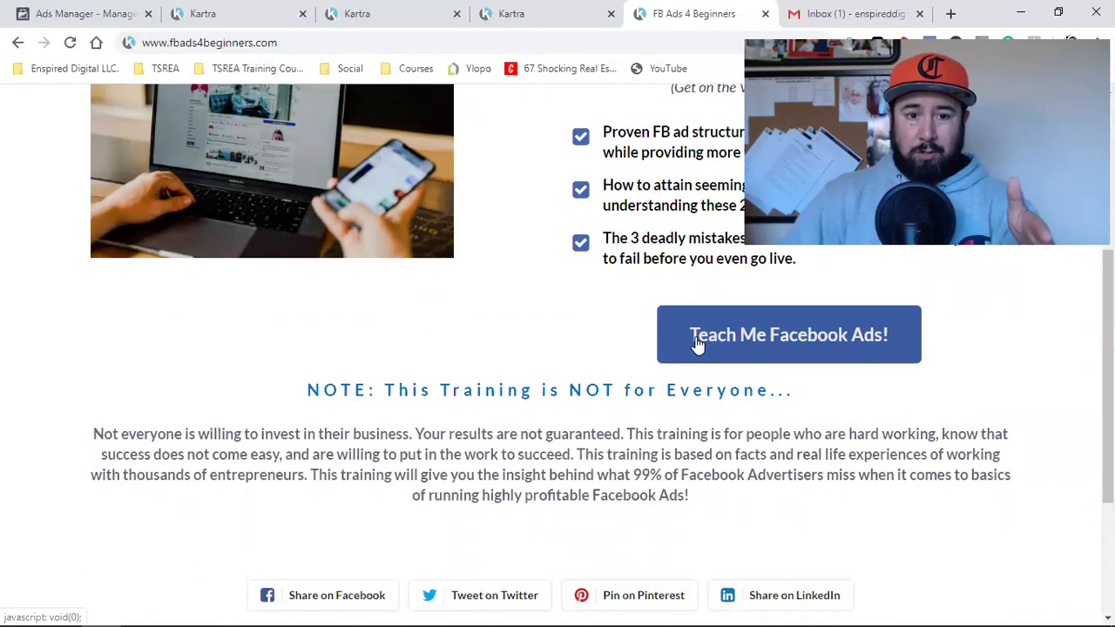
pyautogui.scroll(4, 575, 395)
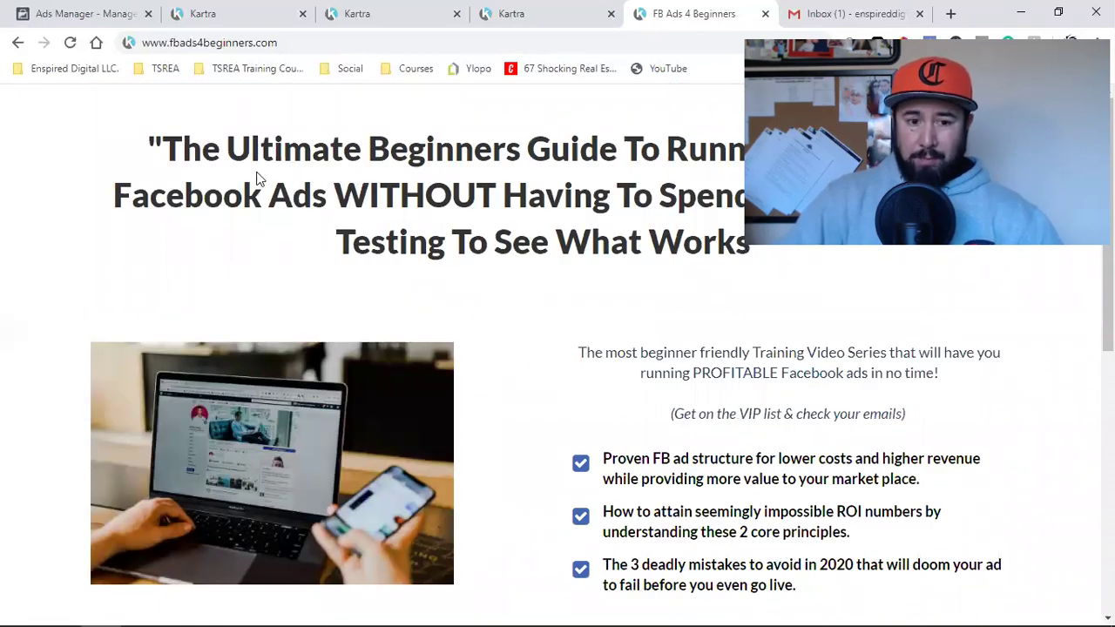
pyautogui.scroll(-4, 545, 274)
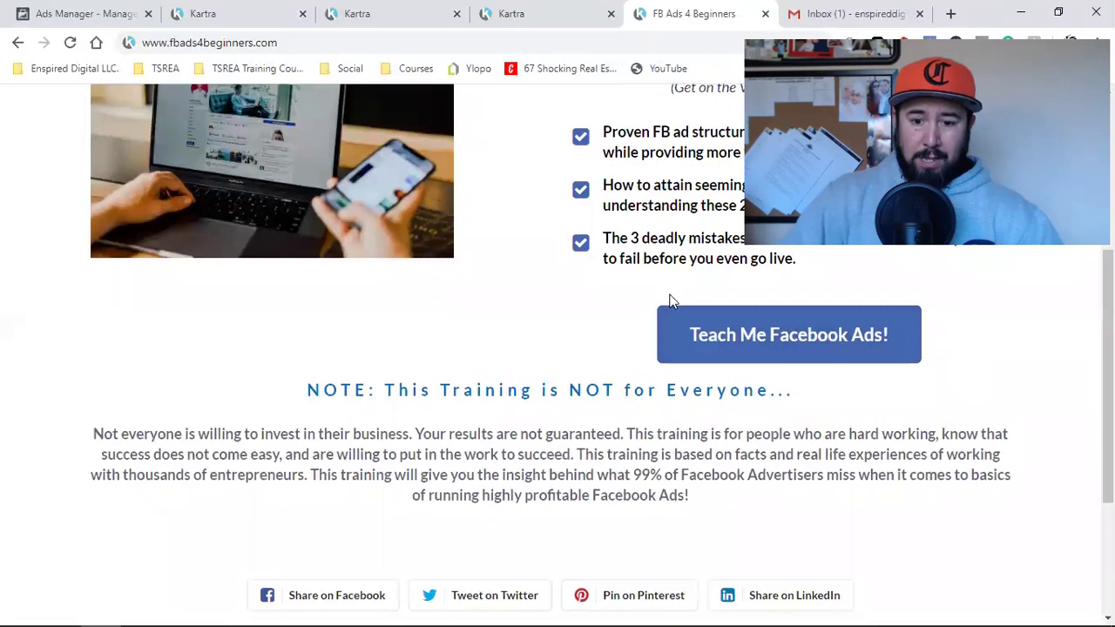
pyautogui.click(677, 332)
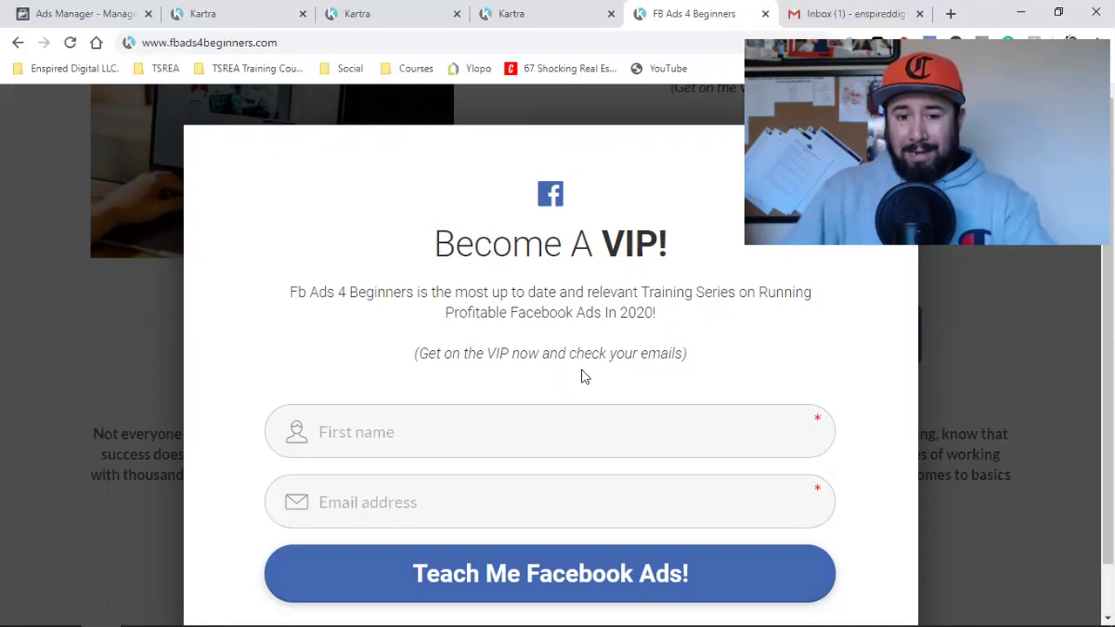
pyautogui.click(257, 8)
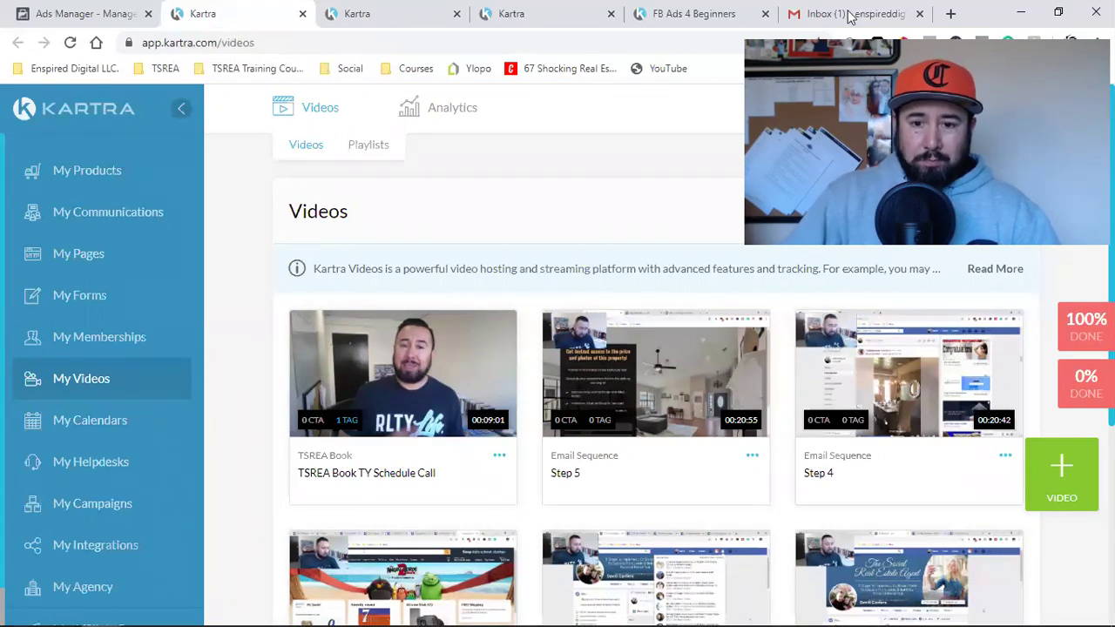
pyautogui.click(688, 13)
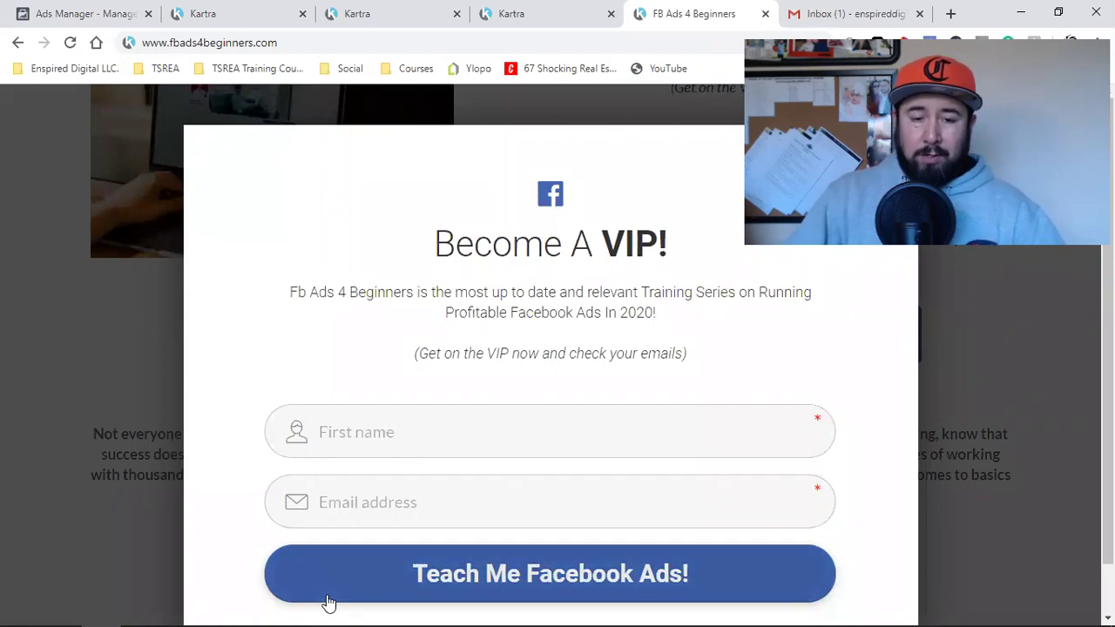
# Open the TSREA Book TY Schedule Call video in Kartra for editing, keeping its name and the TSREA Book category
pyautogui.click(248, 11)
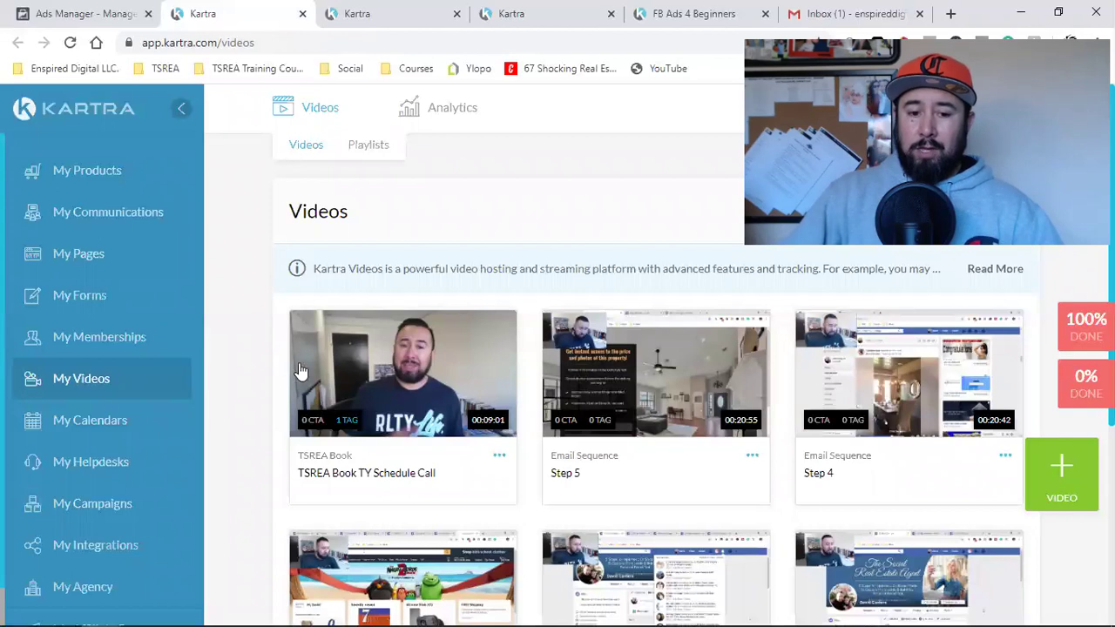
pyautogui.moveTo(332, 381)
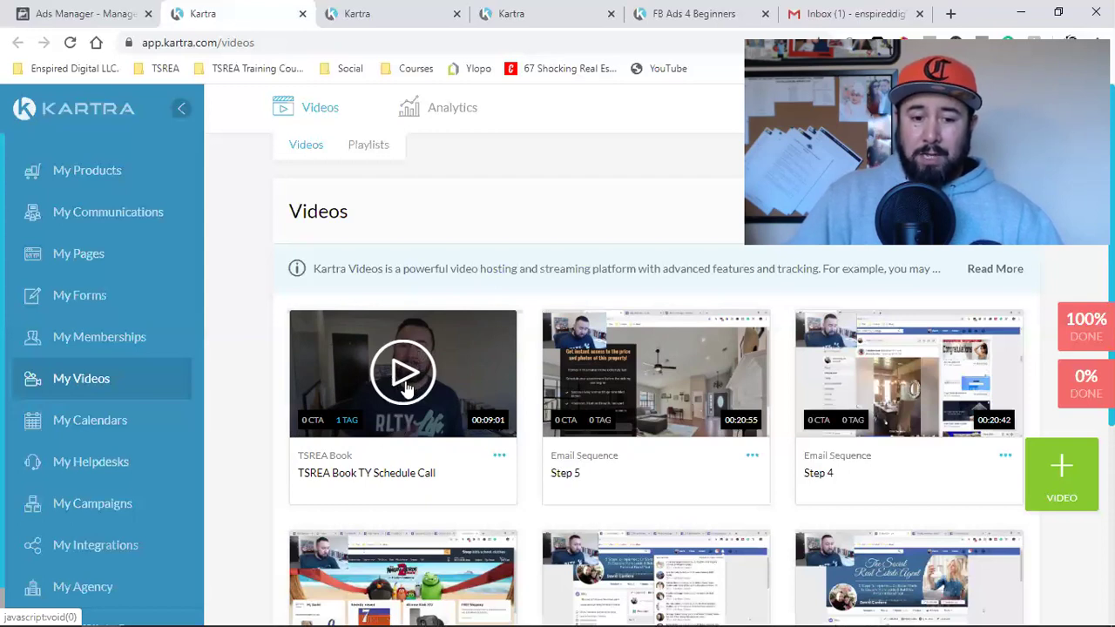
pyautogui.click(500, 456)
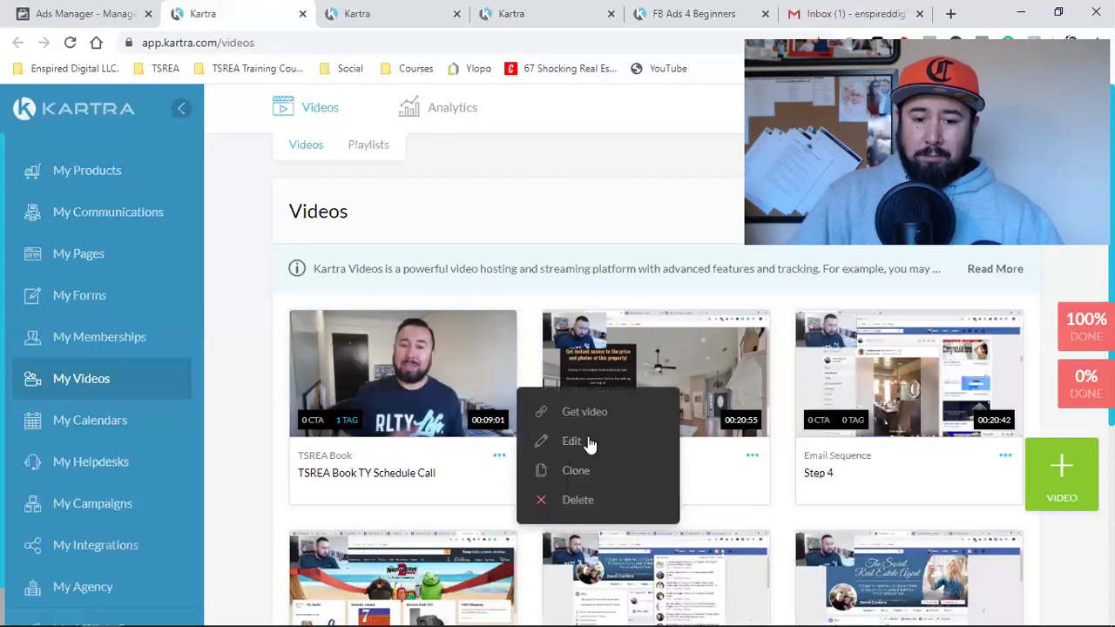
pyautogui.click(589, 441)
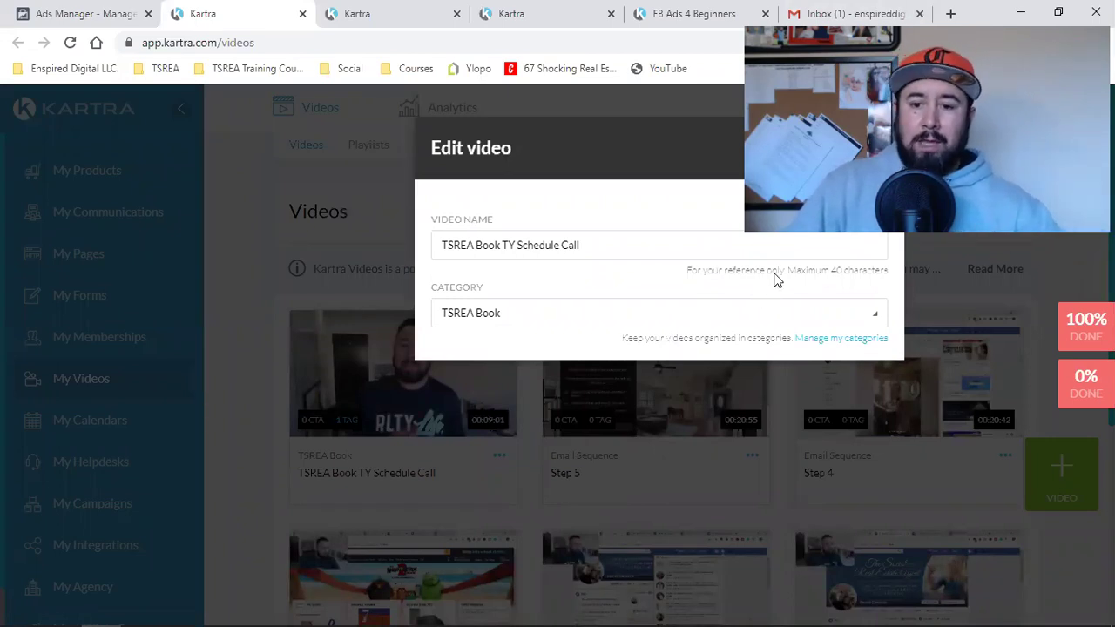
pyautogui.click(859, 147)
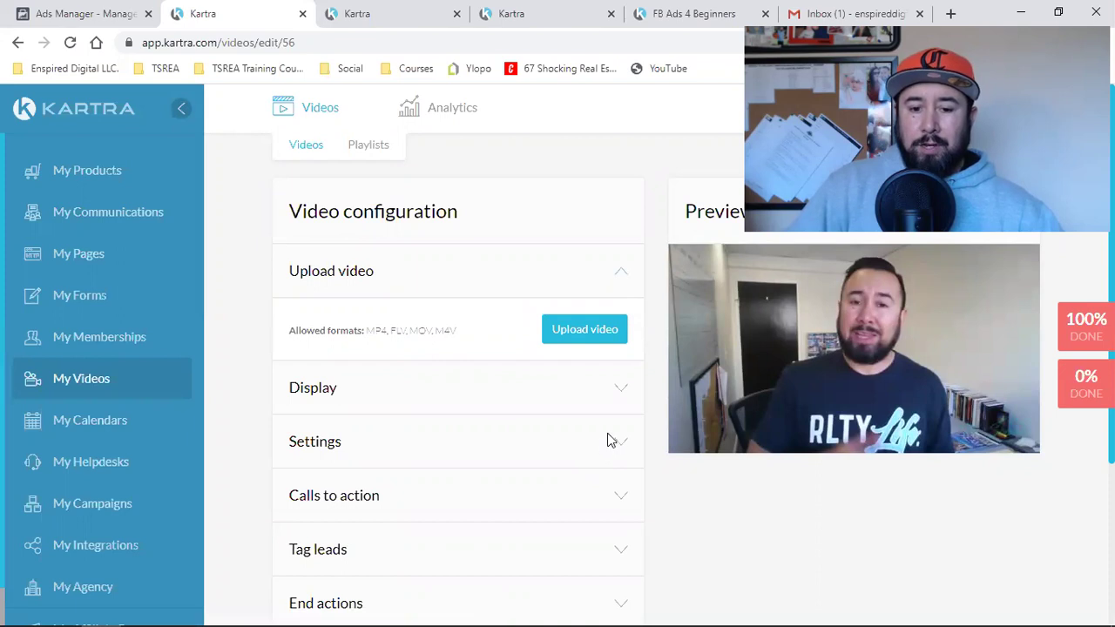
# Examine the video's display options and its playback settings, such as controls, mute on start and autoplay
pyautogui.click(624, 403)
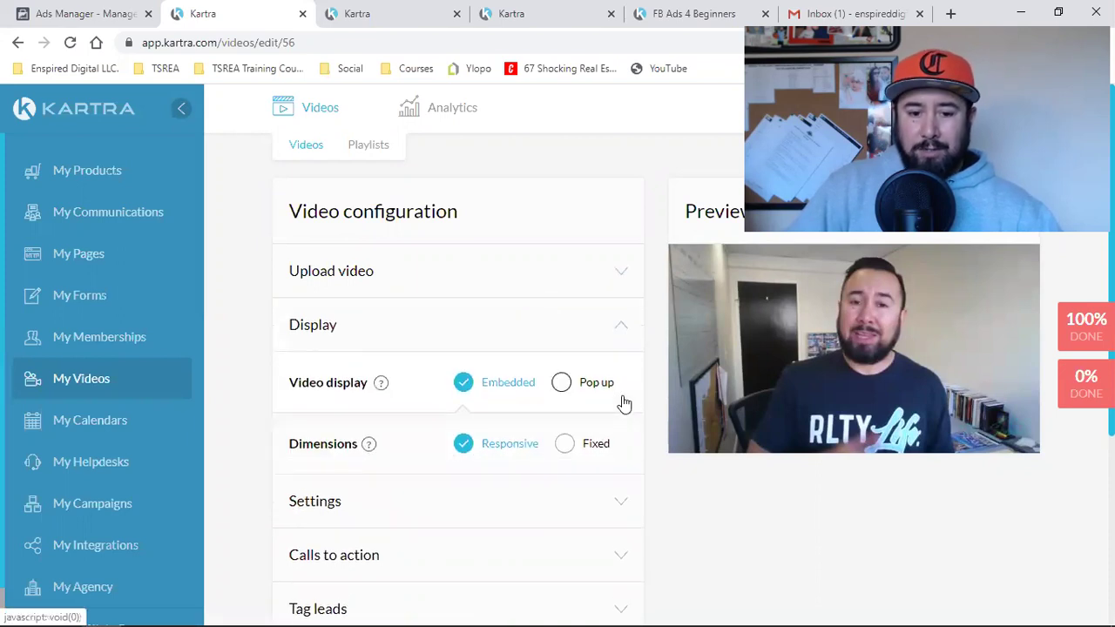
pyautogui.scroll(-2, 624, 404)
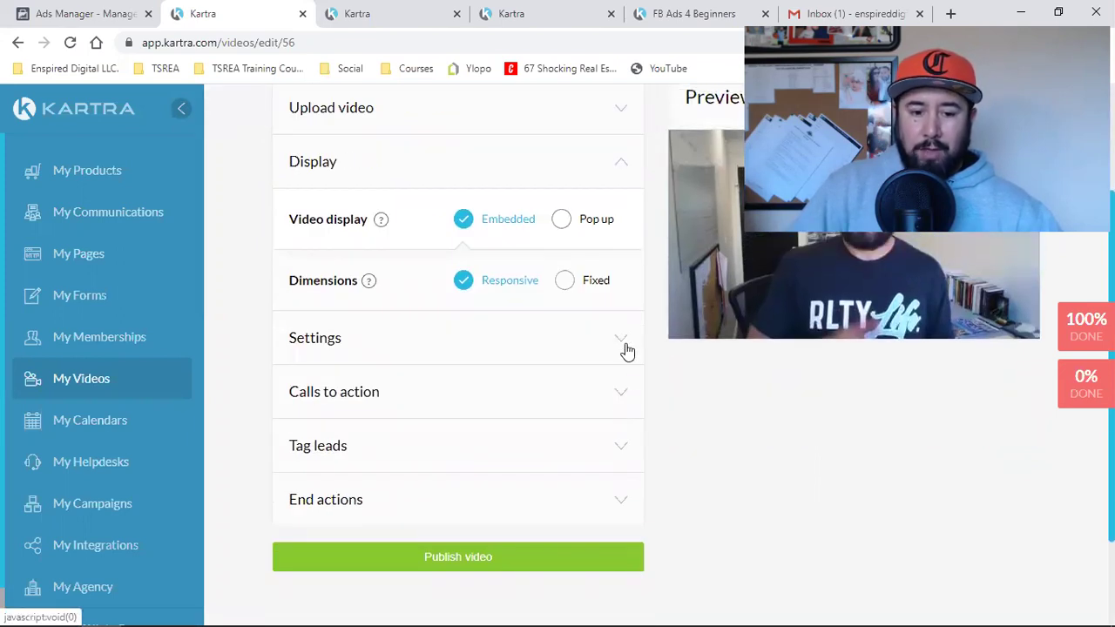
pyautogui.click(624, 345)
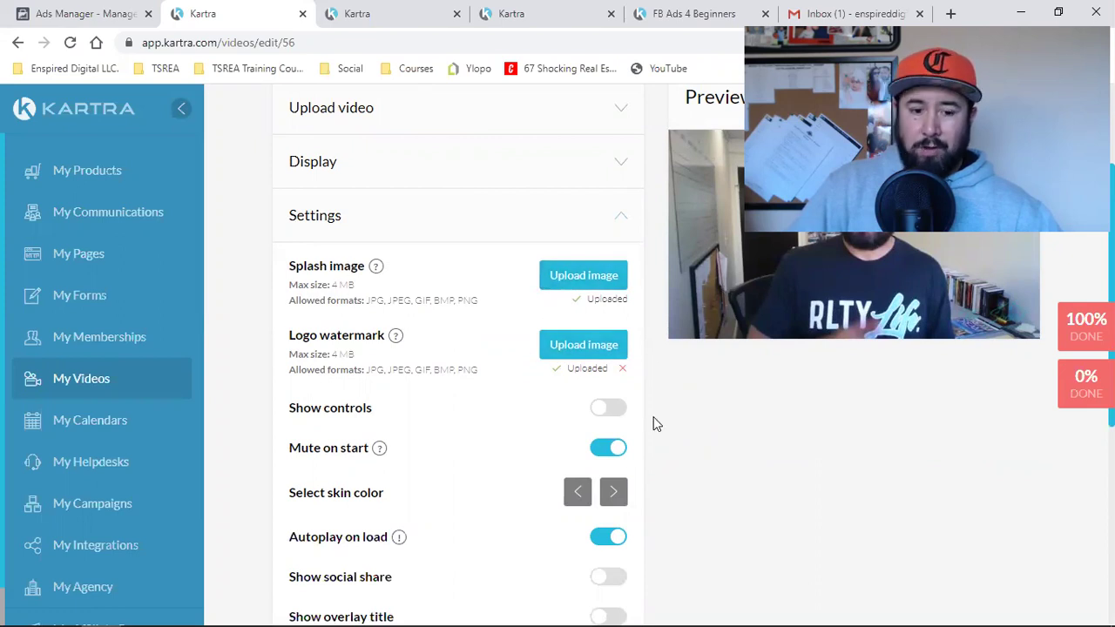
pyautogui.scroll(-2, 657, 424)
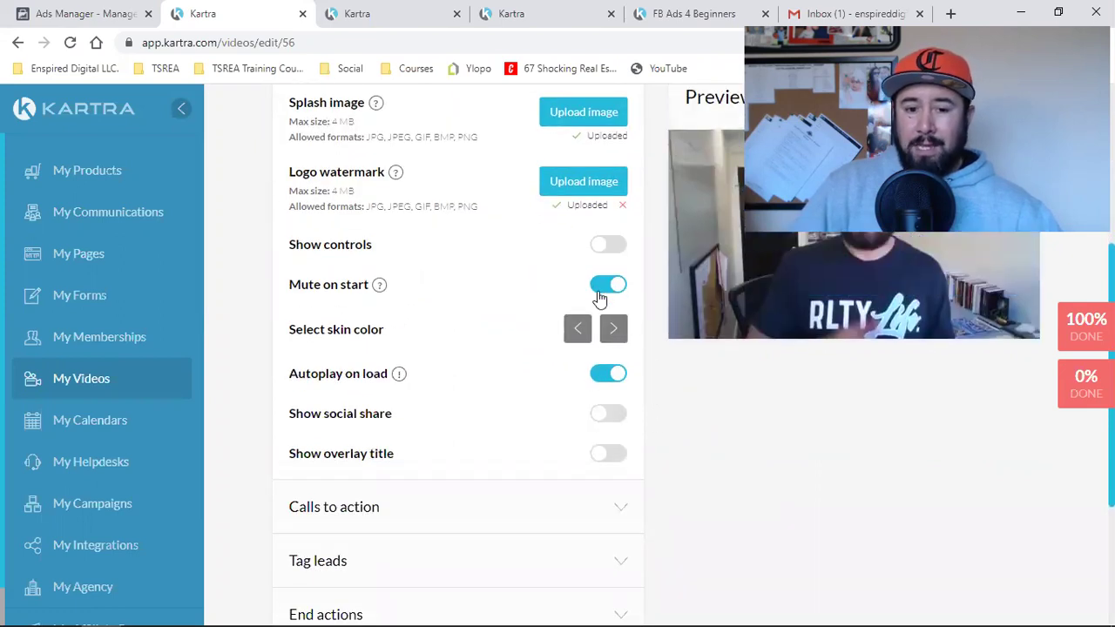
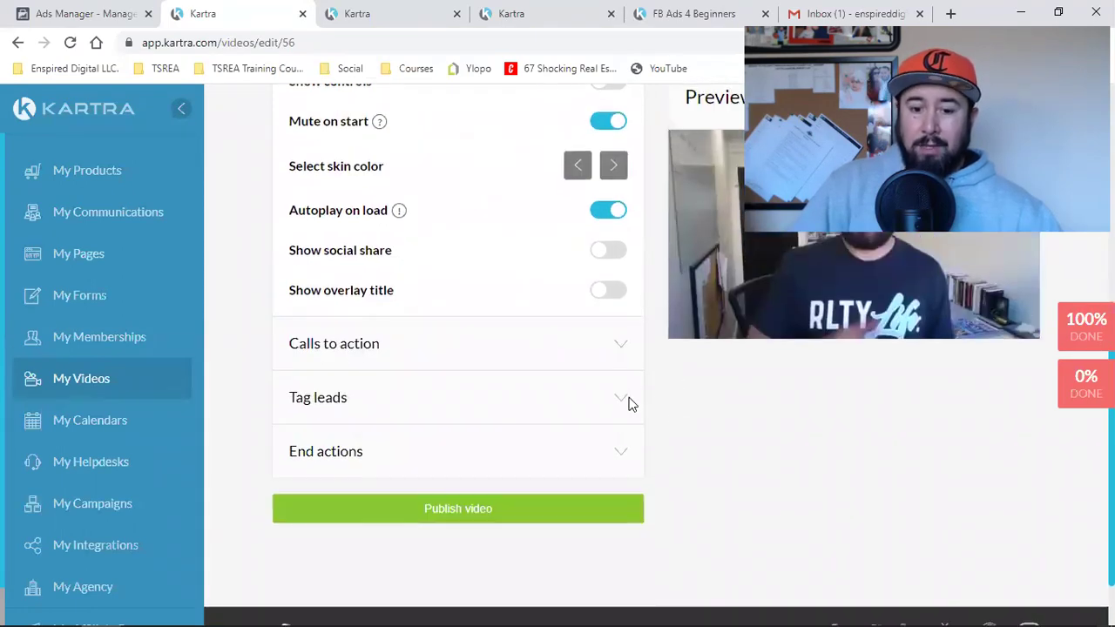
# Open the video's timed TSREA Finished Webclass lead tag for editing, save it as is, and publish the video
pyautogui.click(620, 406)
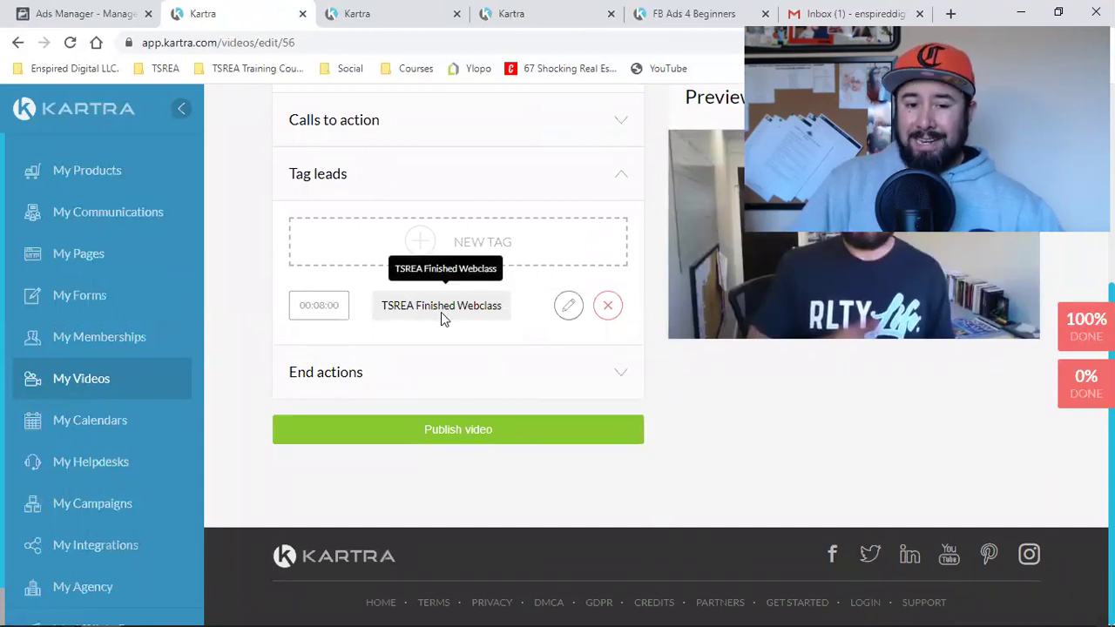
pyautogui.click(562, 316)
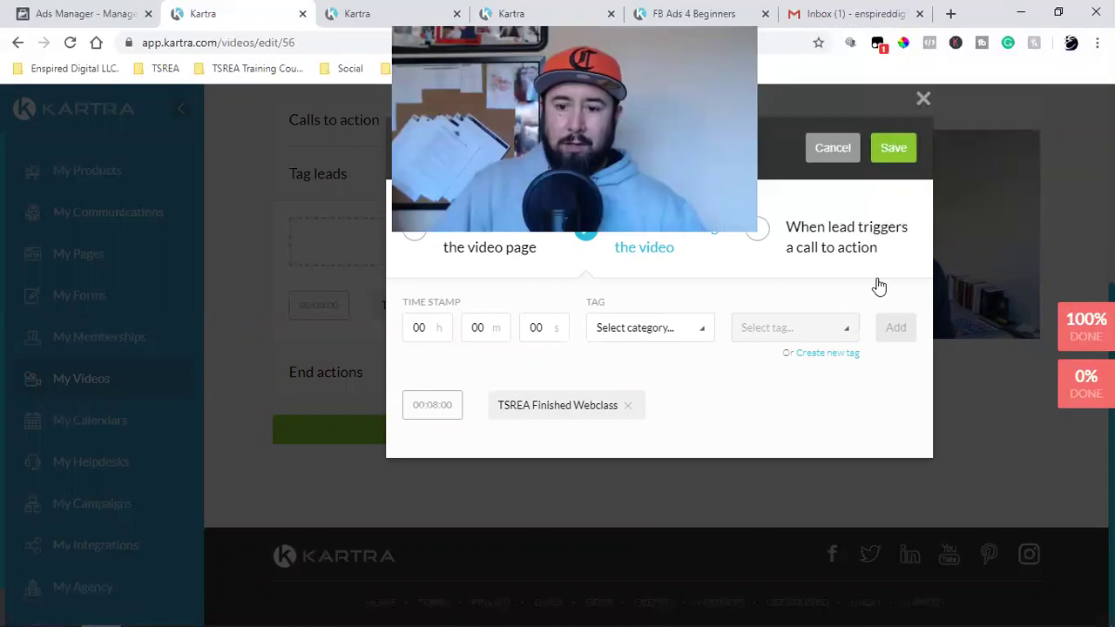
pyautogui.click(891, 148)
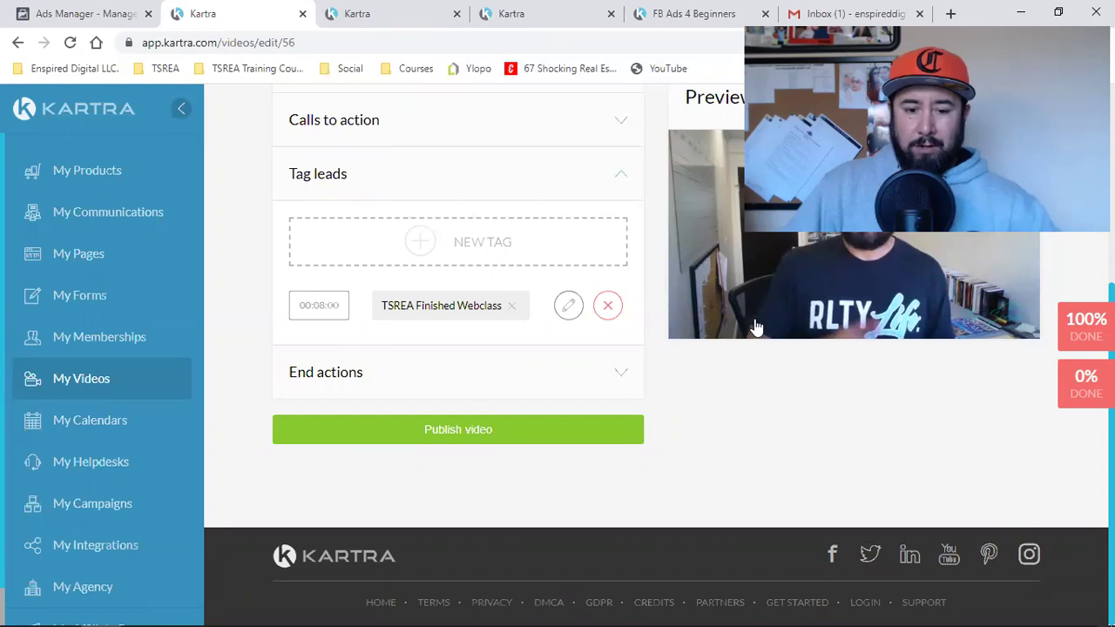
pyautogui.click(480, 438)
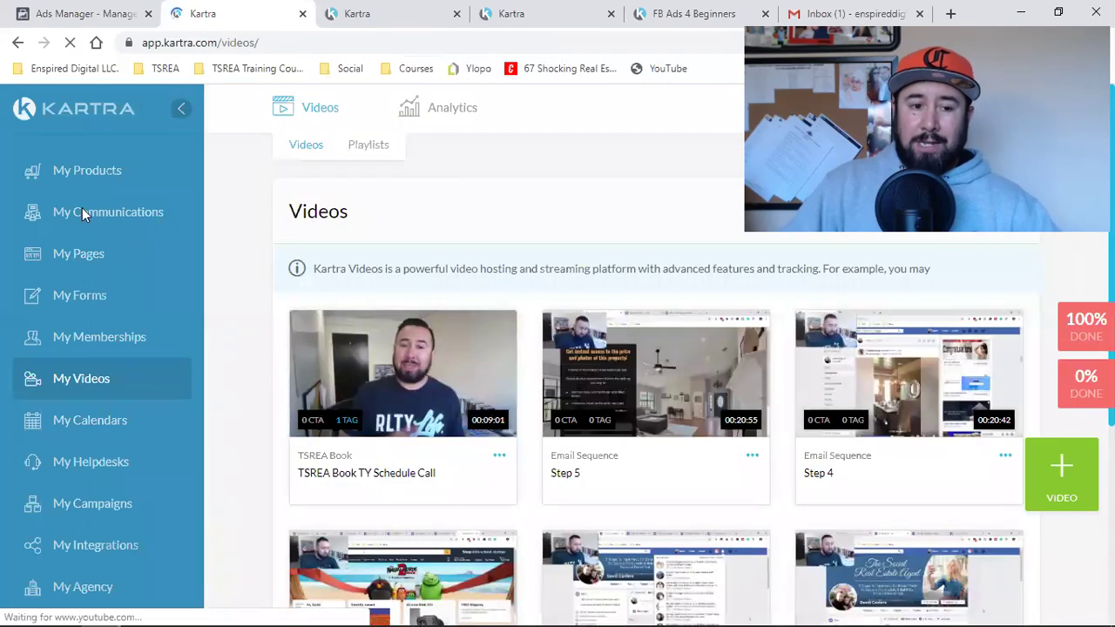
# Open the list of lead tags in Kartra and delete the 2020 Purchased MasterClass Product tag
pyautogui.click(357, 13)
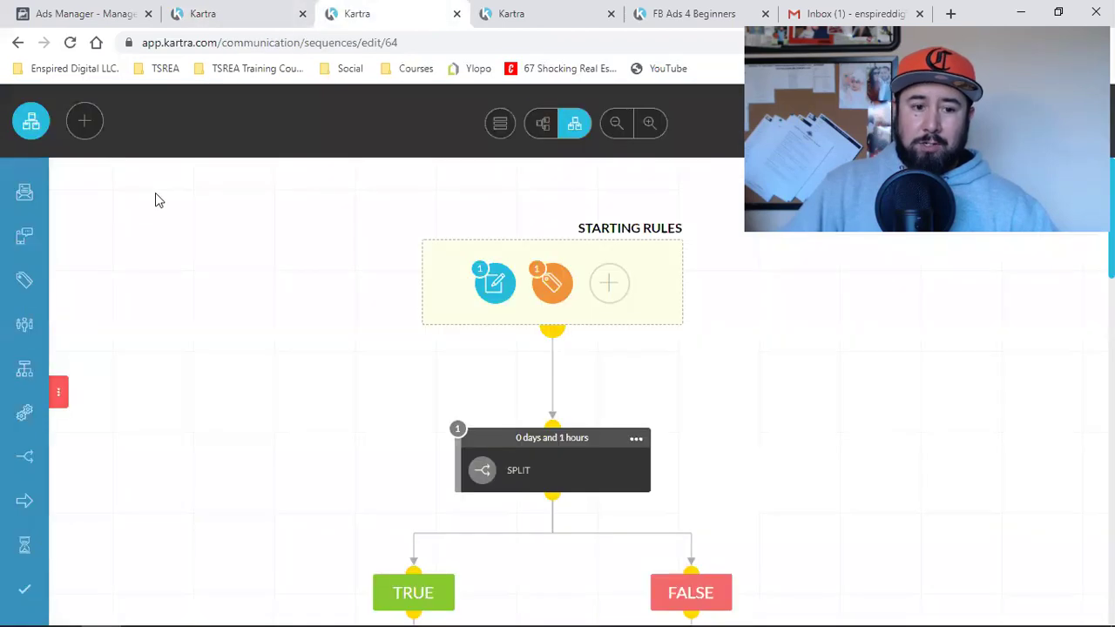
pyautogui.click(247, 13)
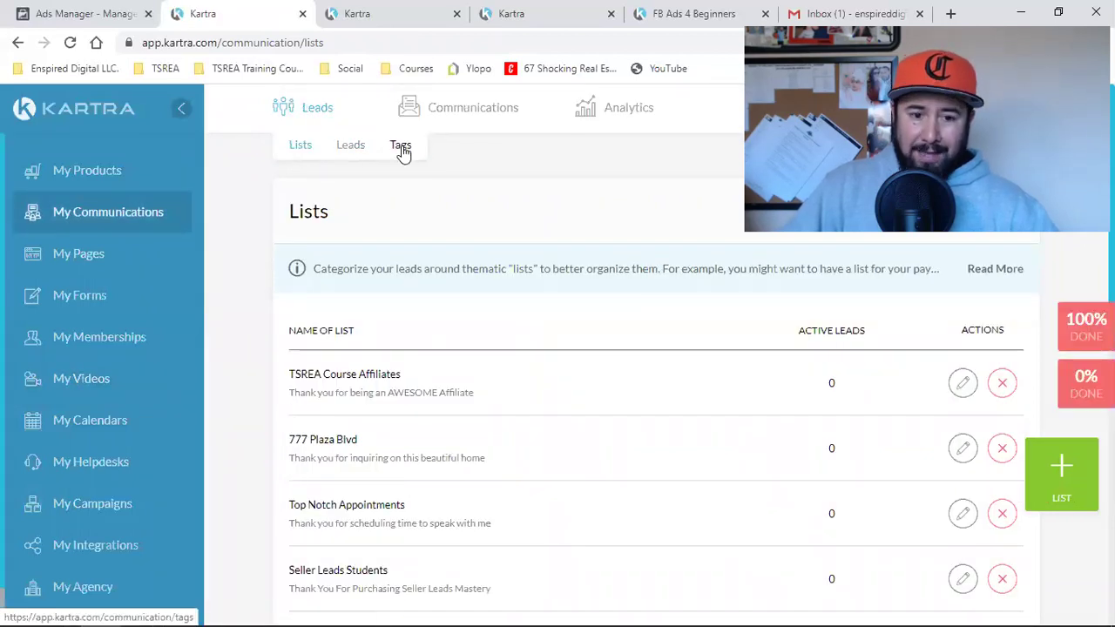
pyautogui.click(400, 148)
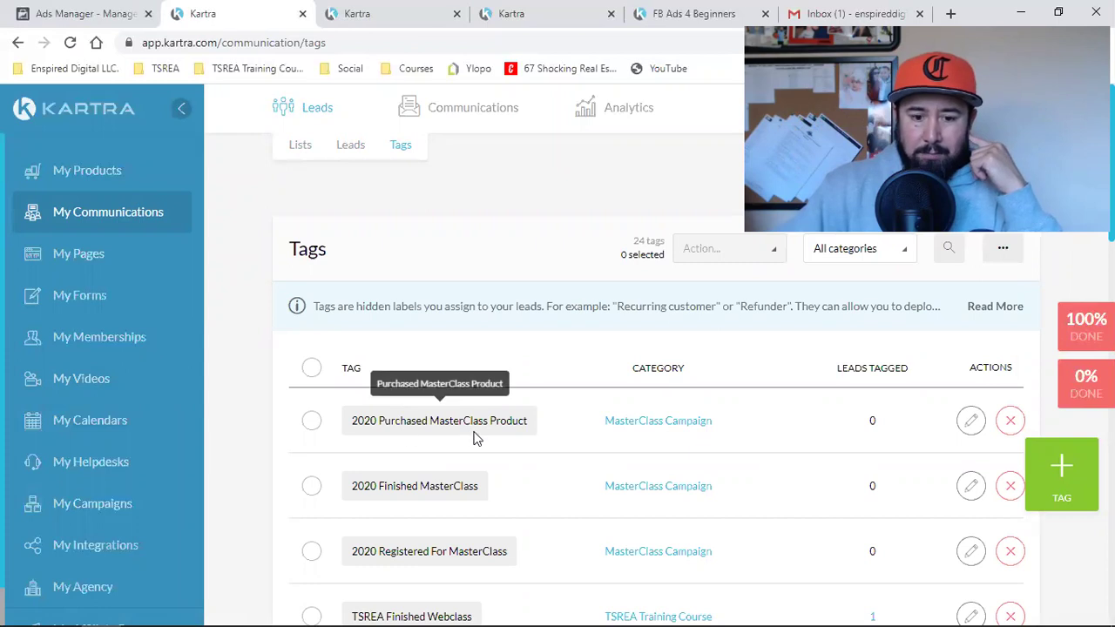
pyautogui.click(1008, 421)
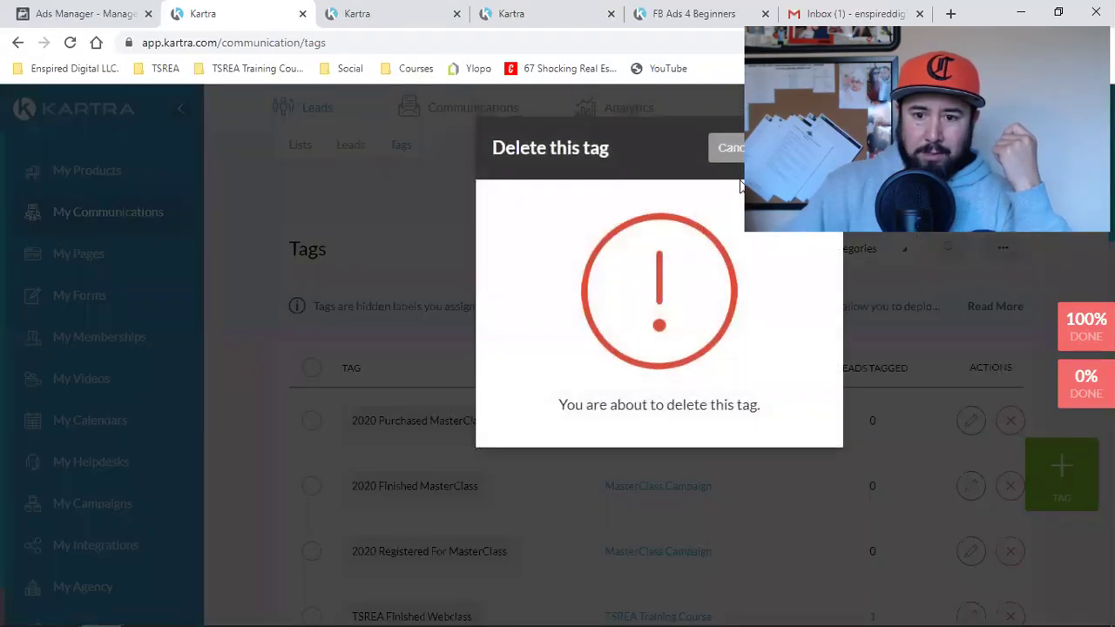
pyautogui.click(792, 148)
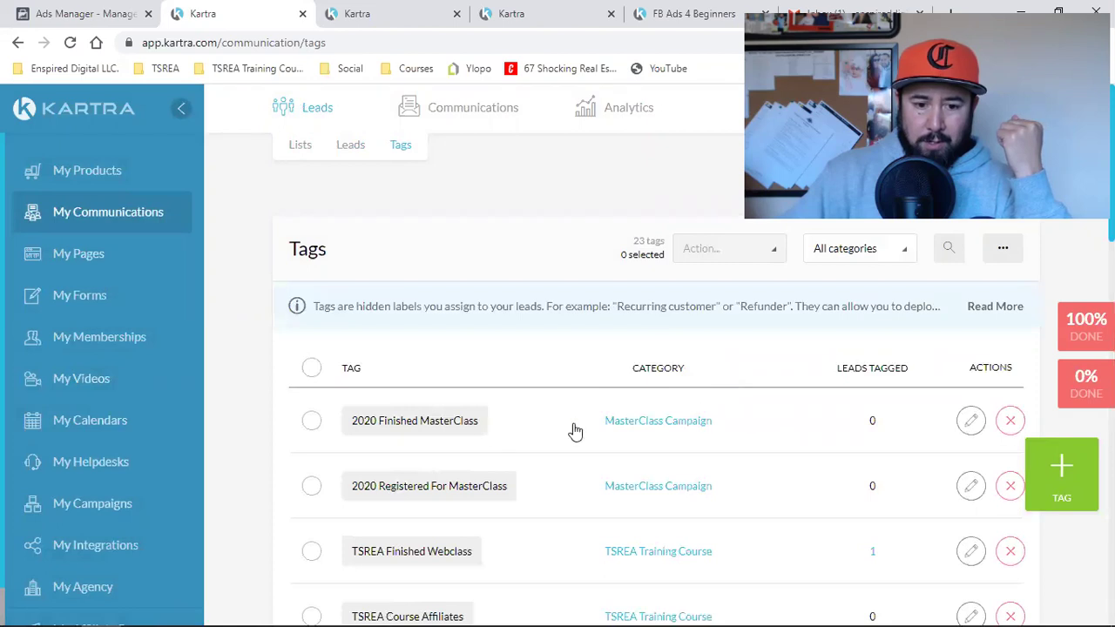
# Delete the 2020 Finished MasterClass and 2020 Registered For MasterClass tags together
pyautogui.click(312, 423)
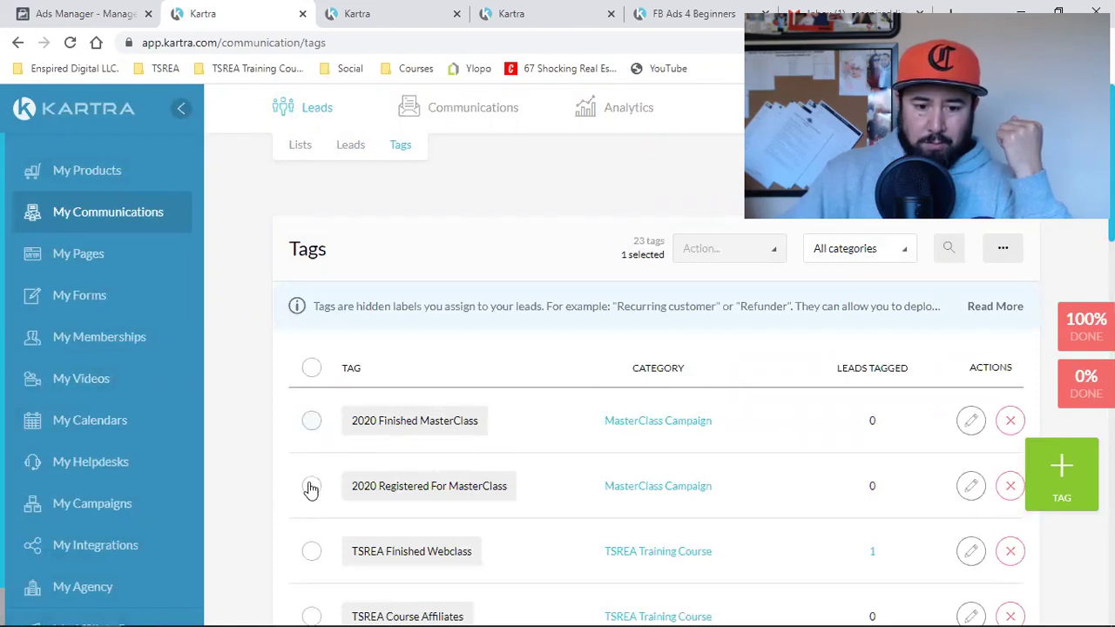
pyautogui.click(311, 488)
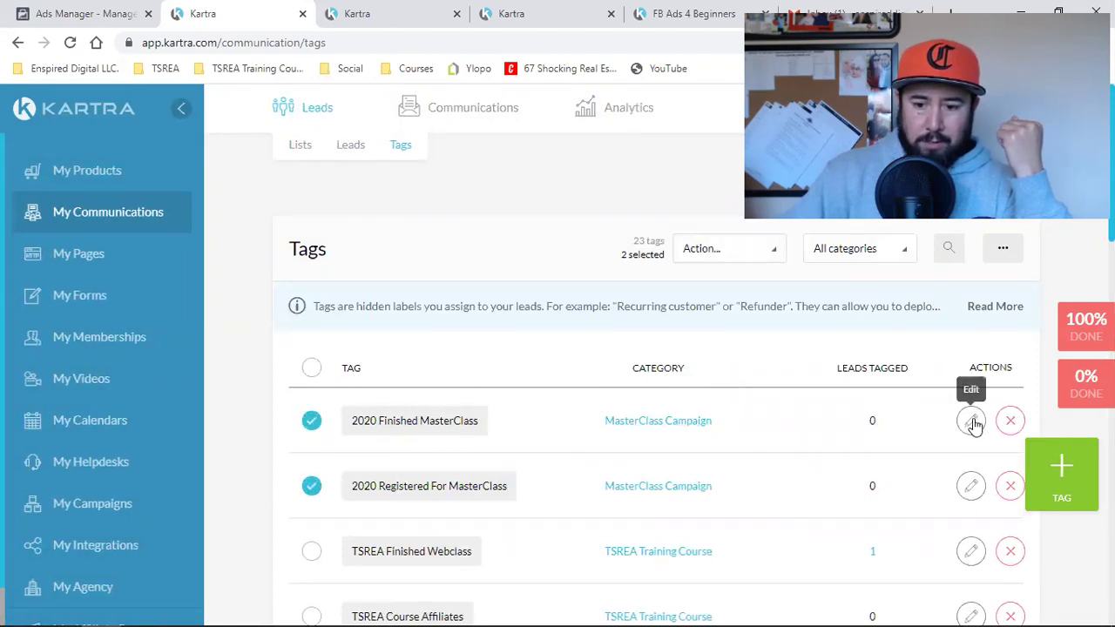
pyautogui.click(739, 249)
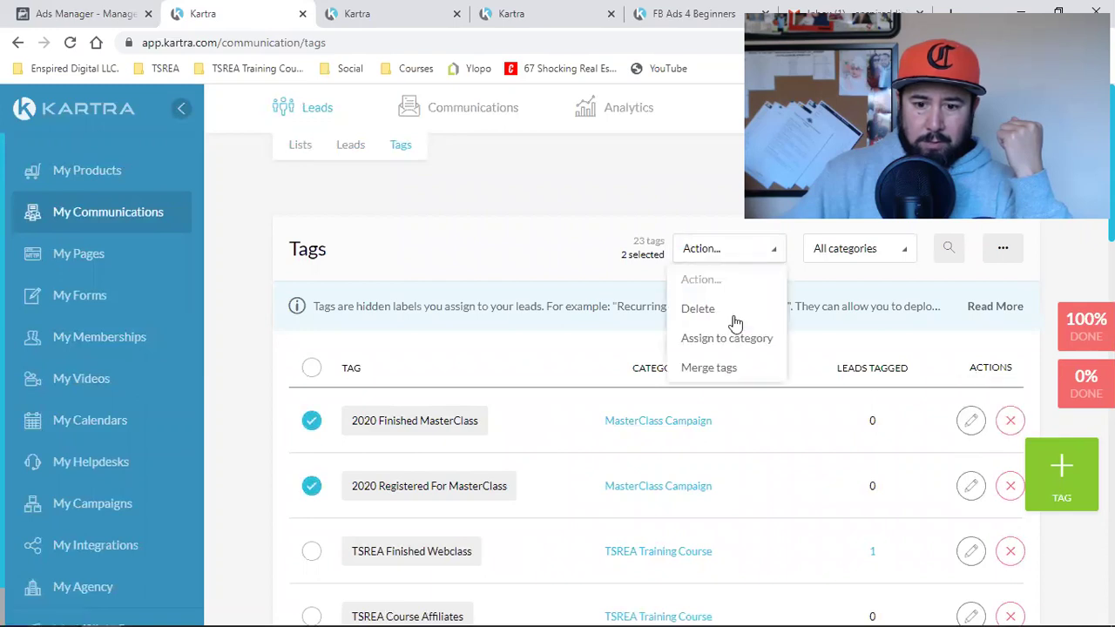
pyautogui.scroll(-6, 737, 319)
pyautogui.scroll(6, 737, 346)
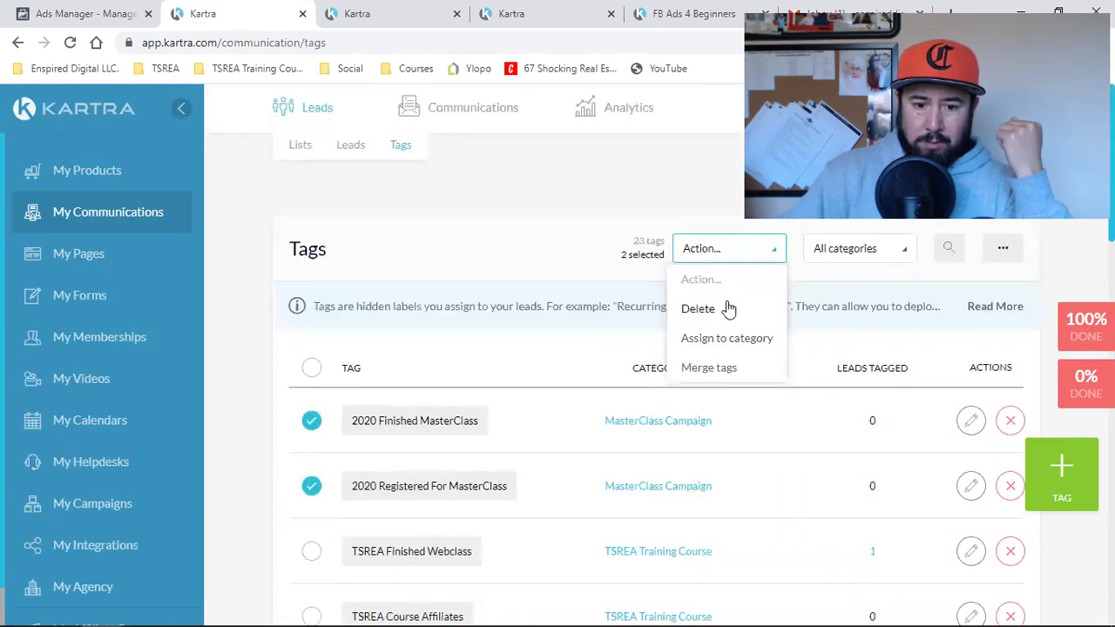
pyautogui.click(698, 308)
pyautogui.click(788, 148)
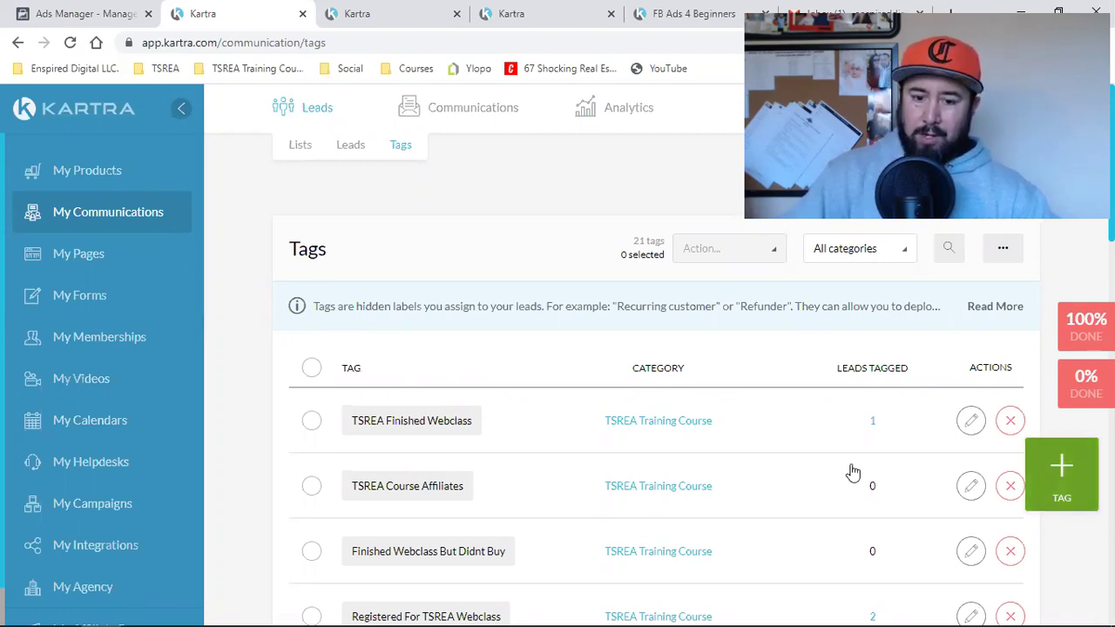
# Highlight the TSREA Finished Webclass tag's name, and open Kartra's list of communication sequences
pyautogui.tripleClick(402, 421)
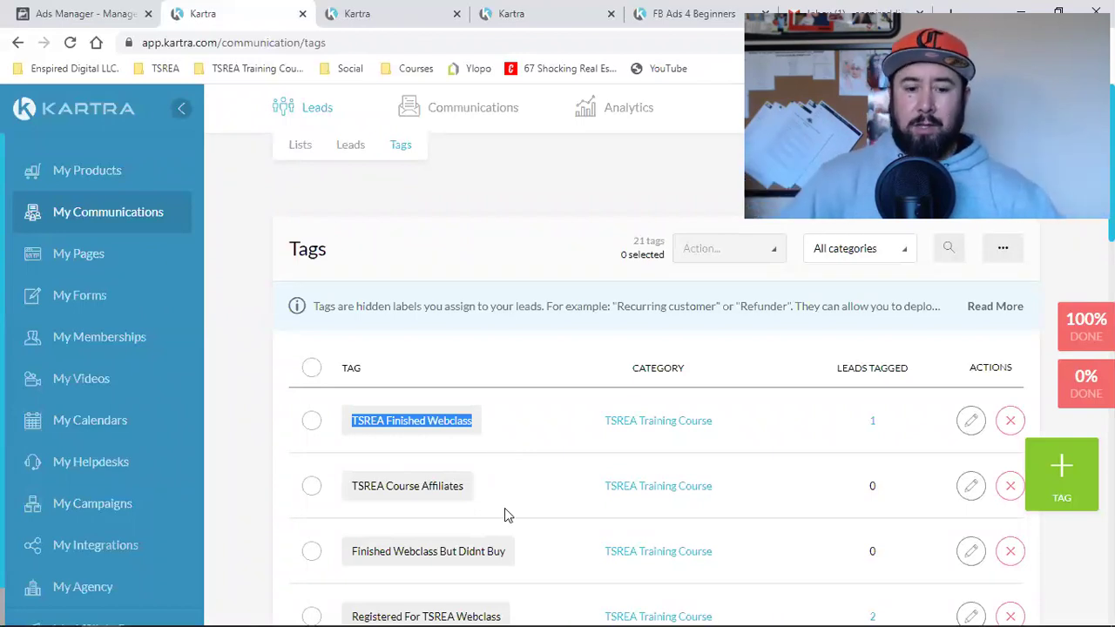
pyautogui.click(675, 13)
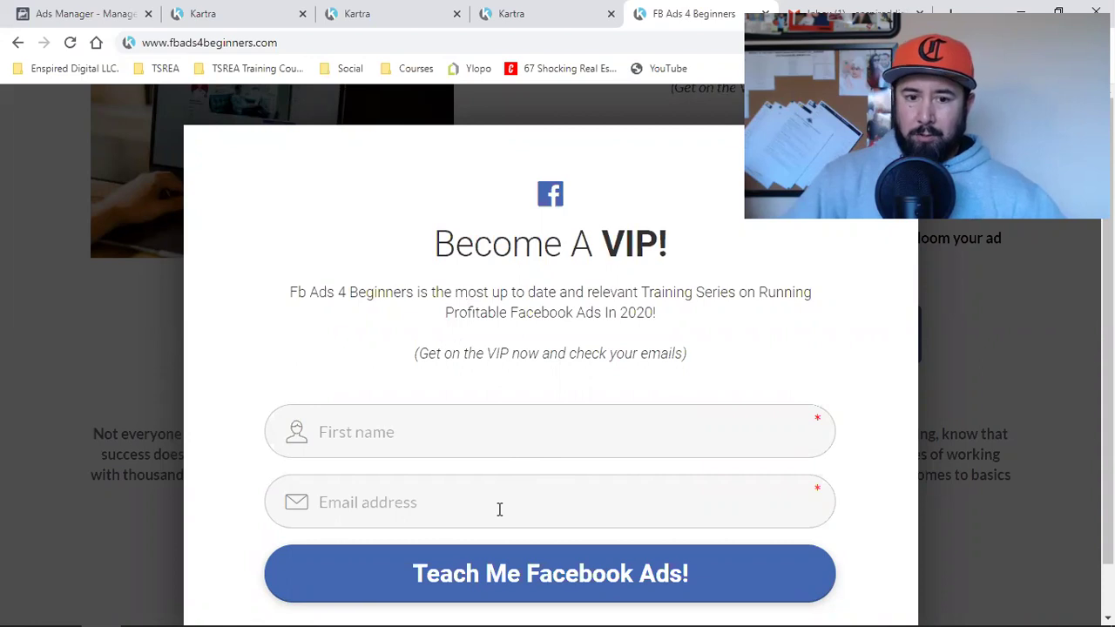
pyautogui.click(486, 7)
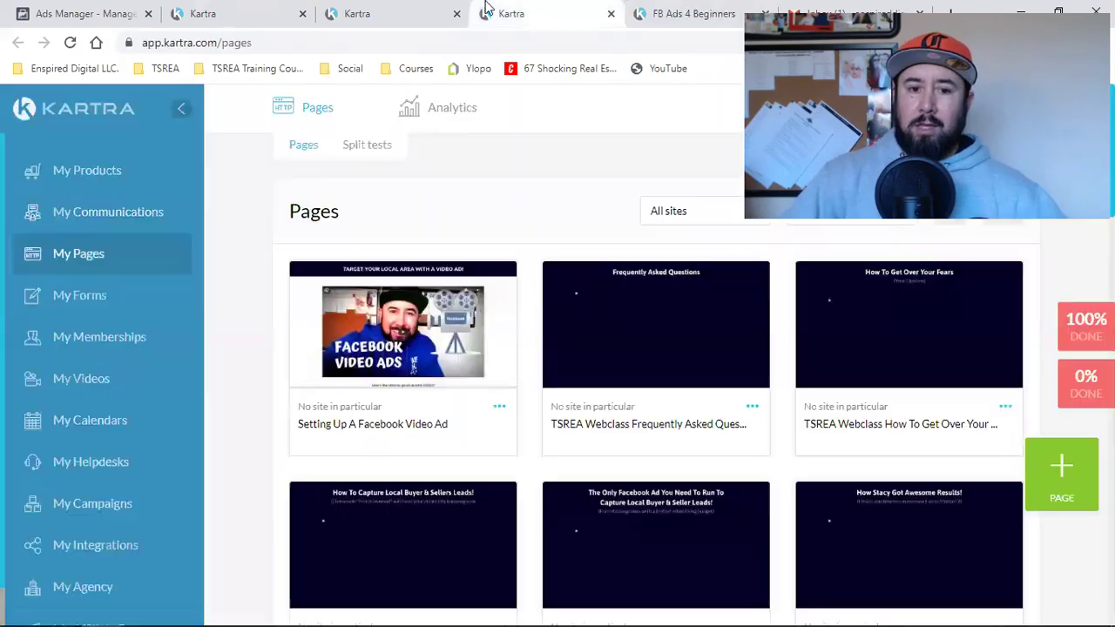
pyautogui.click(431, 7)
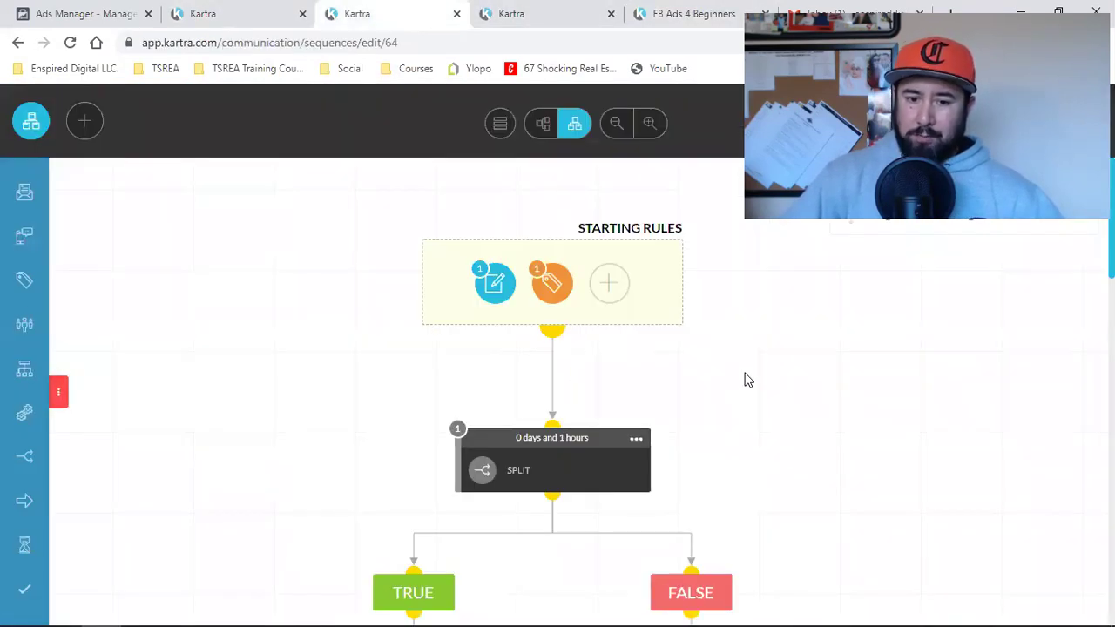
pyautogui.click(223, 12)
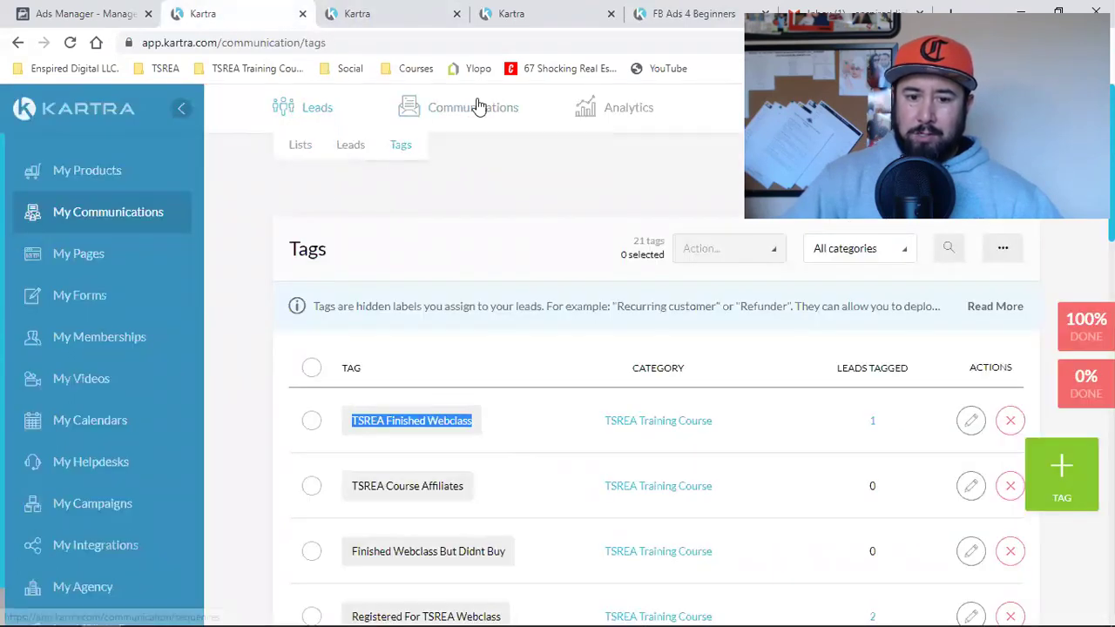
pyautogui.click(472, 149)
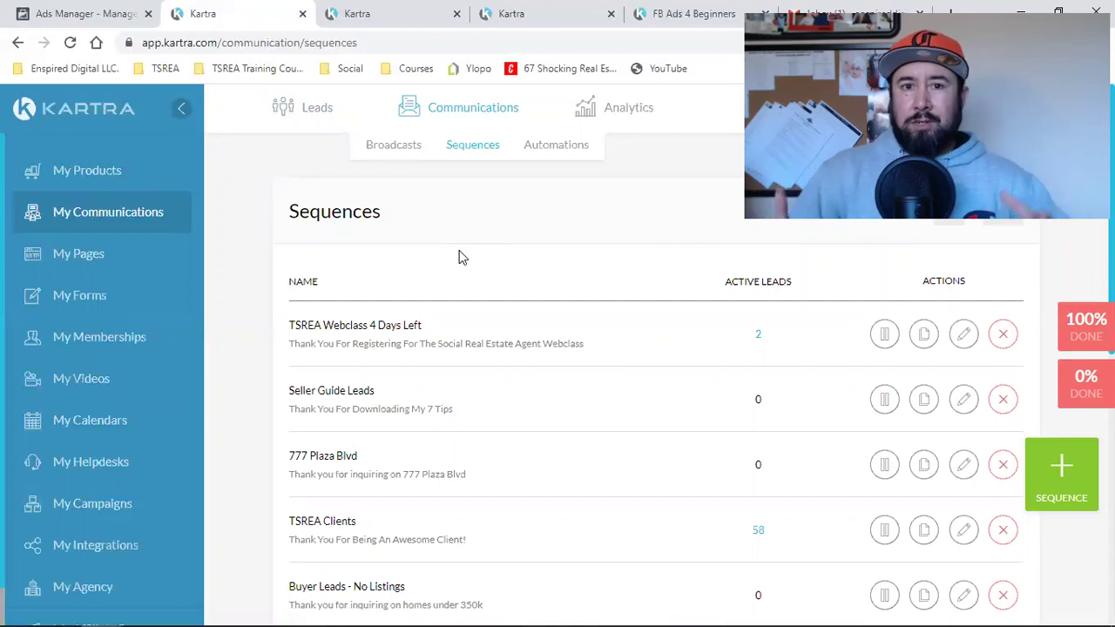
# Switch to the FB Ads 4 Beginners landing page and review its headline, bullet points and Become A VIP opt-in form
pyautogui.click(689, 10)
pyautogui.click(971, 352)
pyautogui.scroll(4, 972, 393)
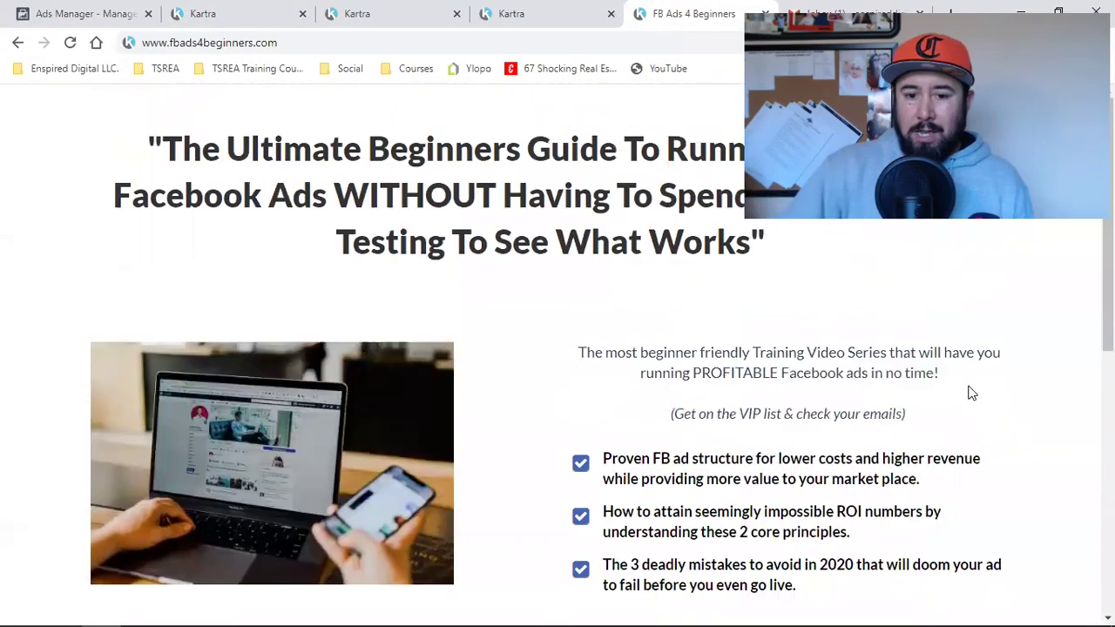
pyautogui.scroll(-3, 972, 393)
pyautogui.click(807, 349)
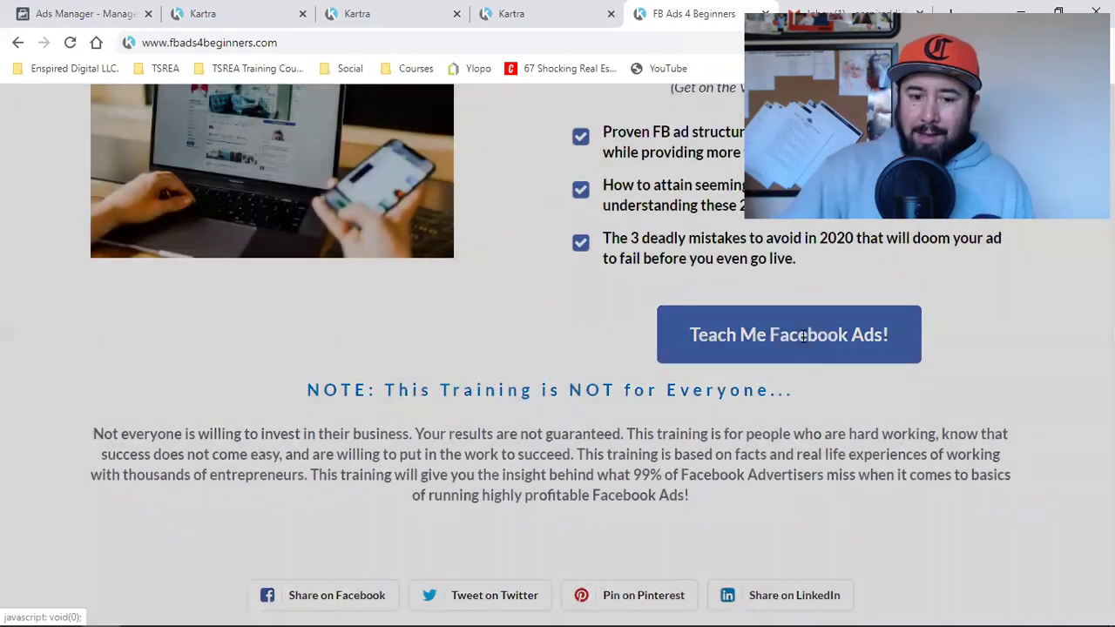
pyautogui.scroll(-1, 416, 445)
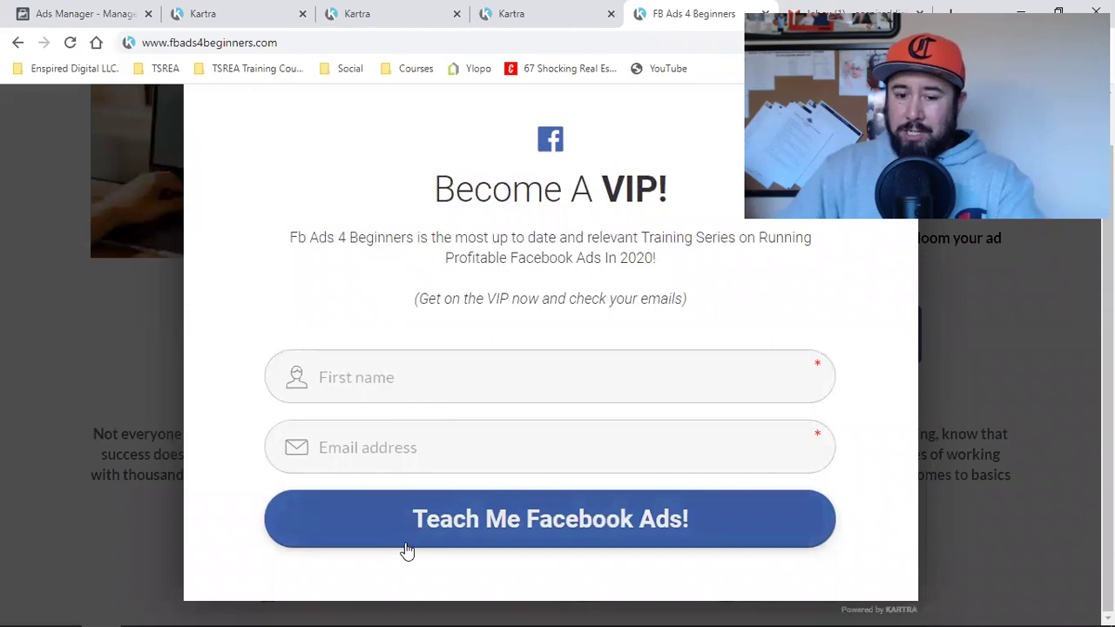
pyautogui.click(995, 465)
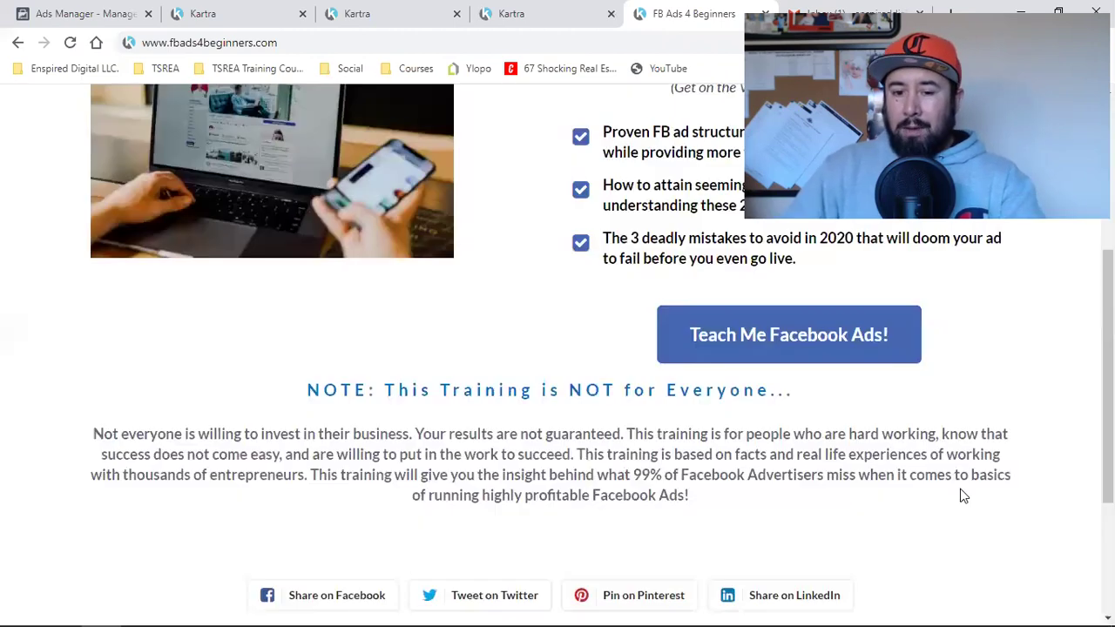
pyautogui.scroll(4, 962, 494)
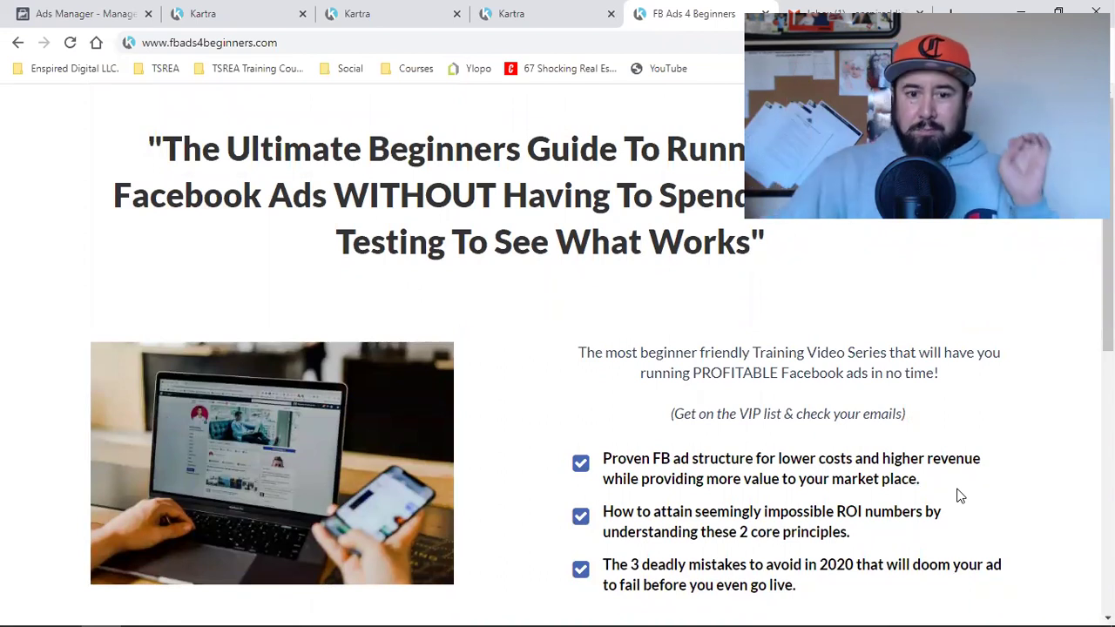
# Return to Kartra's sequence list and highlight the TSREA Webclass 4 Days Left sequence
pyautogui.click(344, 13)
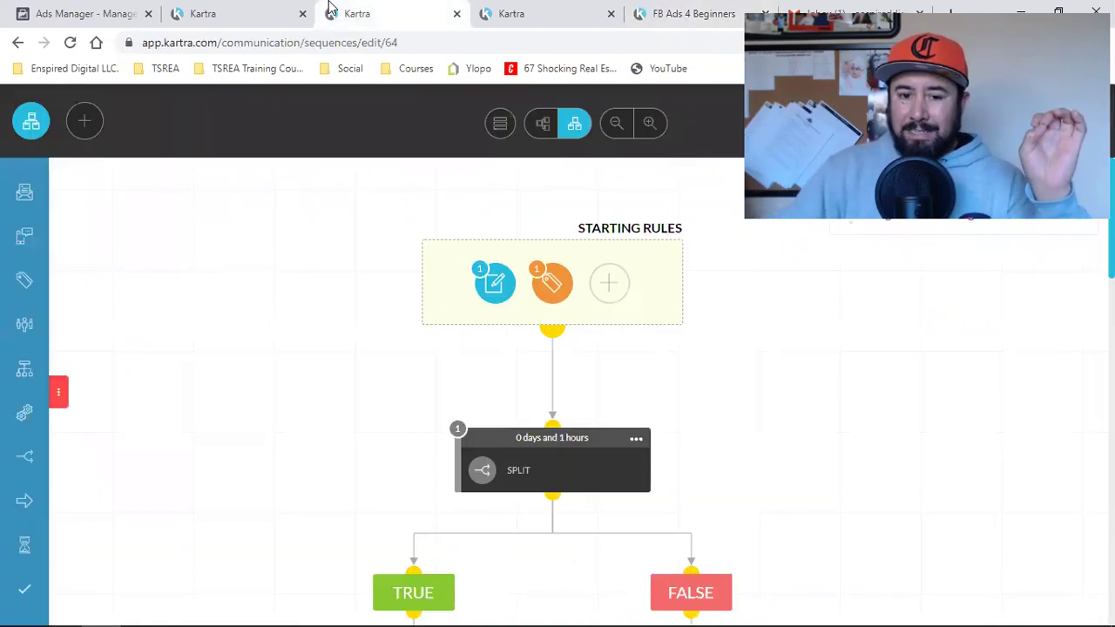
pyautogui.click(281, 12)
pyautogui.moveTo(460, 110)
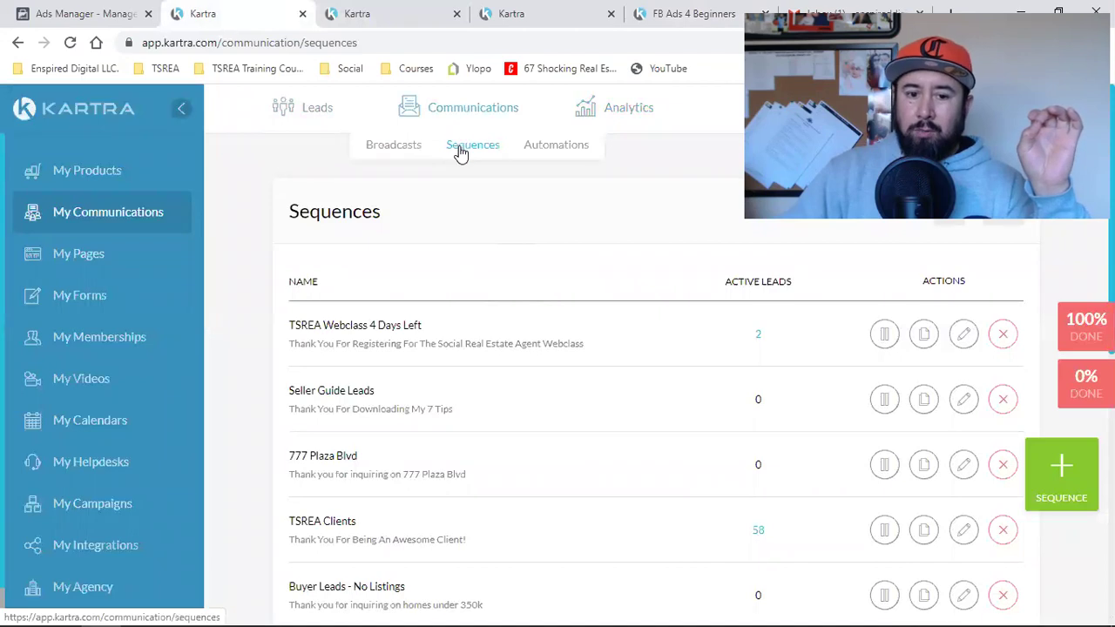
pyautogui.click(460, 152)
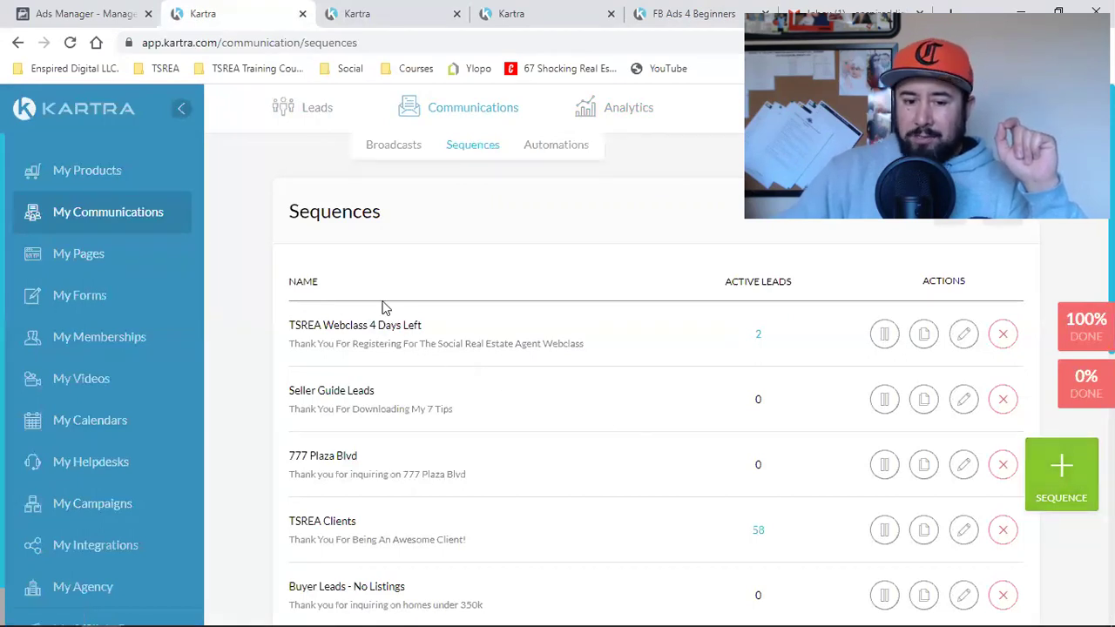
pyautogui.tripleClick(340, 328)
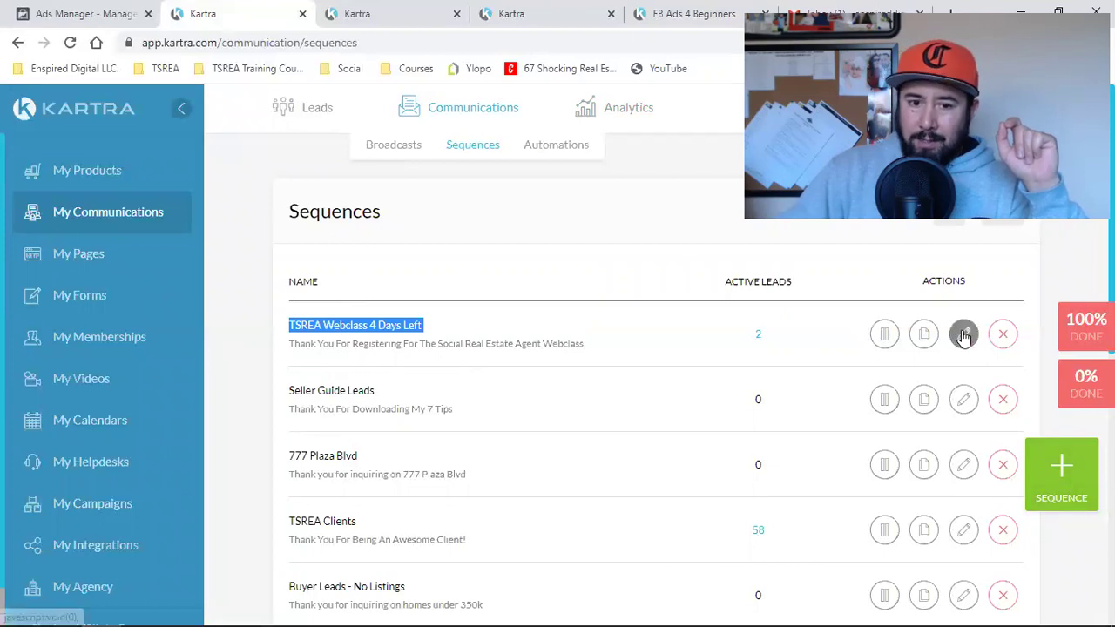
# Examine the webclass sequence's flow from the starting rules and split through the emails and automations on its TRUE and FALSE branches
pyautogui.click(418, 7)
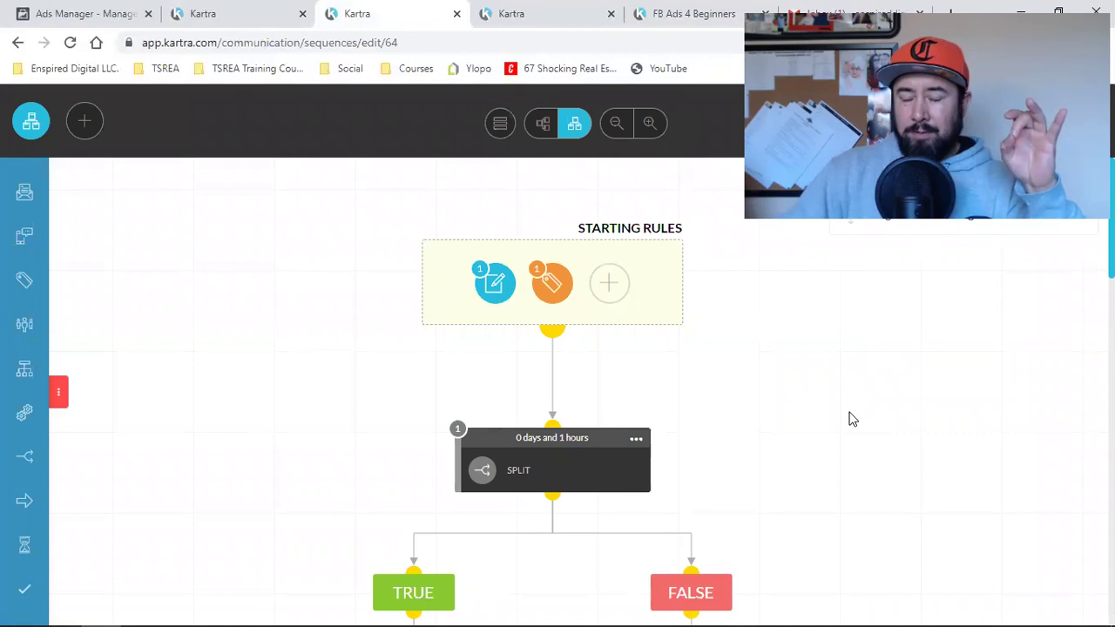
pyautogui.scroll(-8, 853, 419)
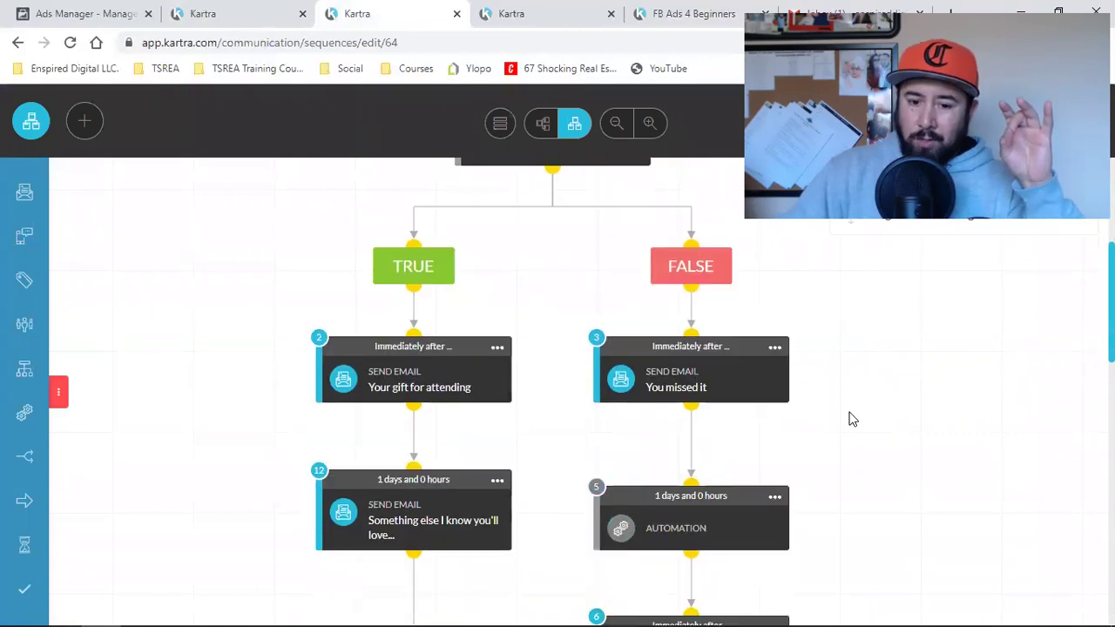
pyautogui.scroll(-10, 852, 419)
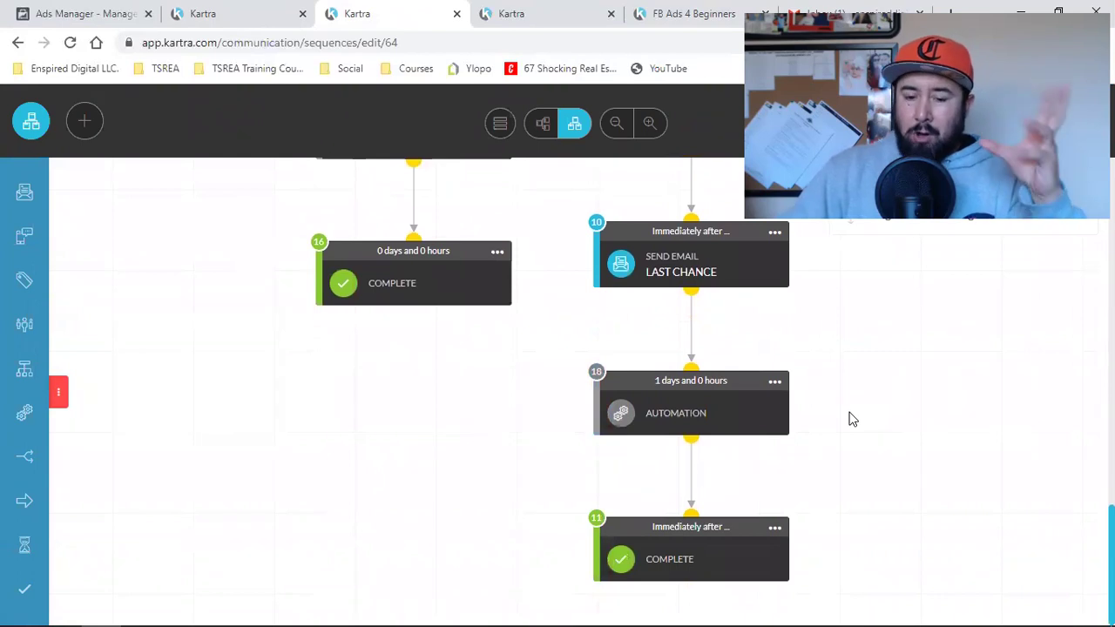
pyautogui.scroll(15, 849, 420)
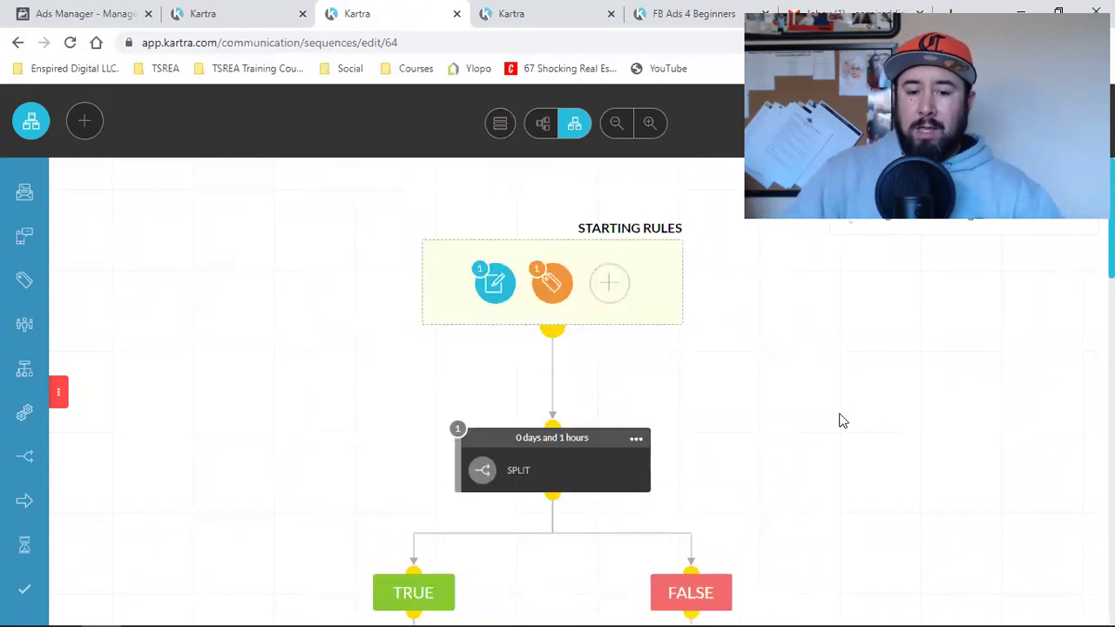
pyautogui.scroll(-2, 843, 421)
pyautogui.scroll(-2, 839, 399)
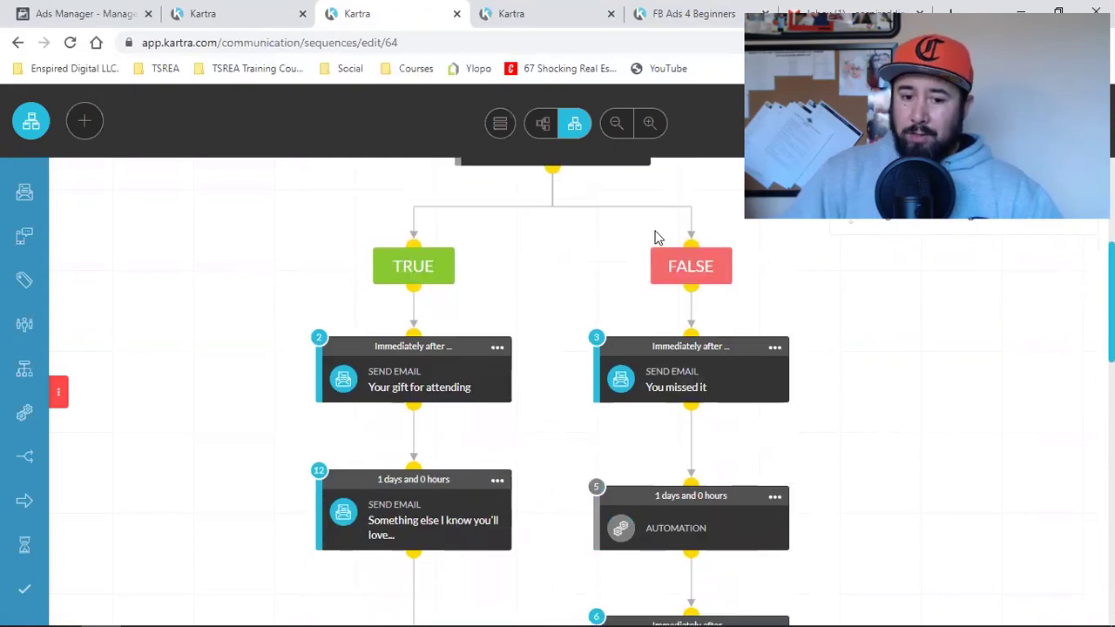
pyautogui.scroll(4, 281, 266)
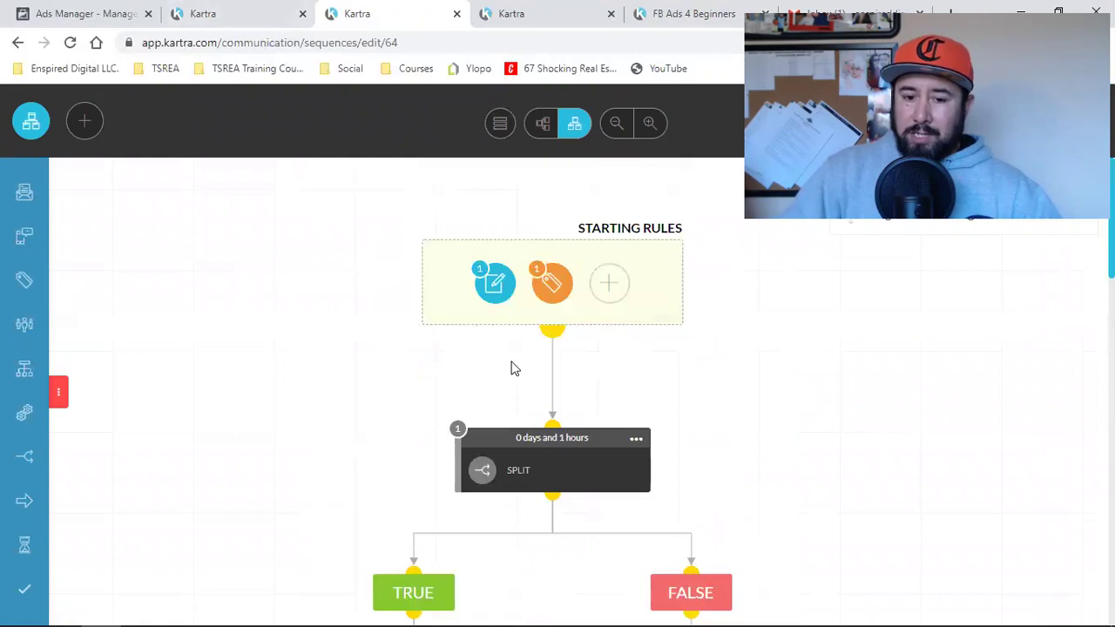
pyautogui.scroll(-4, 593, 287)
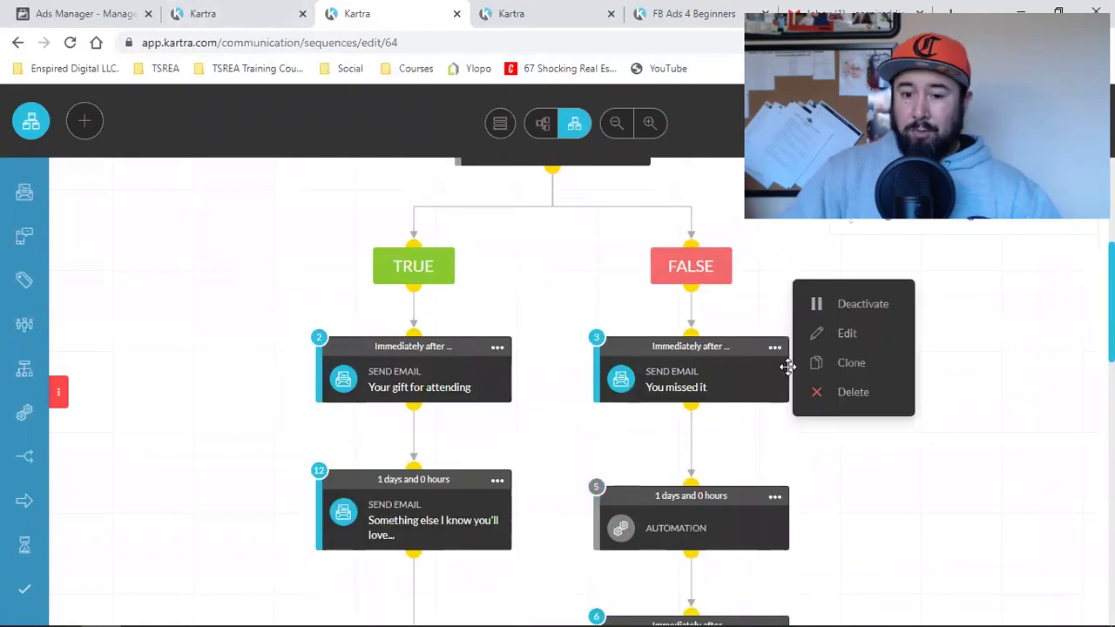
pyautogui.scroll(2, 740, 374)
pyautogui.scroll(-3, 662, 331)
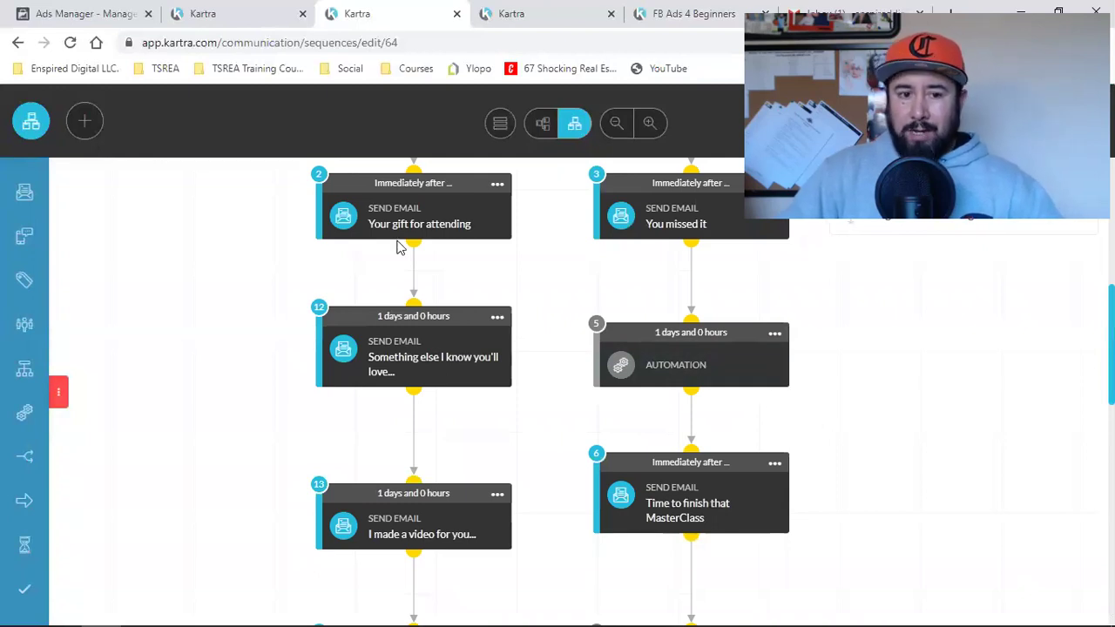
# Open Kartra's available done-for-you campaigns and highlight the 3Step Application Campaign's description
pyautogui.click(276, 10)
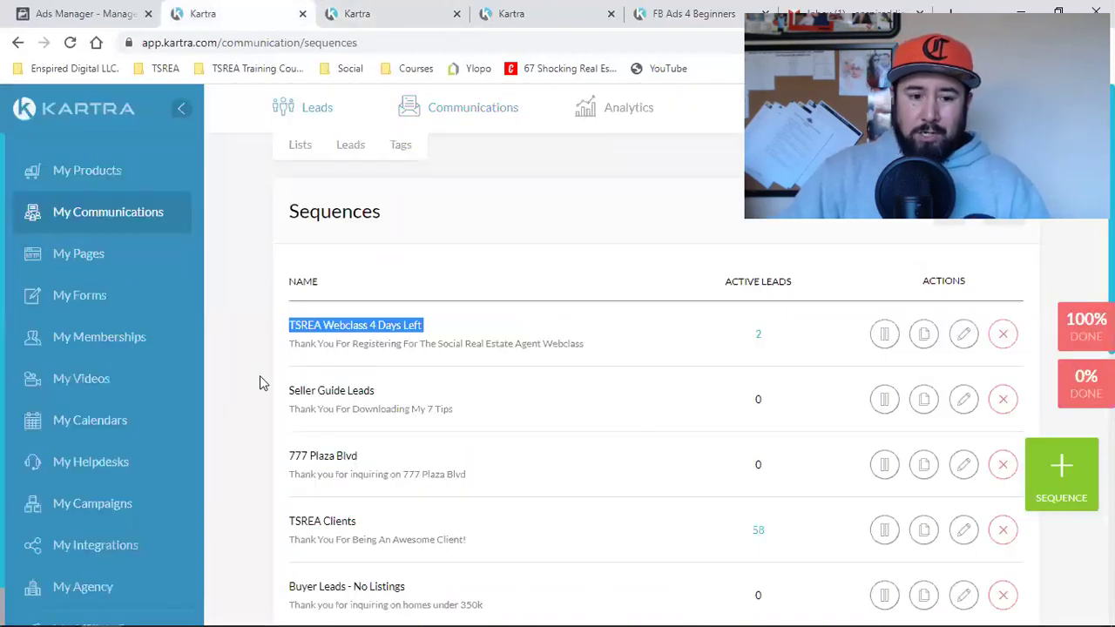
pyautogui.scroll(-1, 88, 471)
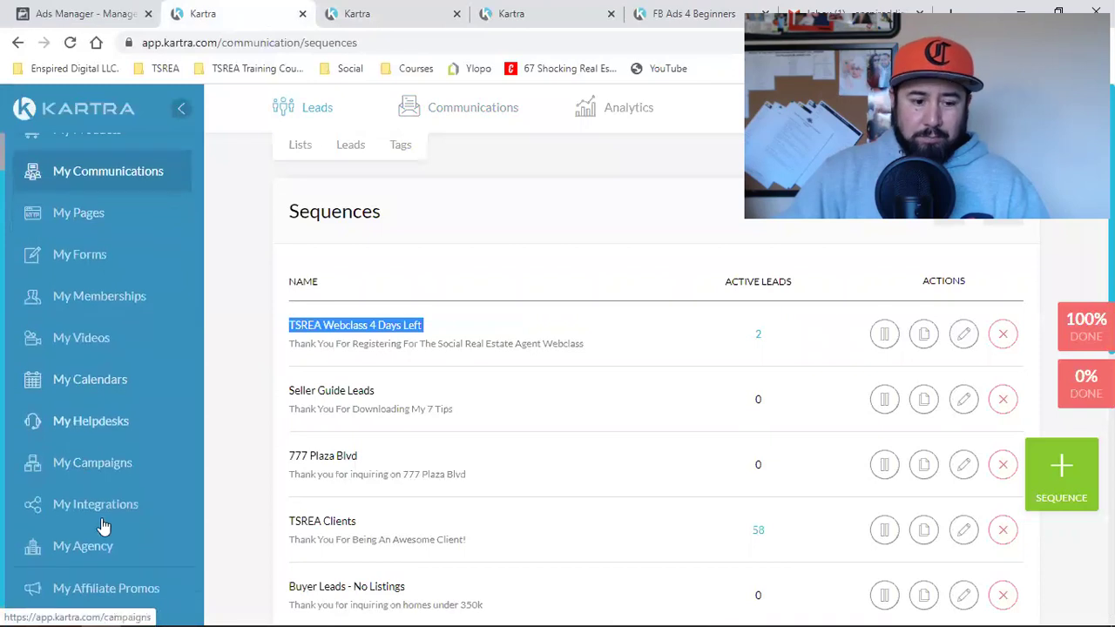
pyautogui.click(87, 471)
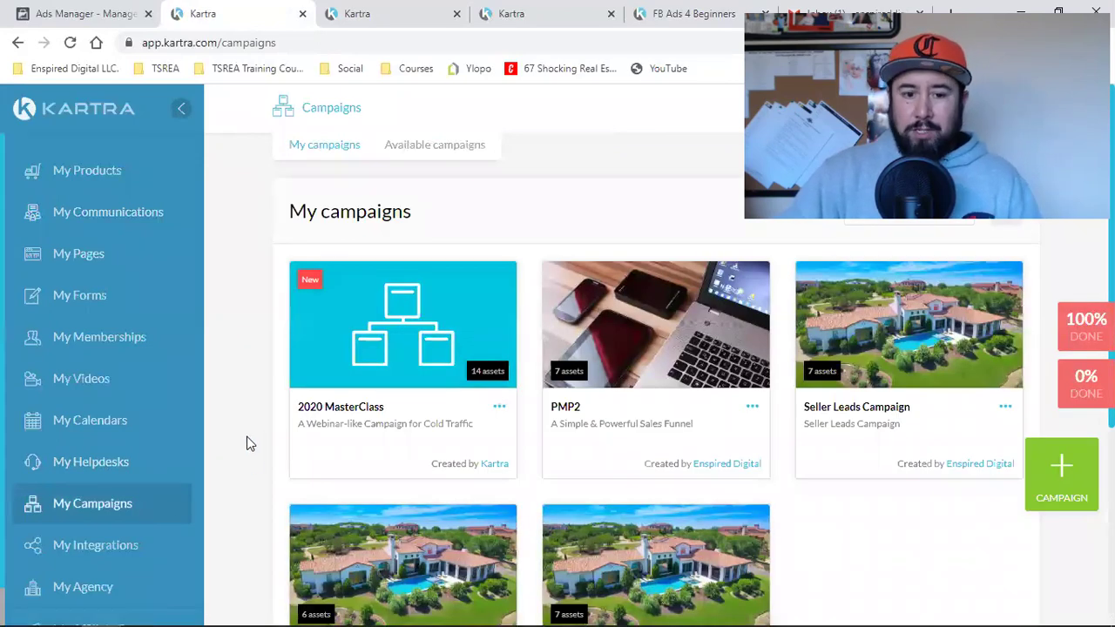
pyautogui.click(436, 157)
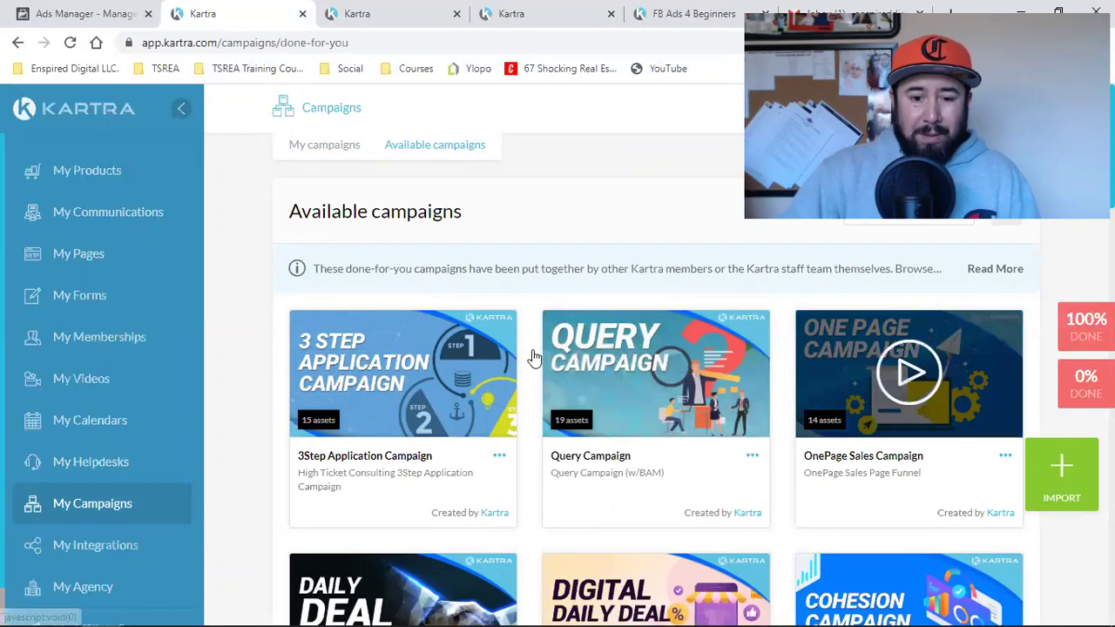
pyautogui.moveTo(422, 372)
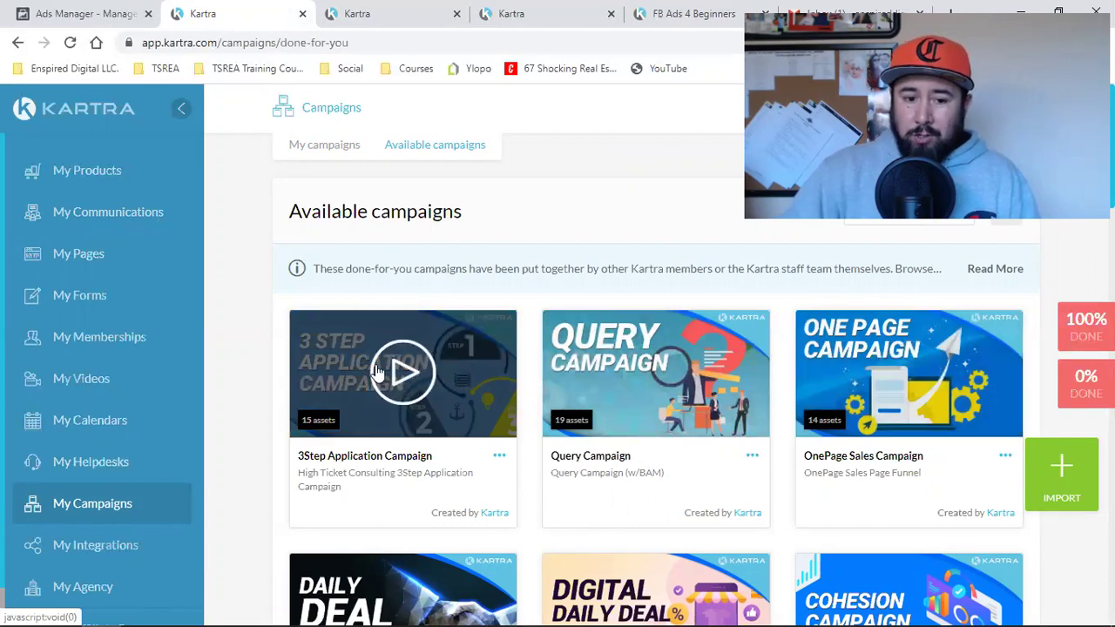
pyautogui.tripleClick(331, 475)
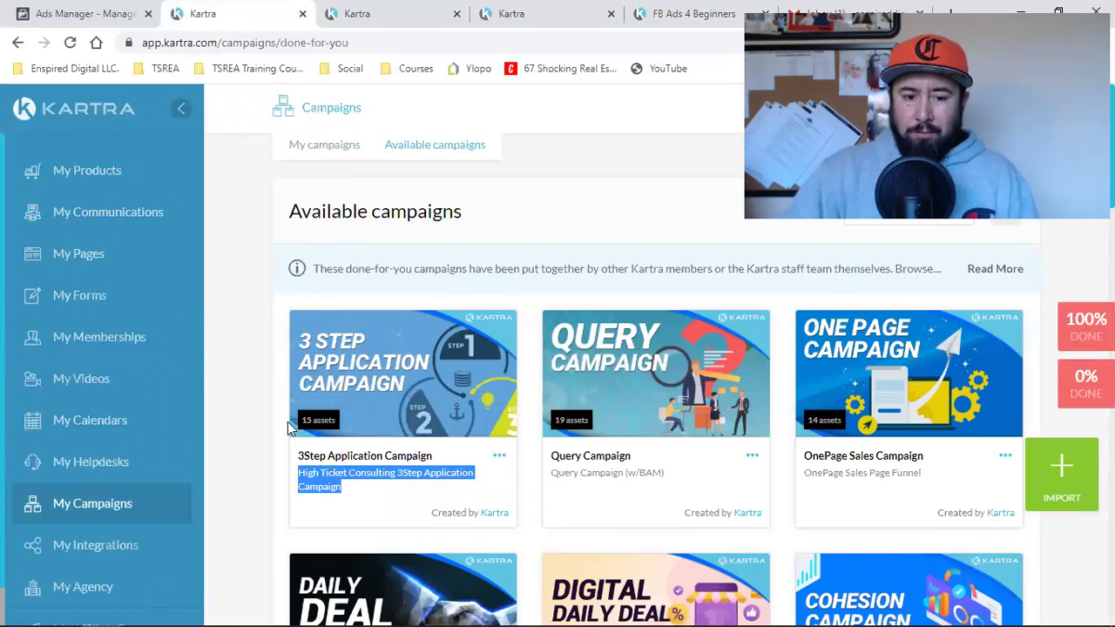
pyautogui.moveTo(403, 380)
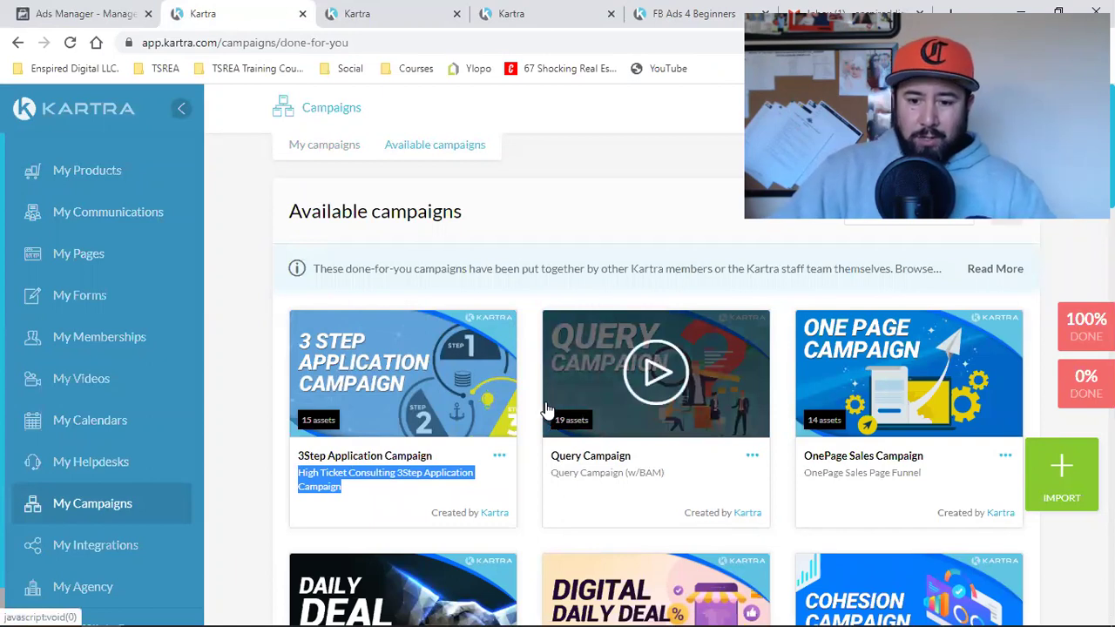
# Browse the available done-for-you campaigns as far as the MasterClass Campaign and open its options for viewing assets or deploying
pyautogui.scroll(-4, 545, 408)
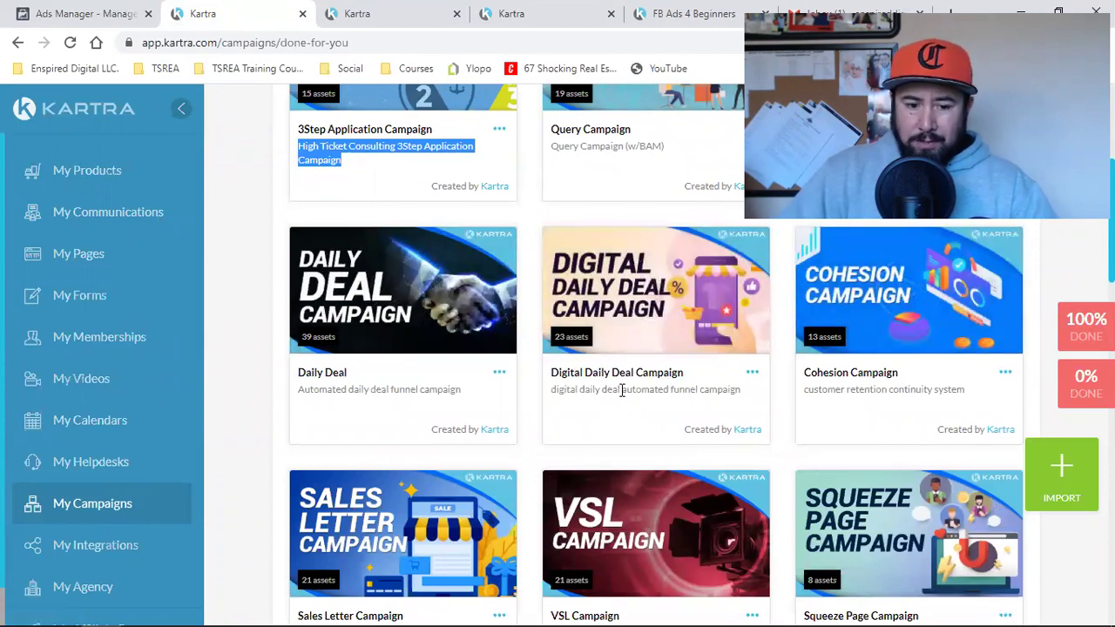
pyautogui.scroll(-2, 567, 387)
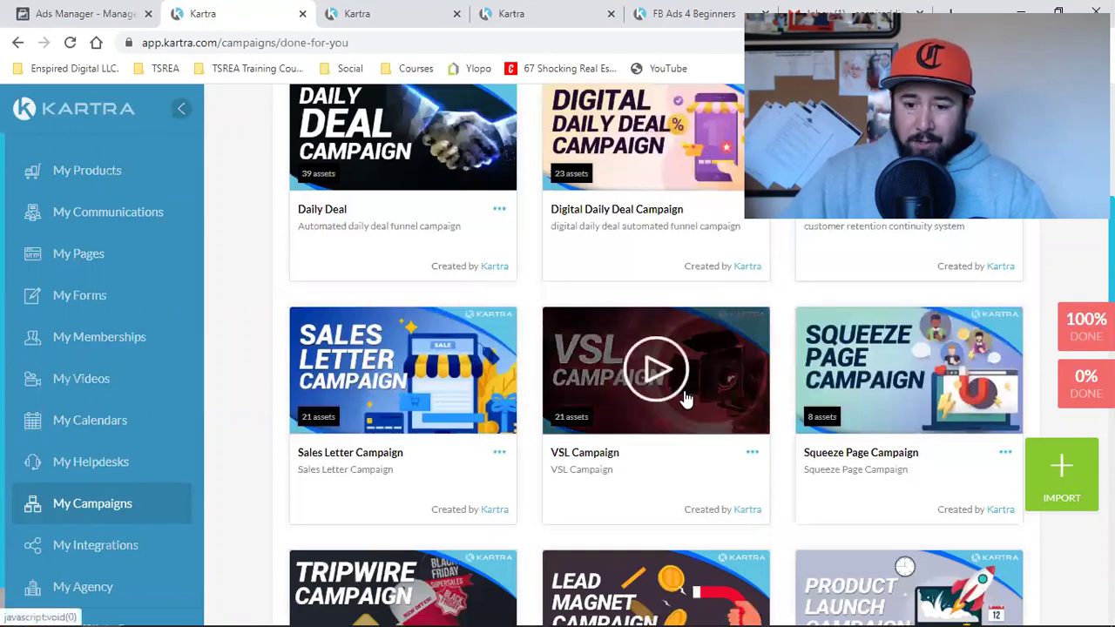
pyautogui.scroll(-5, 686, 394)
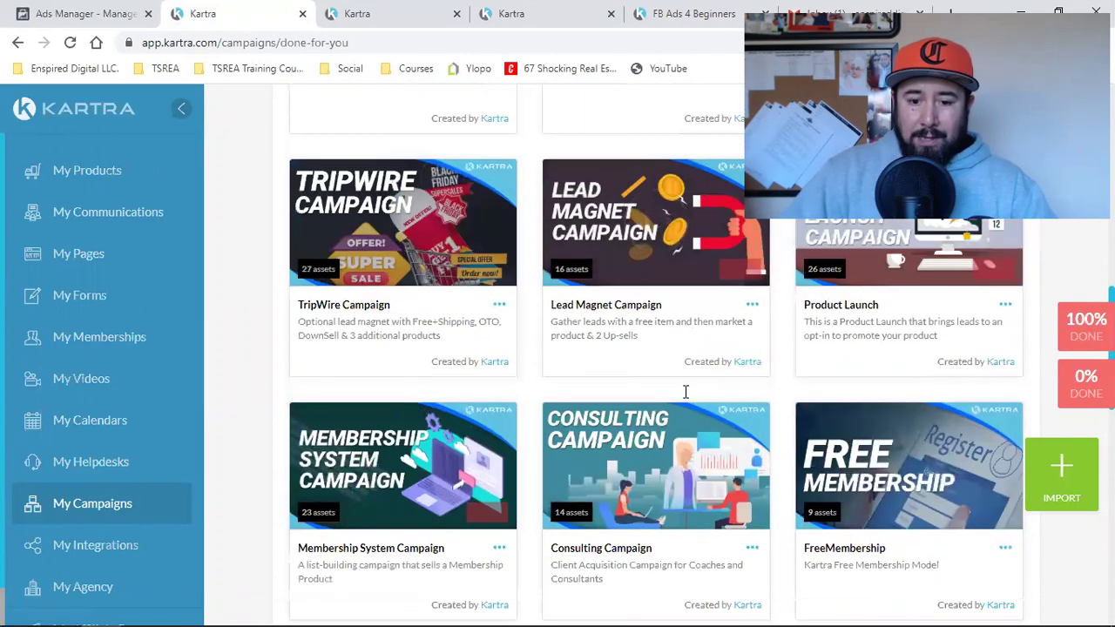
pyautogui.scroll(-3, 660, 460)
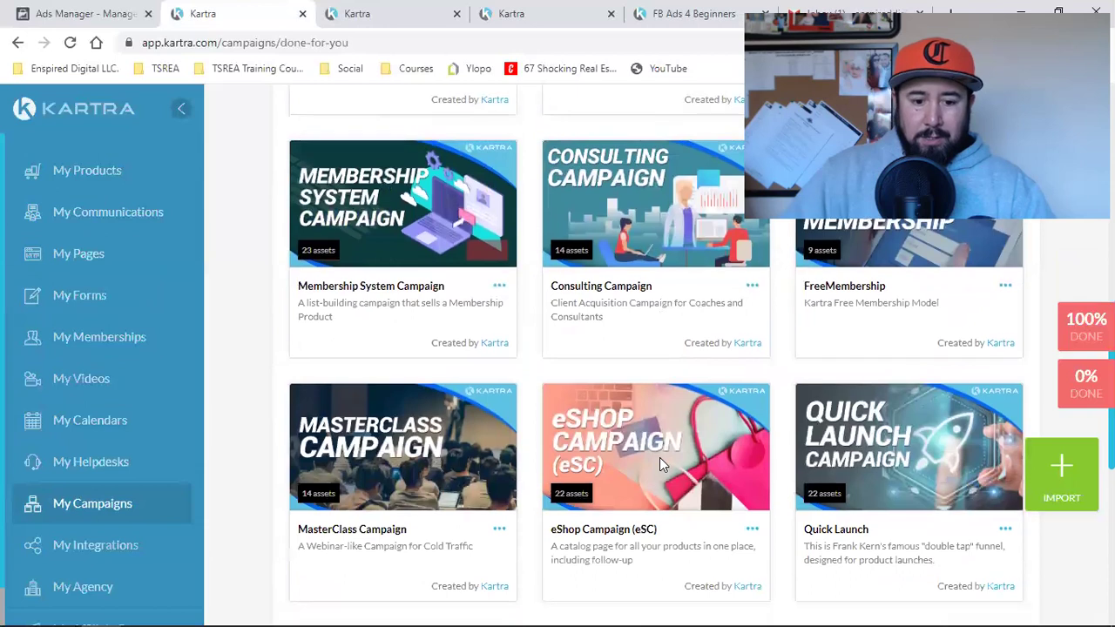
pyautogui.scroll(-2, 660, 458)
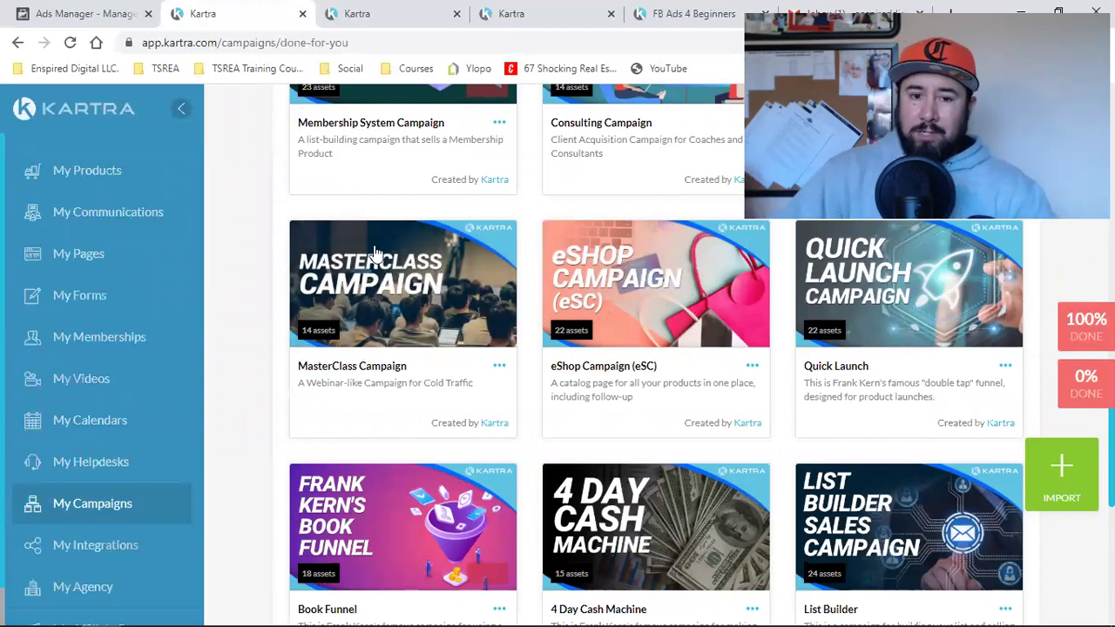
pyautogui.click(494, 371)
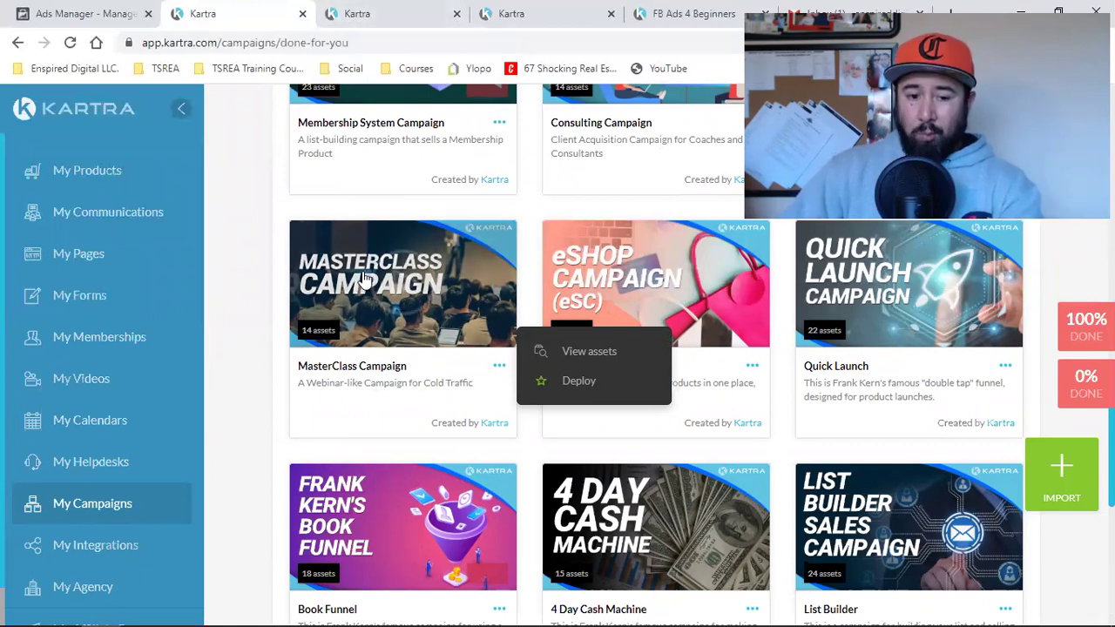
# Return to the webclass sequence and highlight the TSREA Webclass Registration opt-in form rule in its starting rules, leaving the rules unchanged
pyautogui.click(338, 8)
pyautogui.scroll(5, 490, 392)
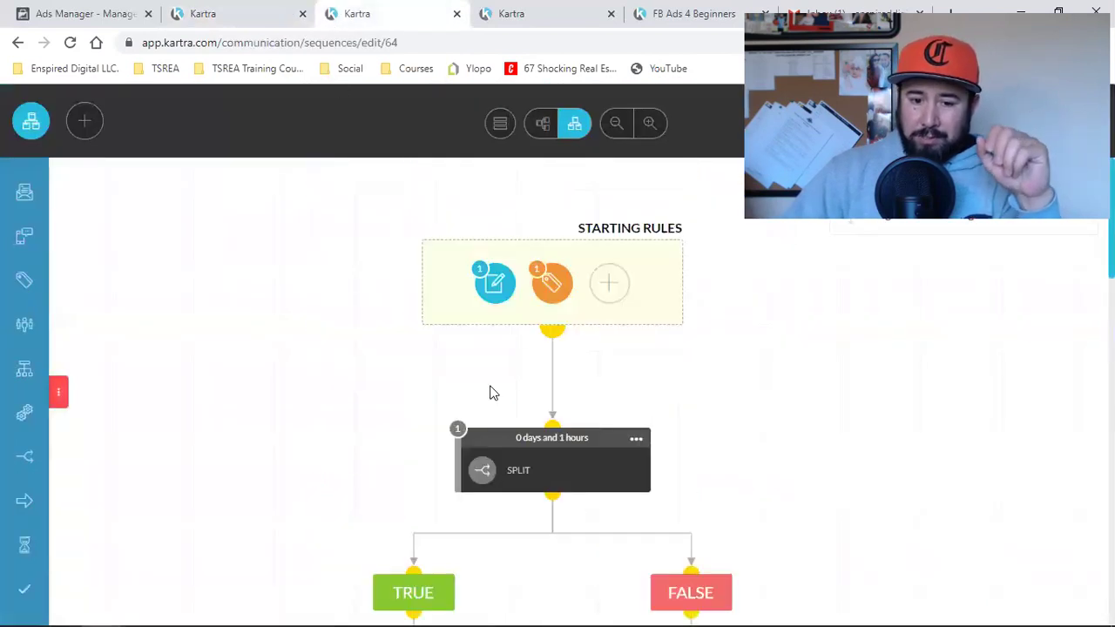
pyautogui.scroll(-10, 490, 392)
pyautogui.scroll(8, 490, 396)
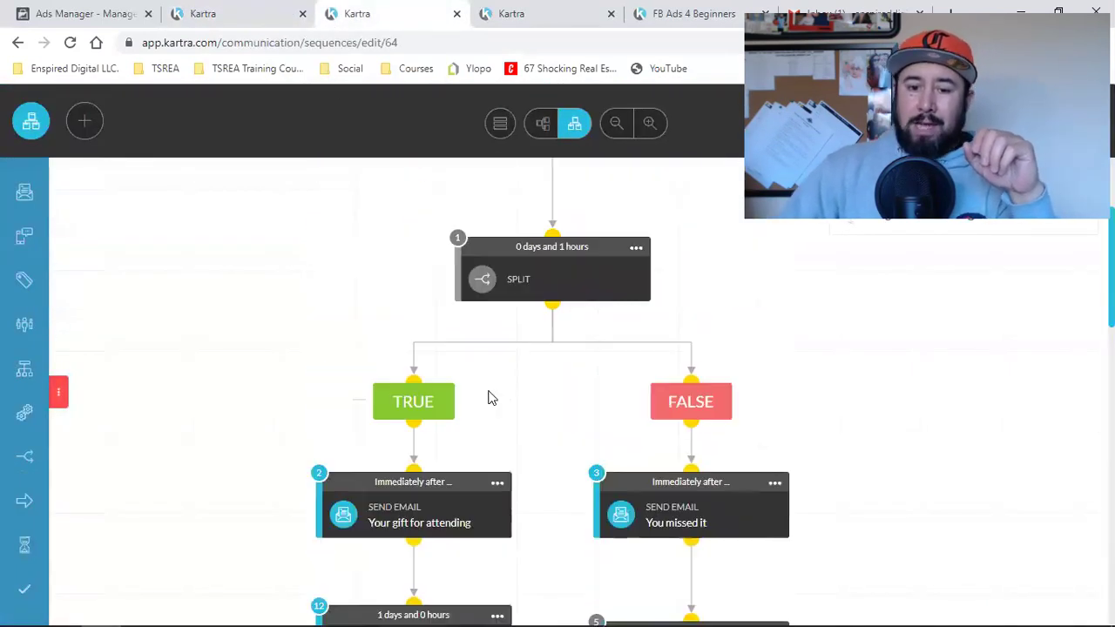
pyautogui.scroll(-6, 490, 398)
pyautogui.scroll(9, 494, 387)
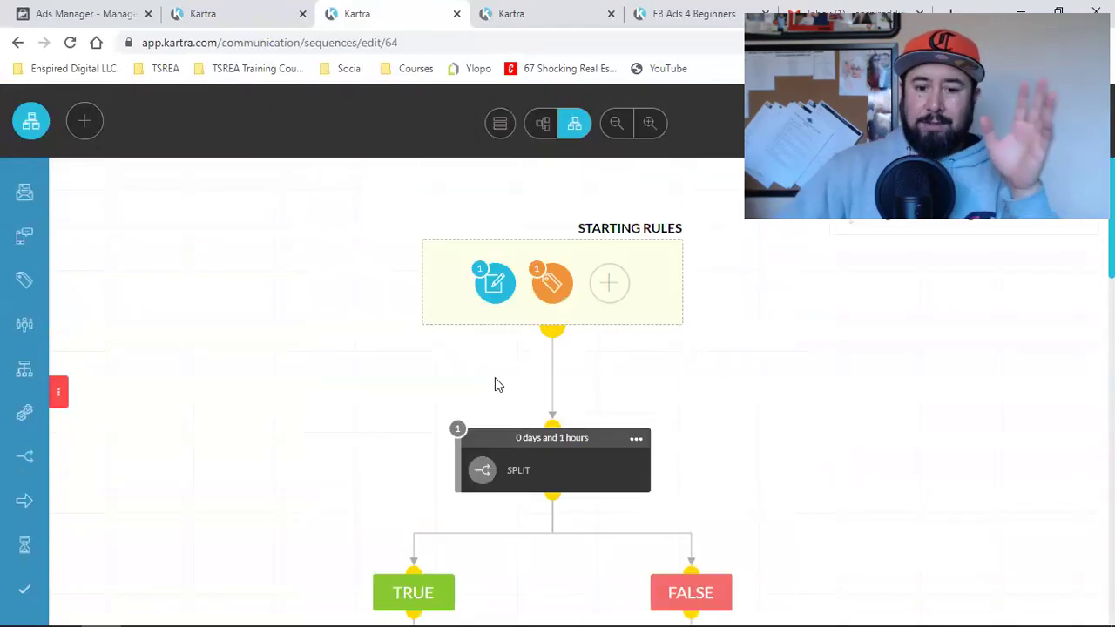
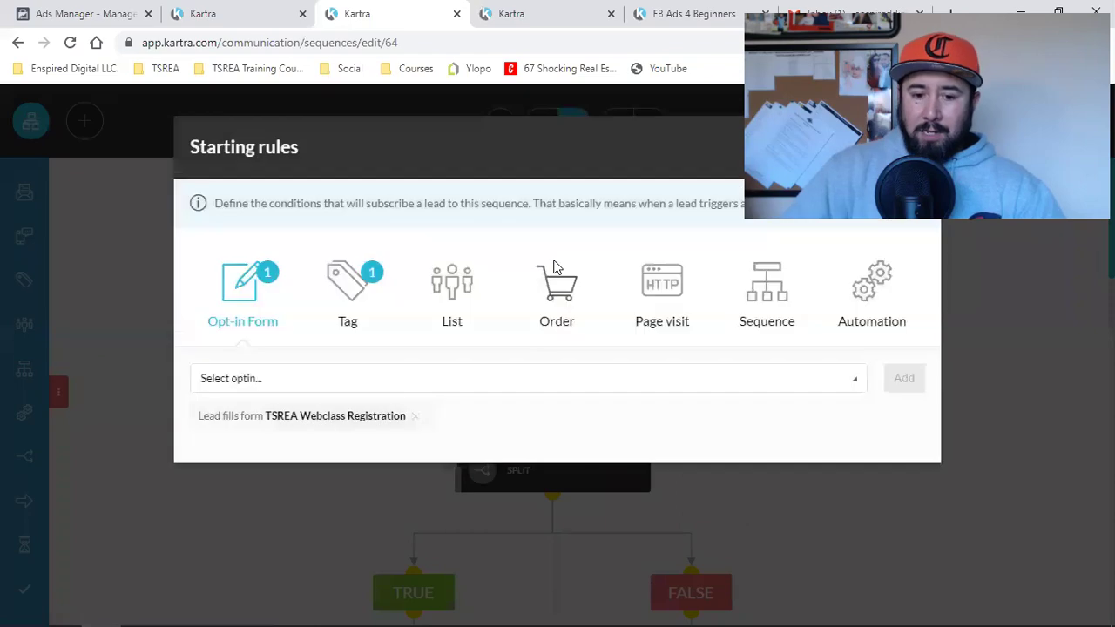
pyautogui.tripleClick(336, 416)
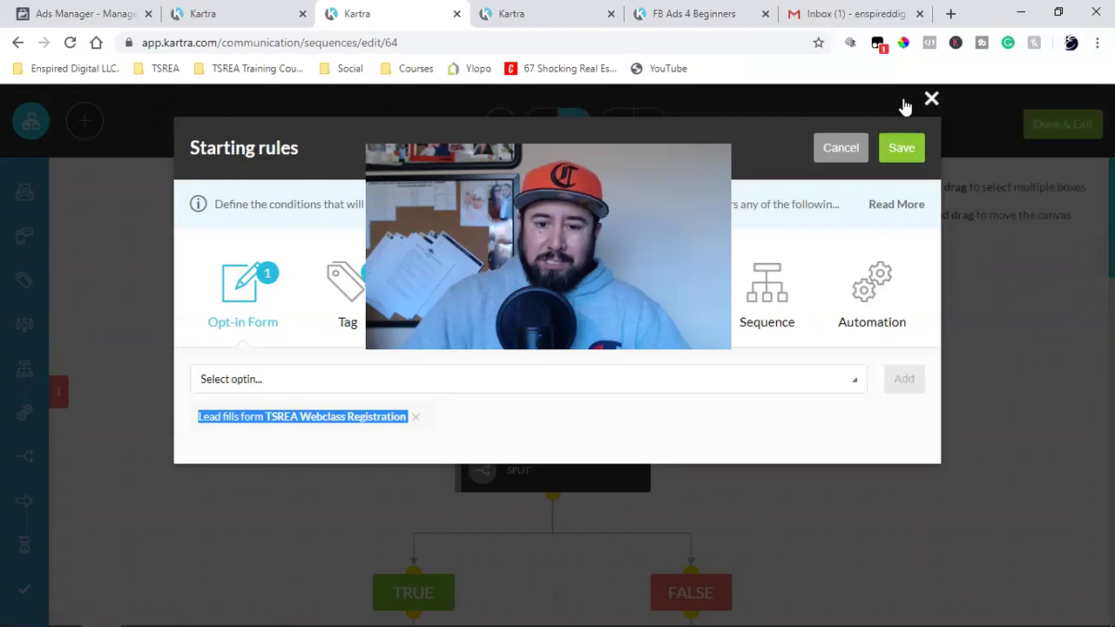
pyautogui.press('Escape')
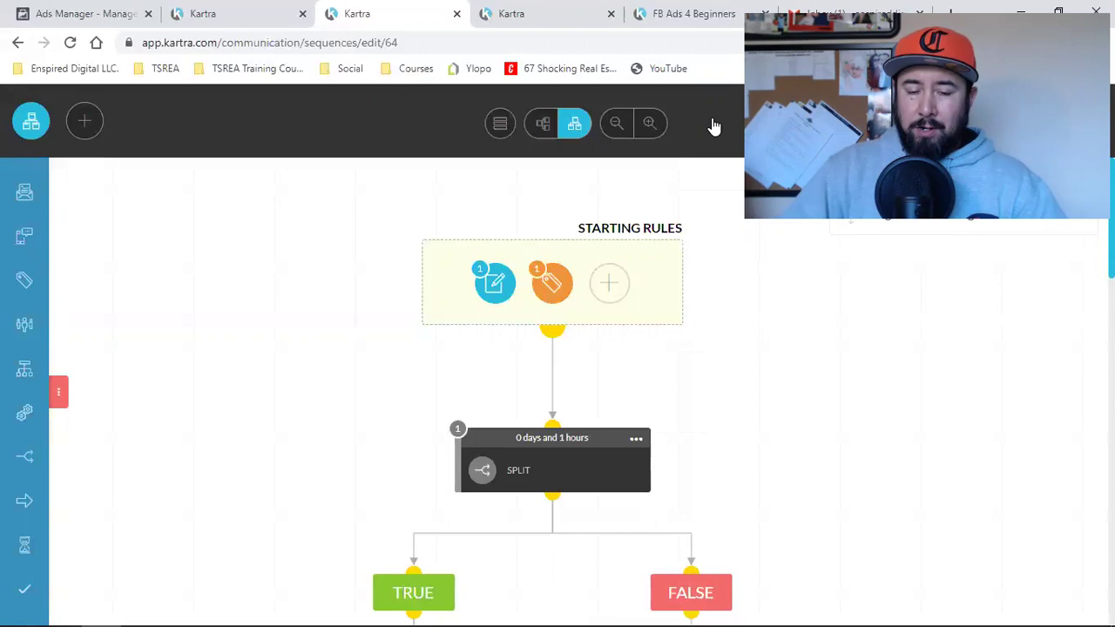
# Open the settings of the sequence's split and review its delay, day and time, and tag condition before closing them
pyautogui.moveTo(482, 281)
pyautogui.scroll(-2, 486, 292)
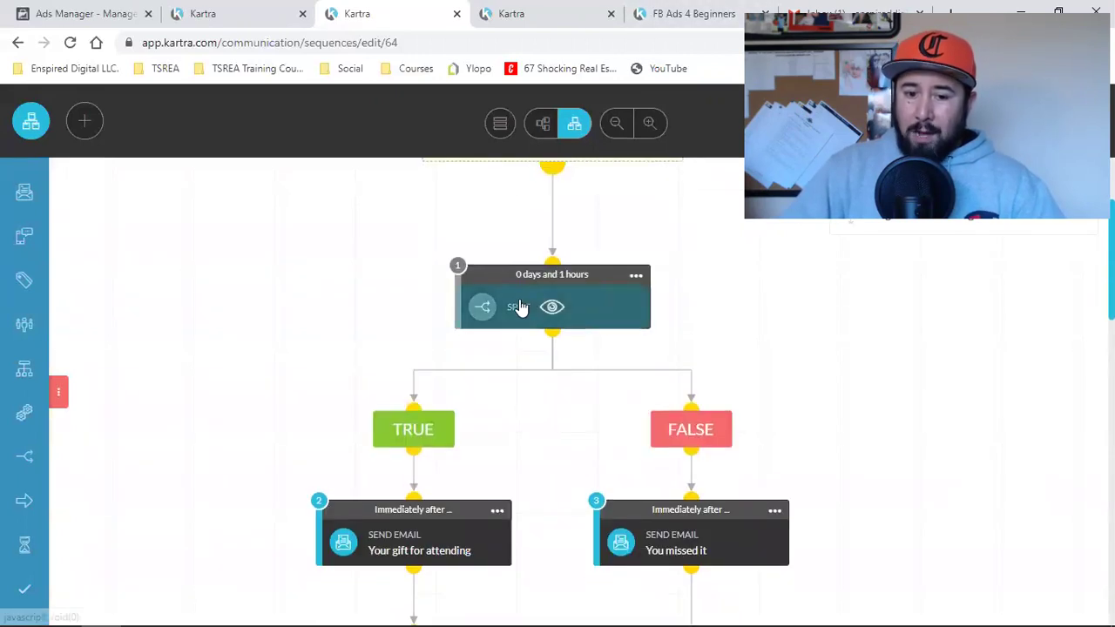
pyautogui.click(636, 275)
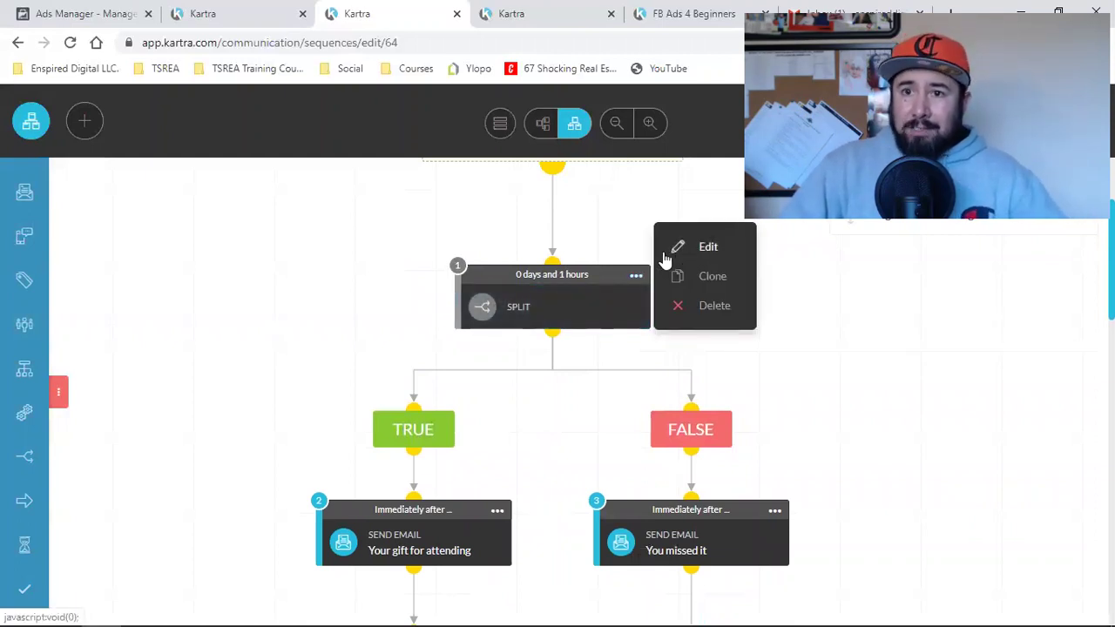
pyautogui.click(664, 259)
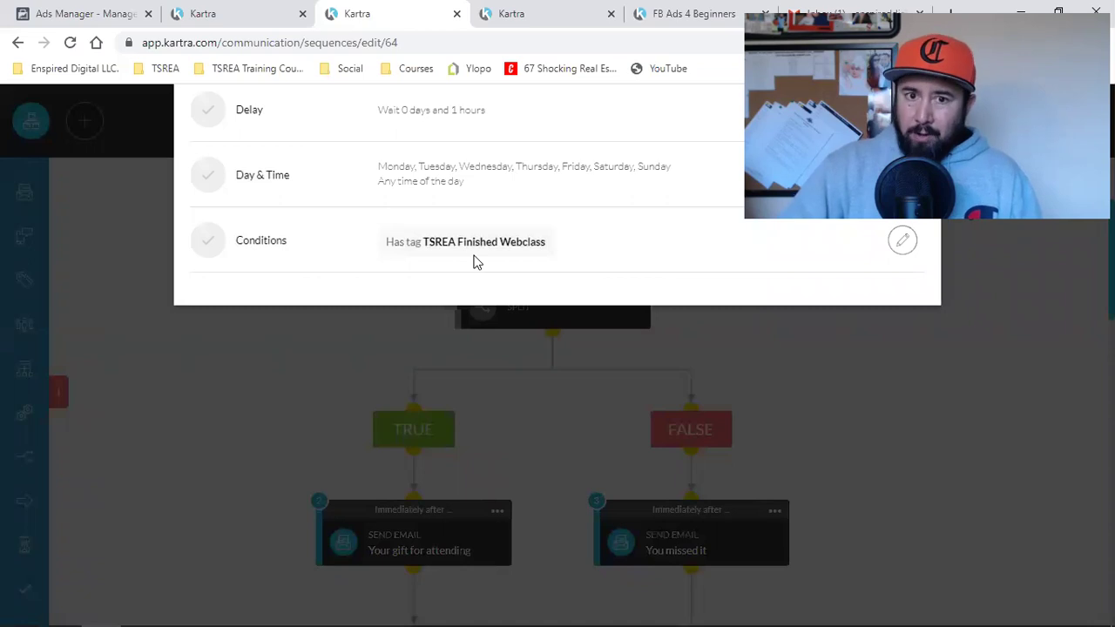
pyautogui.scroll(2, 476, 261)
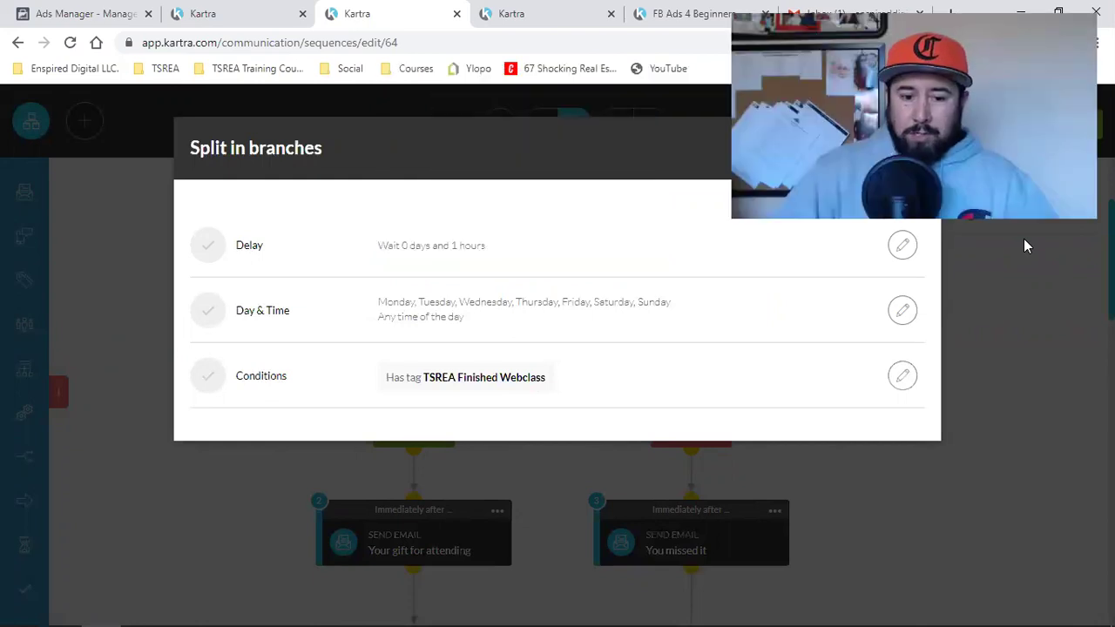
pyautogui.click(1024, 247)
# Trace the sequence from its starting rules through the split to the first emails on the TRUE and FALSE branches
pyautogui.scroll(-2, 417, 444)
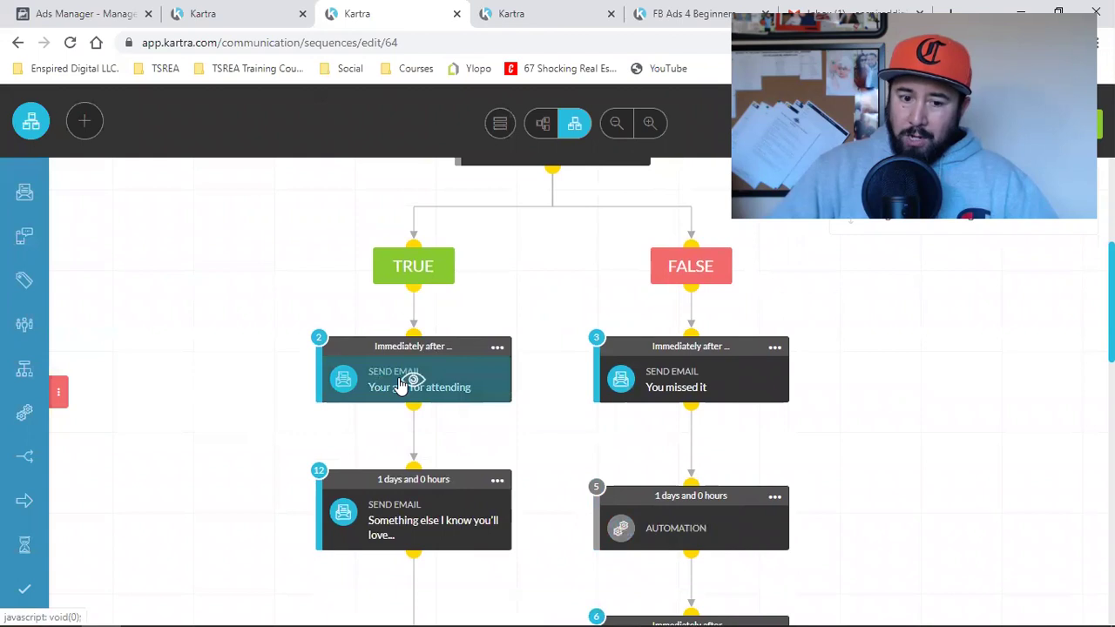
pyautogui.scroll(2, 401, 383)
pyautogui.scroll(2, 528, 326)
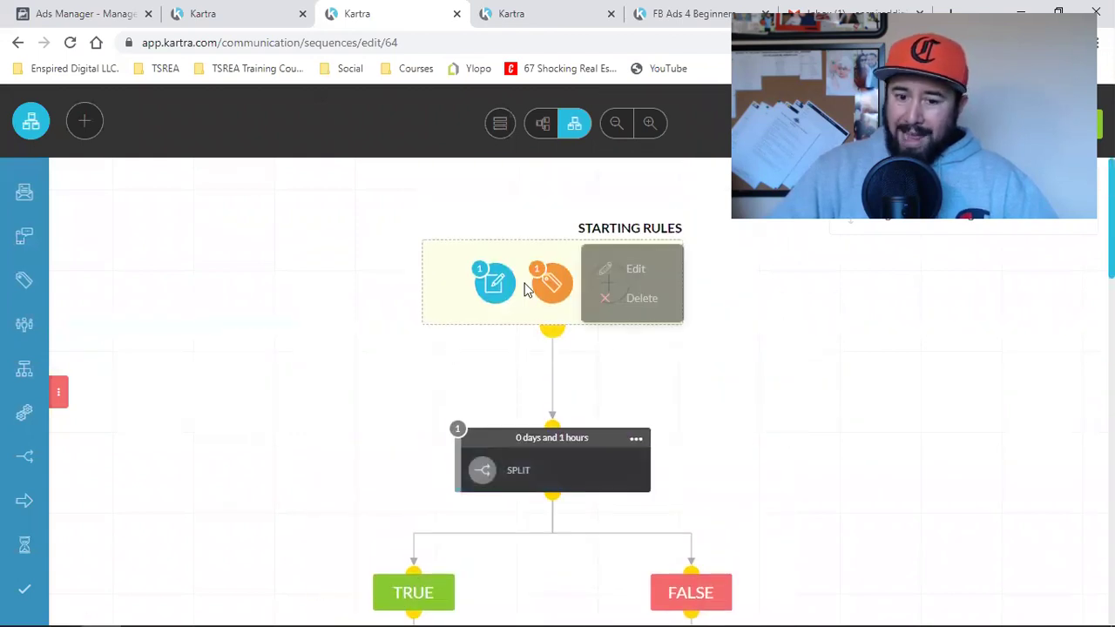
pyautogui.scroll(-2, 523, 292)
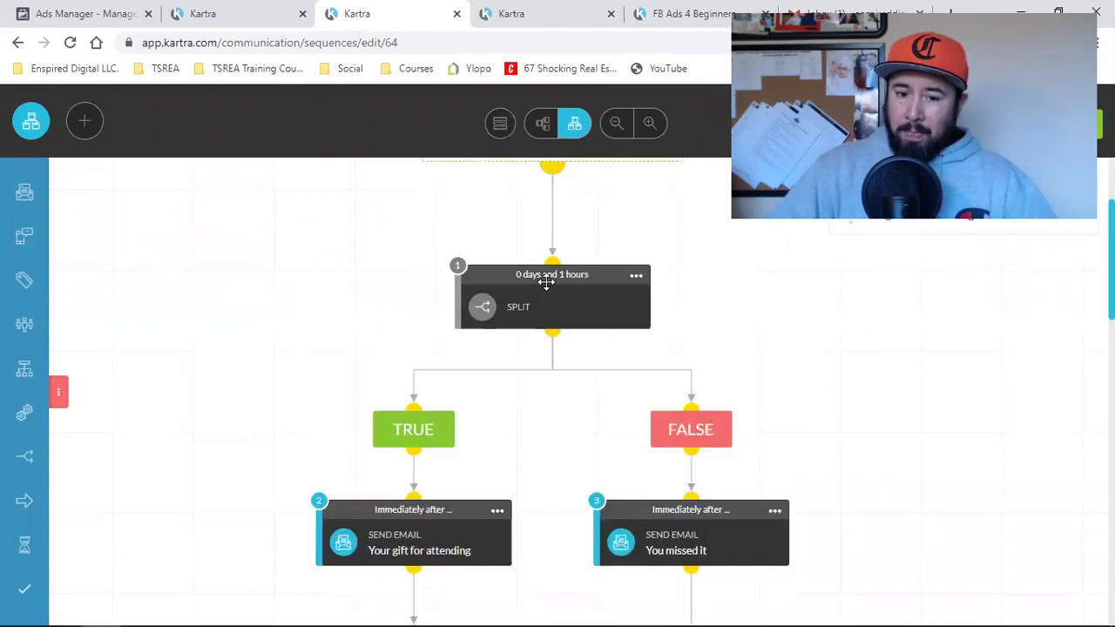
pyautogui.scroll(-2, 550, 313)
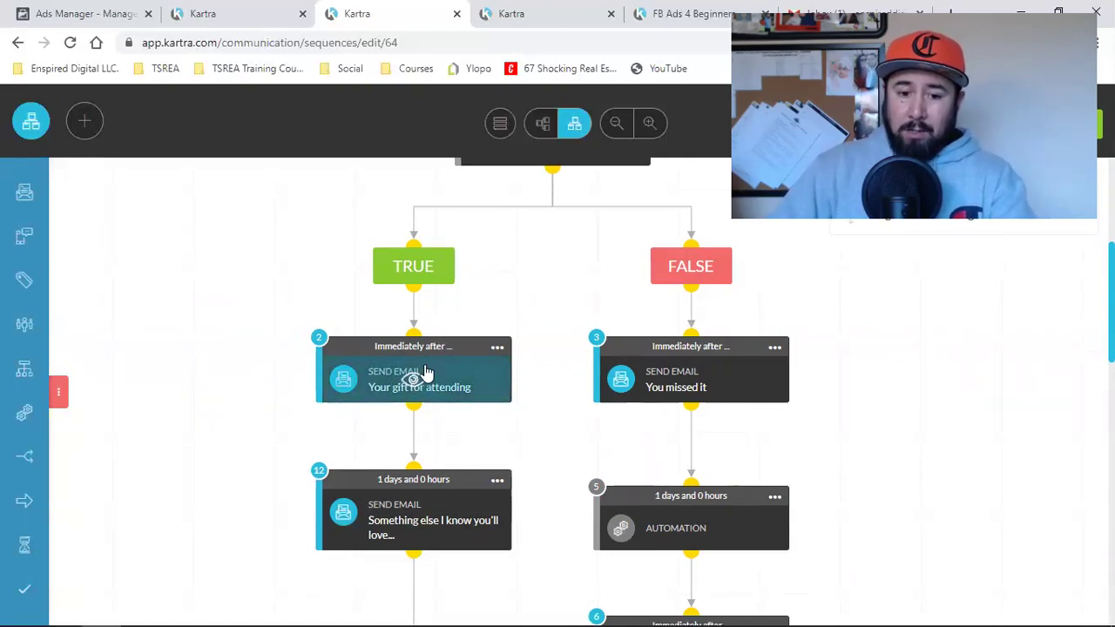
pyautogui.scroll(2, 587, 308)
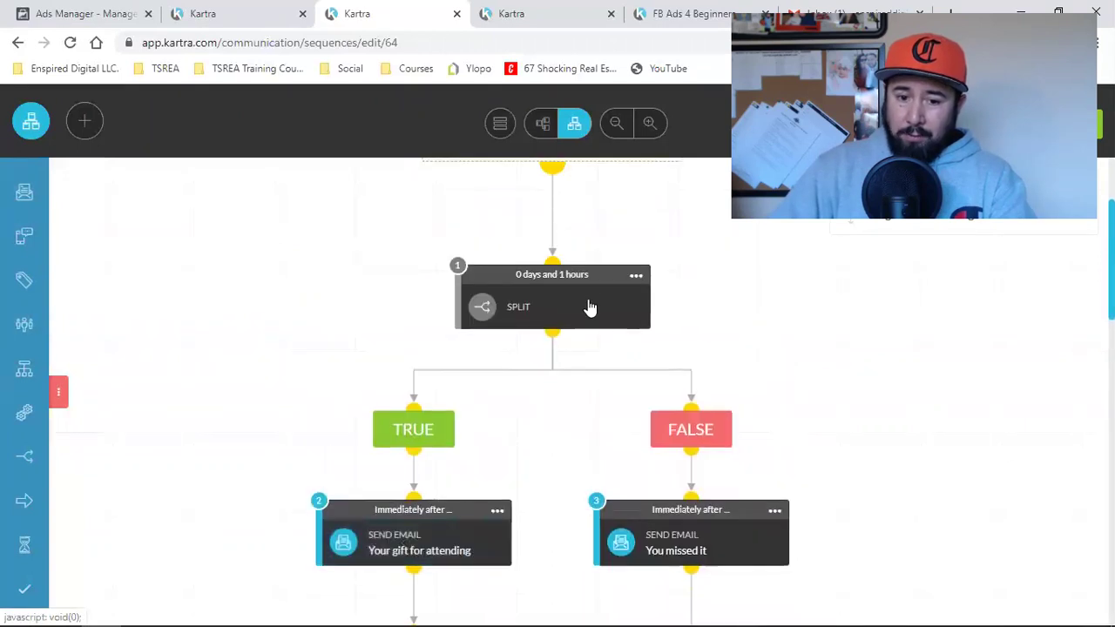
pyautogui.scroll(-2, 523, 374)
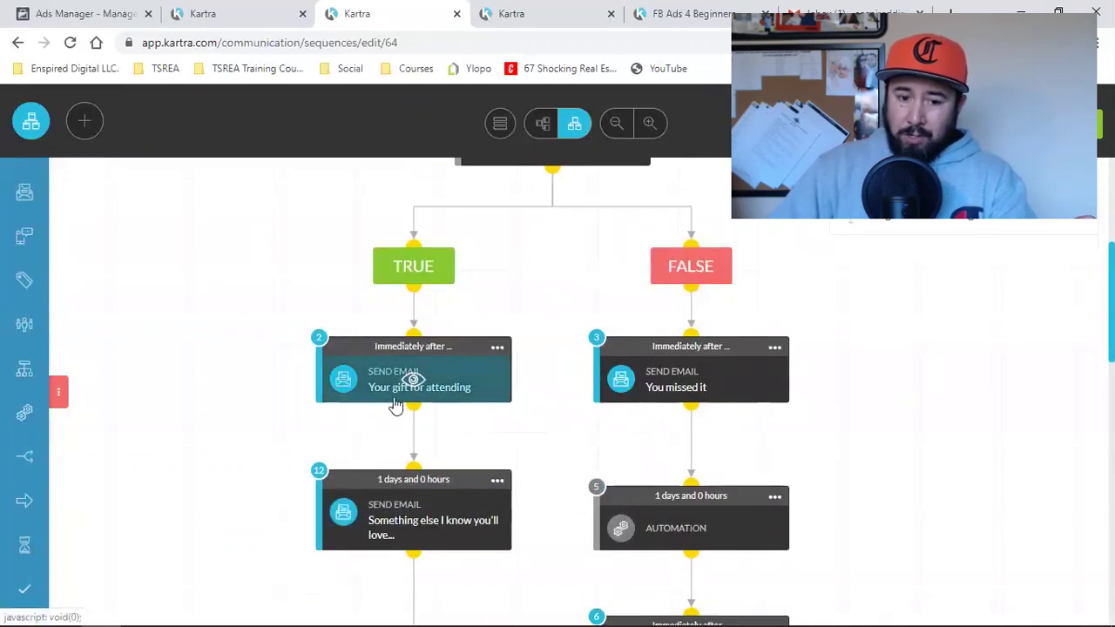
# Review the settings of the "Something else I know you'll love..." email on the TRUE branch, including its recipient tag condition, and close them
pyautogui.scroll(-2, 401, 349)
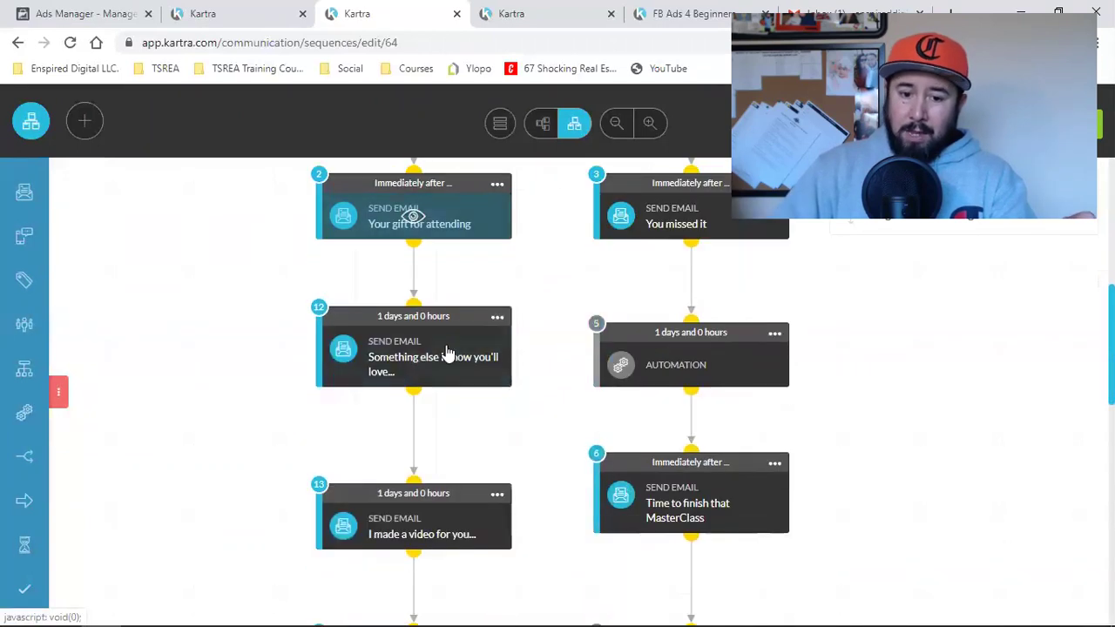
pyautogui.click(496, 316)
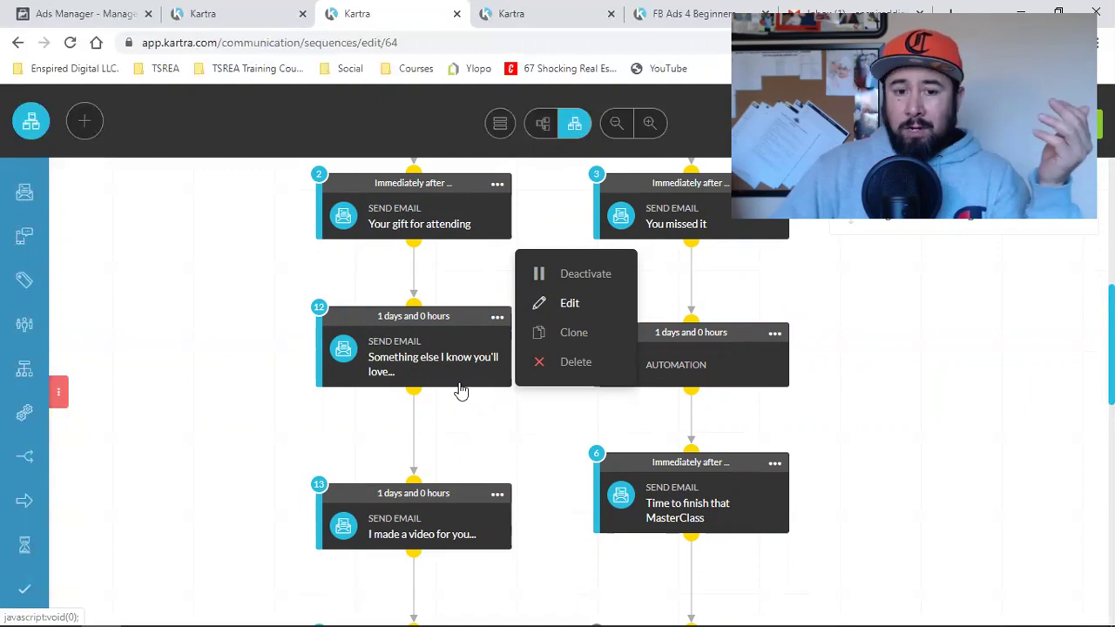
pyautogui.click(460, 385)
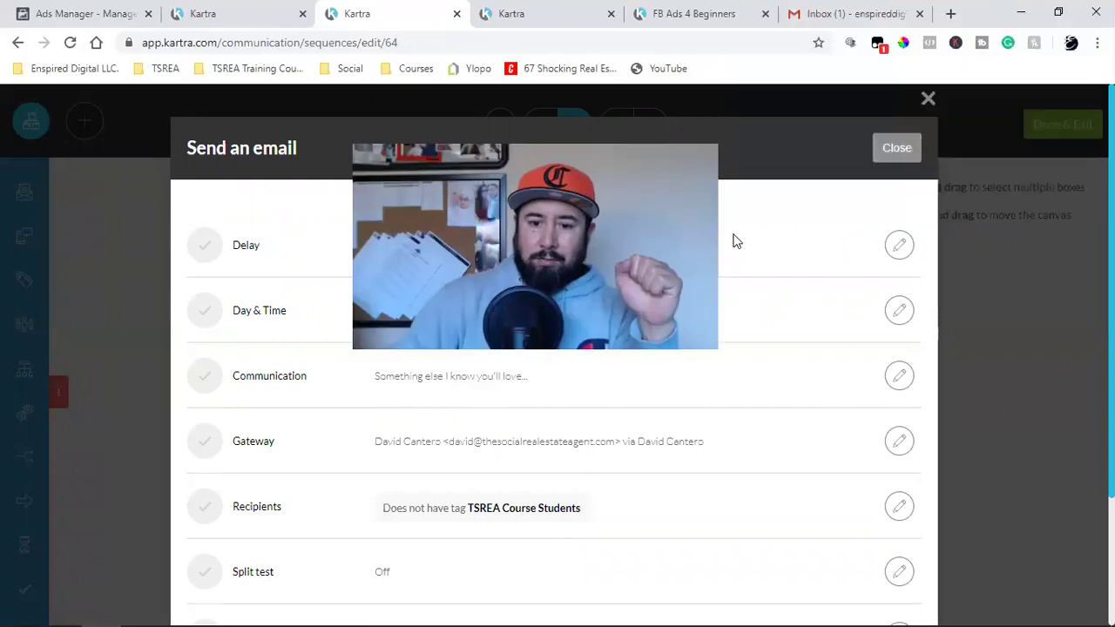
pyautogui.press('Escape')
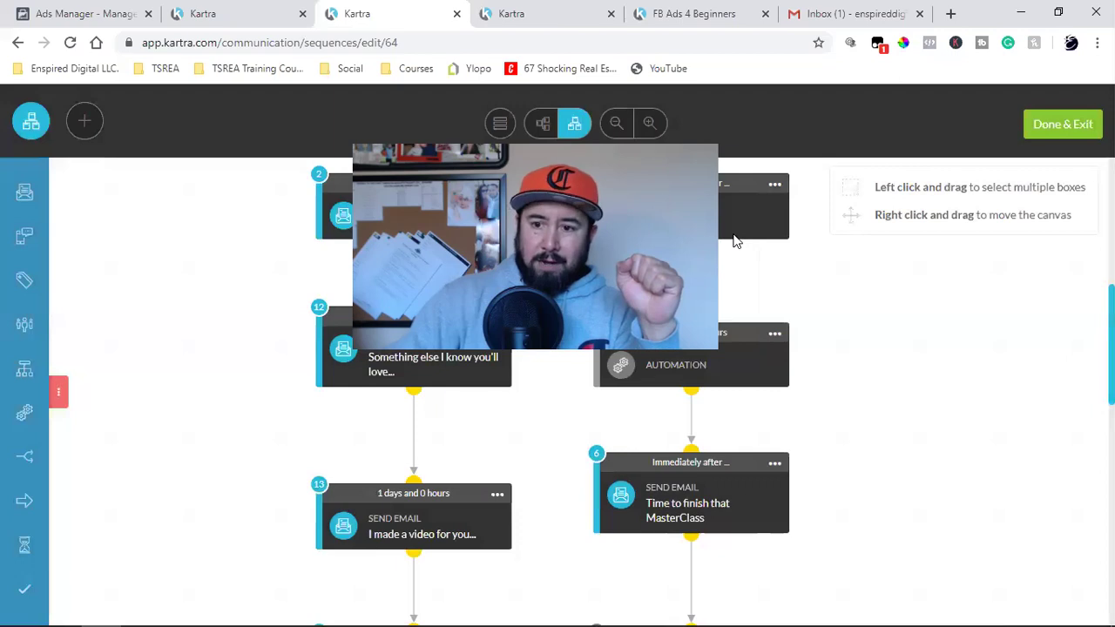
# Reopen the sequence's split settings to check which tag condition separates the TRUE and FALSE branches, and close them
pyautogui.scroll(4, 737, 242)
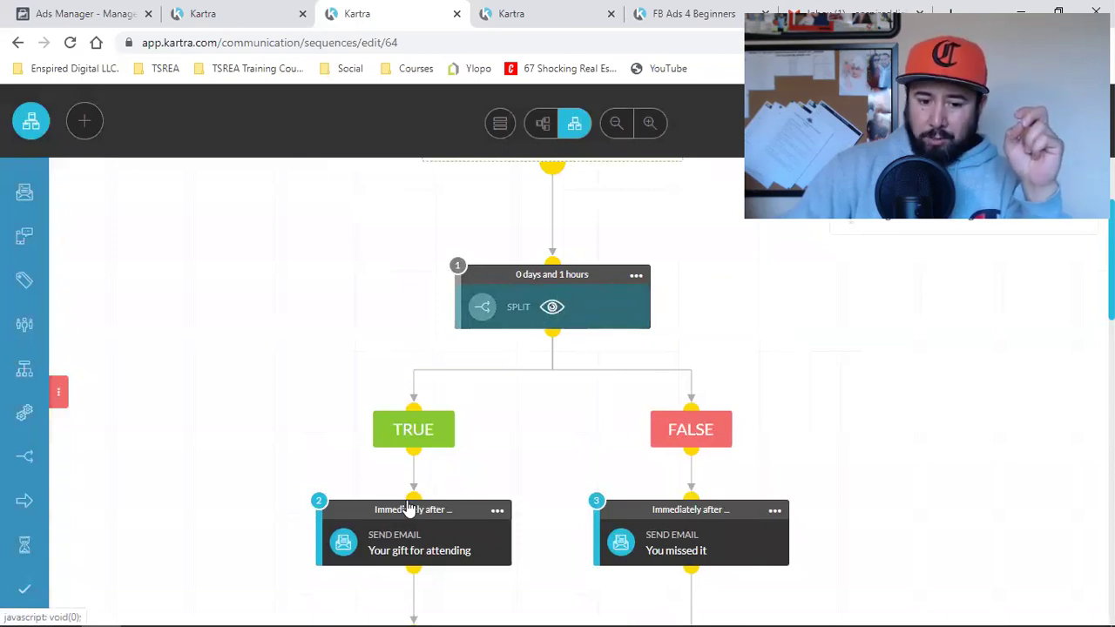
pyautogui.click(581, 353)
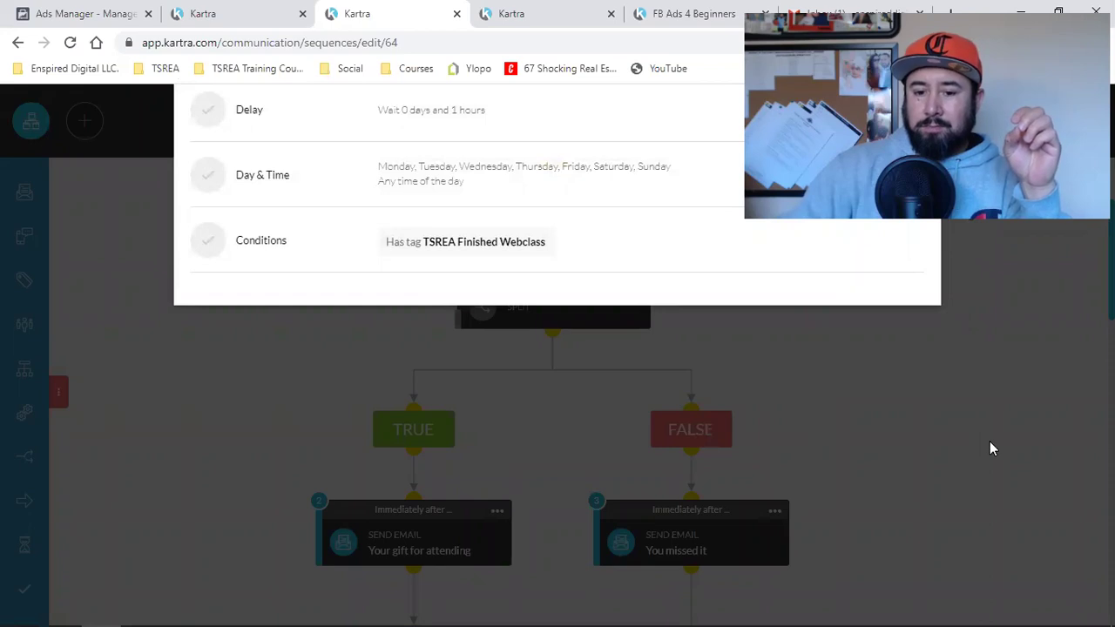
pyautogui.scroll(2, 939, 443)
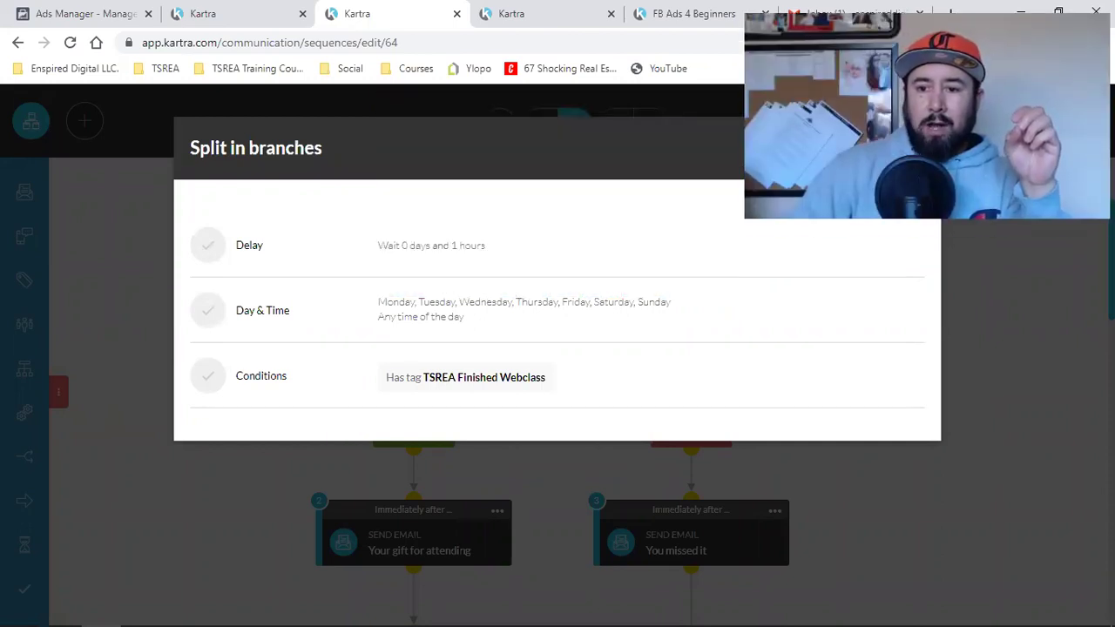
pyautogui.press('Escape')
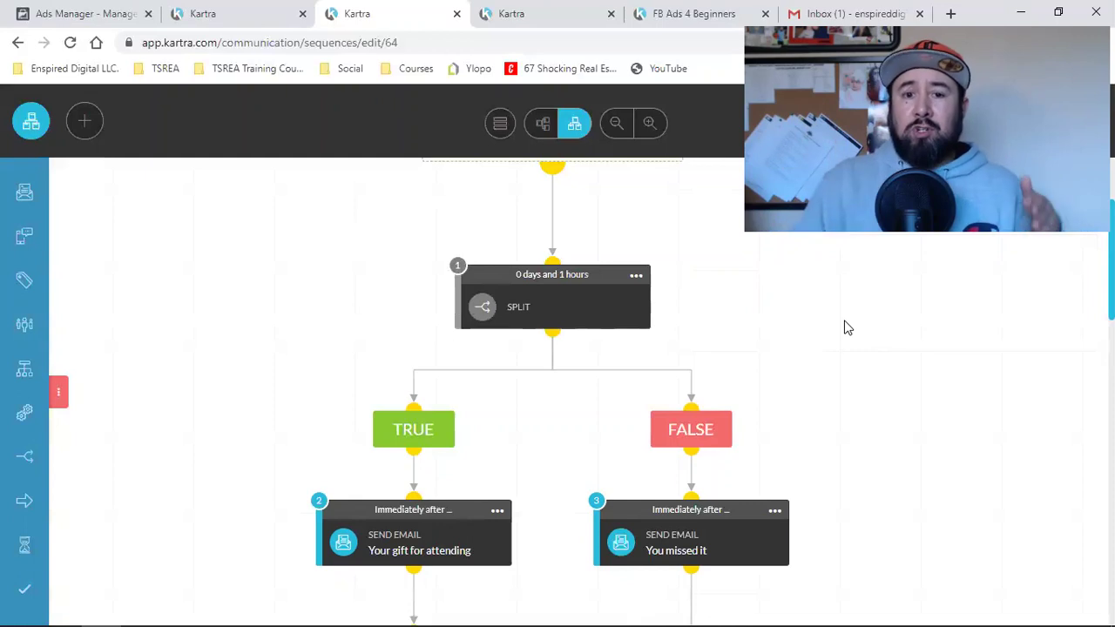
# Revisit the FB Ads 4 Beginners landing page and Kartra's Pages list, returning to the webclass sequence's TRUE and FALSE branches
pyautogui.click(704, 12)
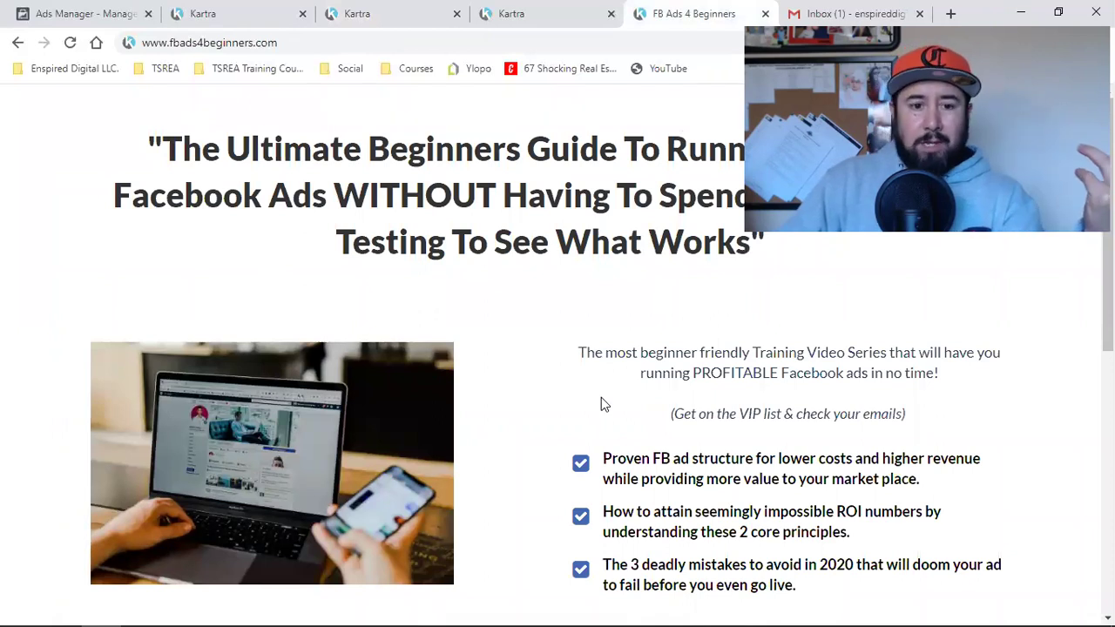
pyautogui.click(489, 11)
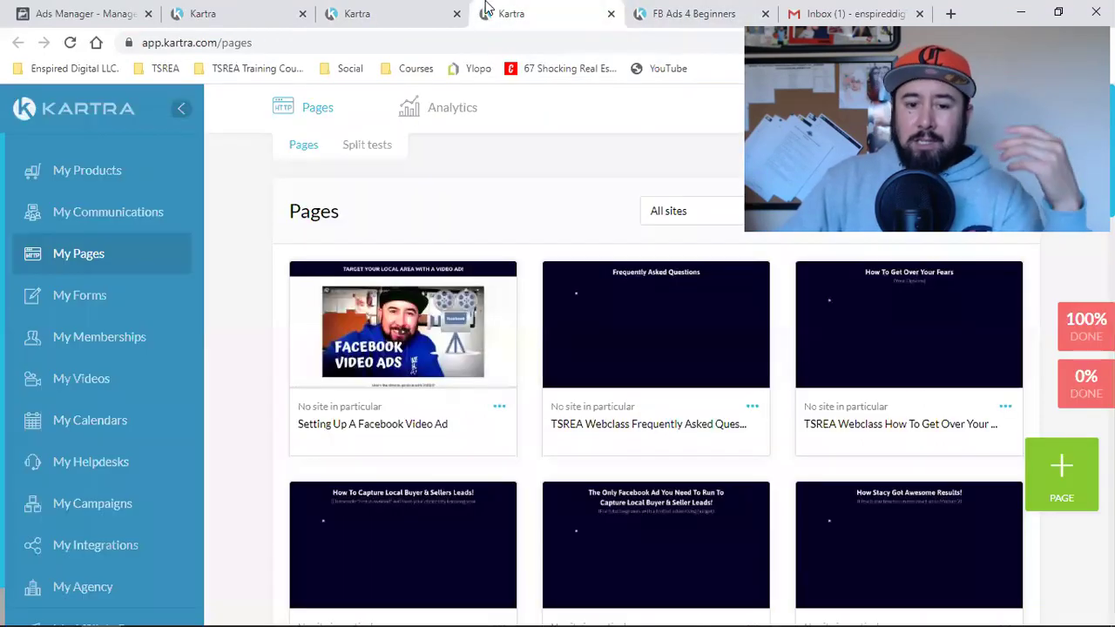
pyautogui.click(389, 9)
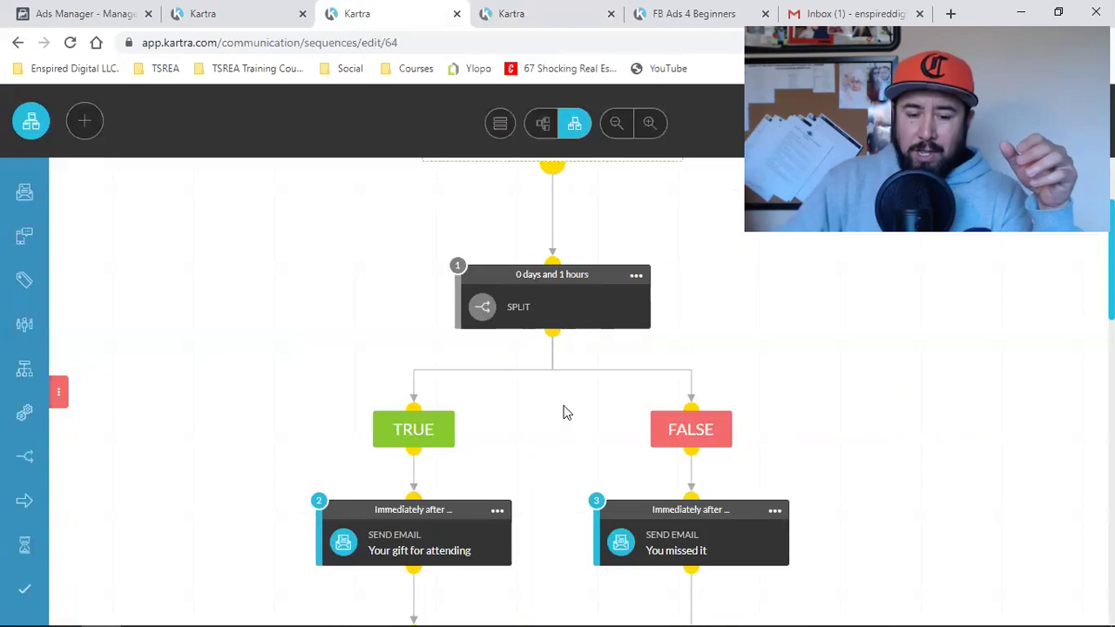
pyautogui.scroll(-1, 565, 411)
pyautogui.scroll(2, 565, 411)
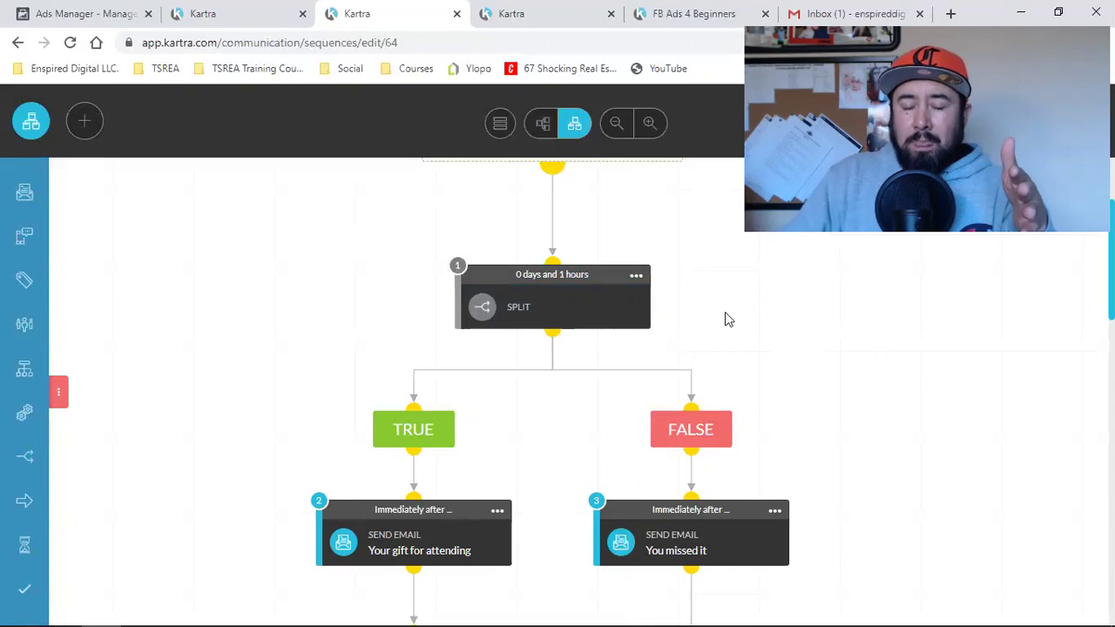
pyautogui.scroll(-2, 729, 320)
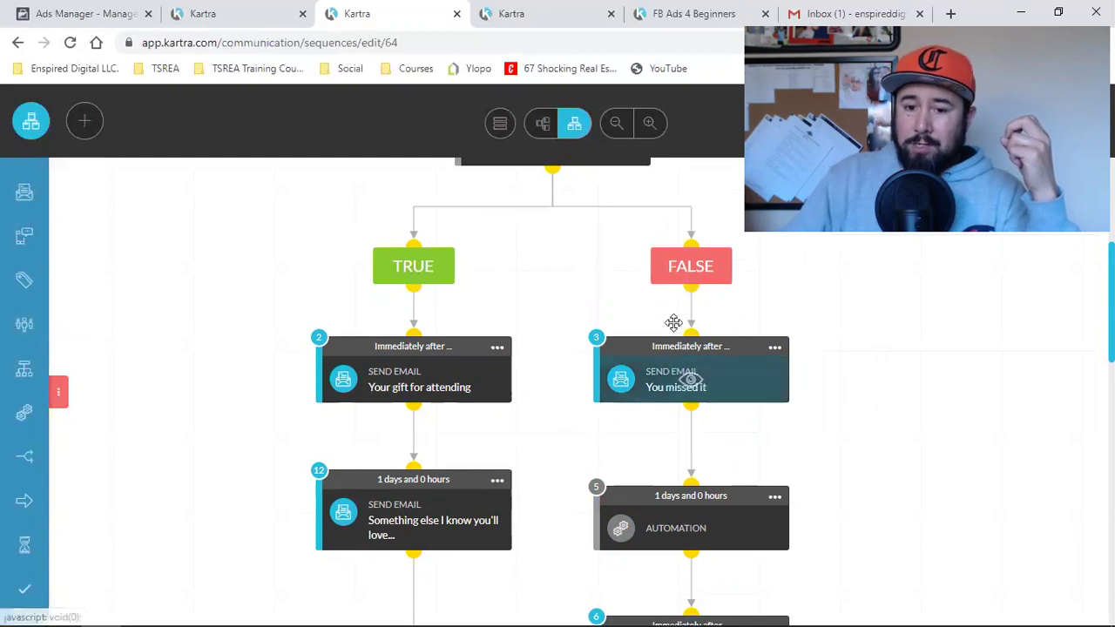
# Retrace the path from the starting rules through the split to the "You missed it" email on the FALSE branch
pyautogui.scroll(2, 675, 401)
pyautogui.scroll(3, 675, 402)
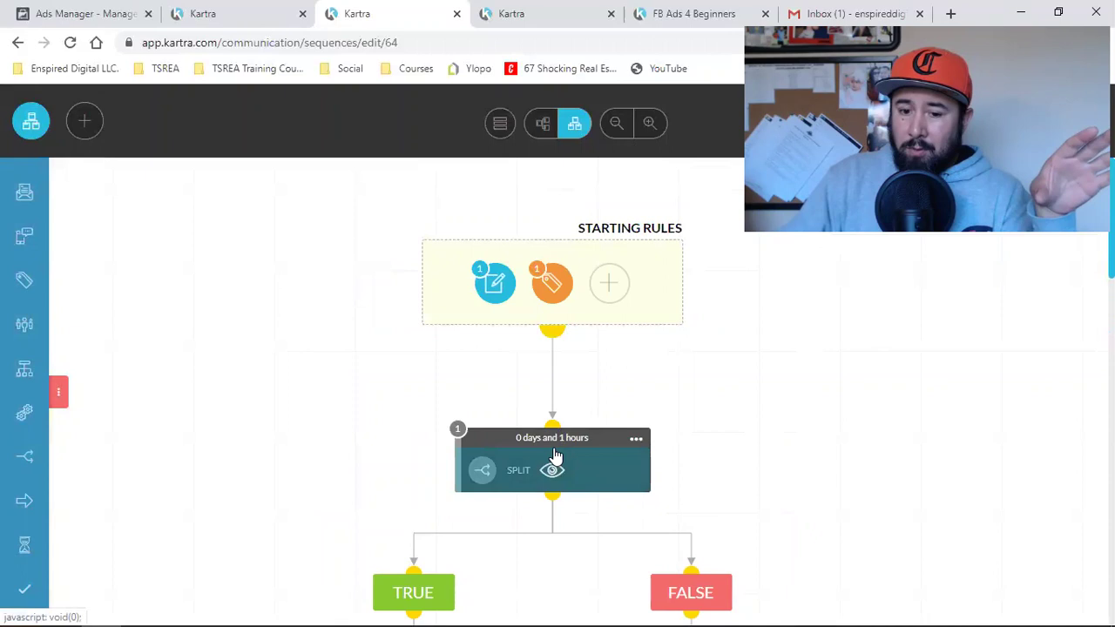
pyautogui.scroll(-5, 556, 457)
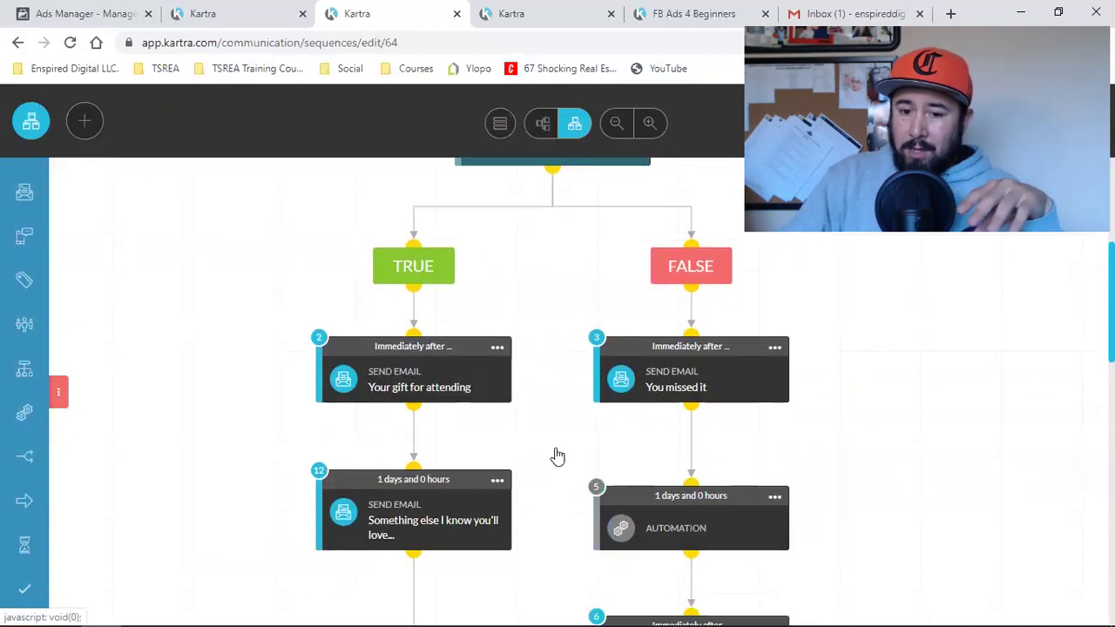
pyautogui.click(775, 346)
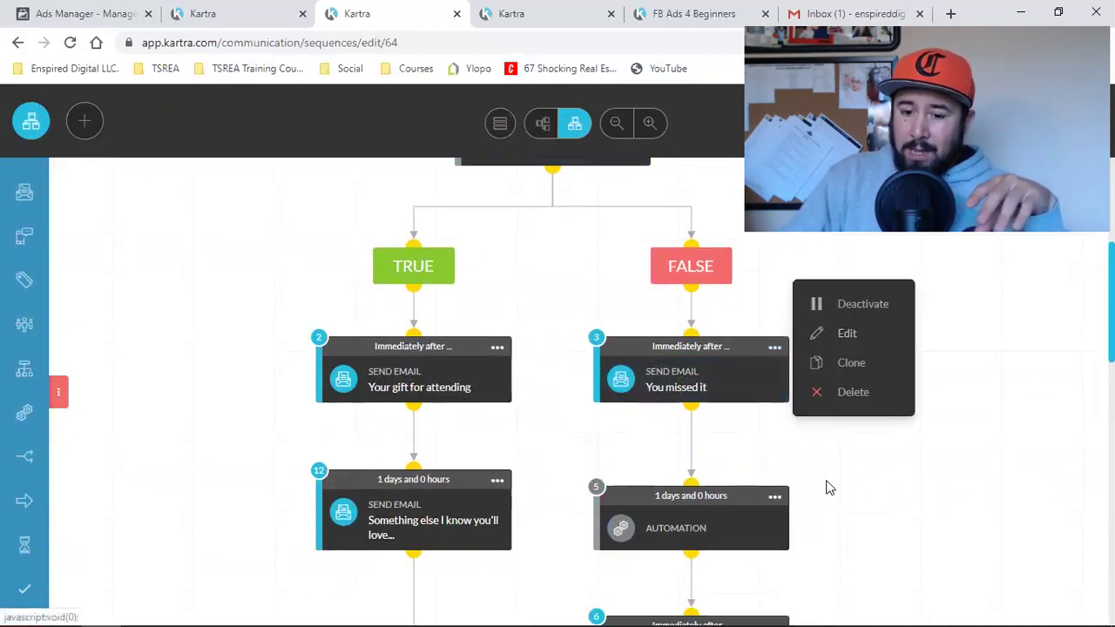
pyautogui.click(775, 496)
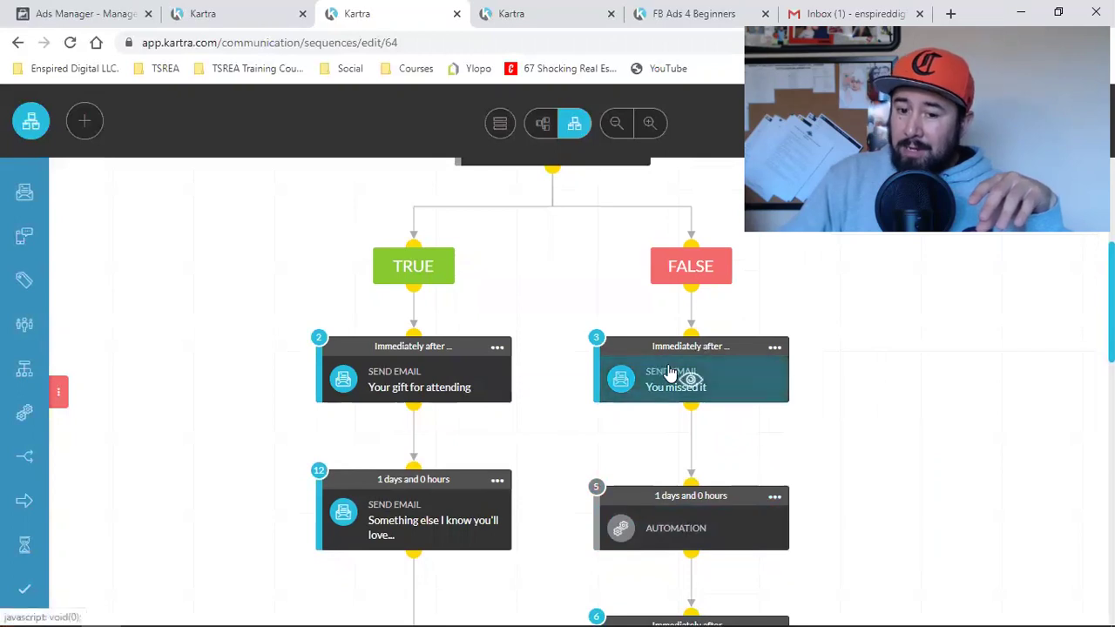
pyautogui.scroll(5, 662, 362)
pyautogui.scroll(-5, 590, 457)
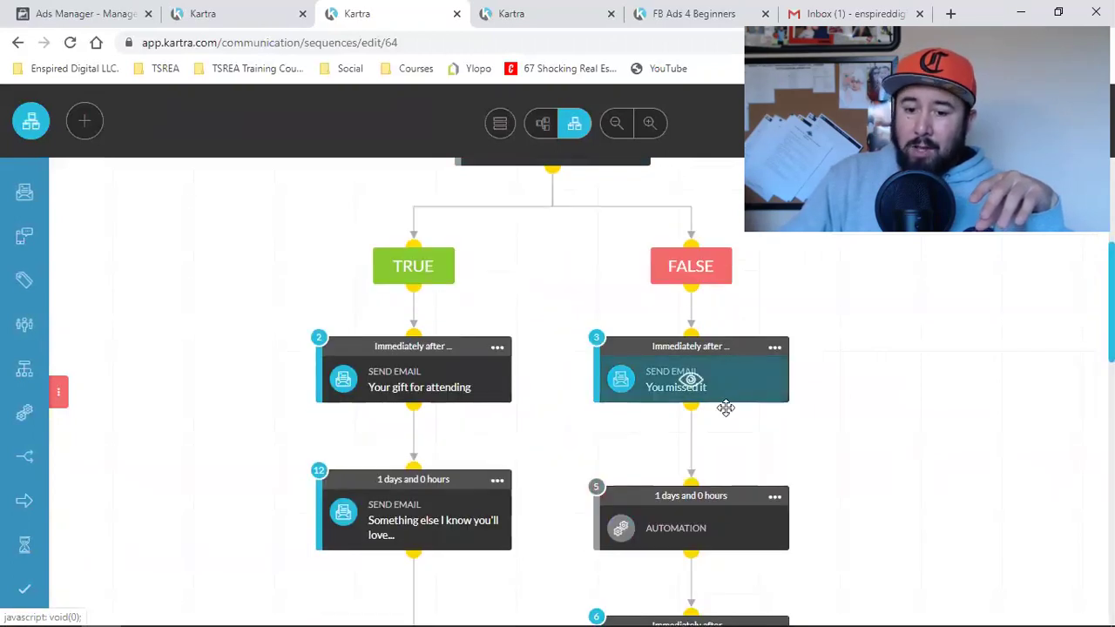
# Review the automation after the "You missed it" email on the FALSE branch, highlight its lead tag condition, and close it
pyautogui.click(774, 496)
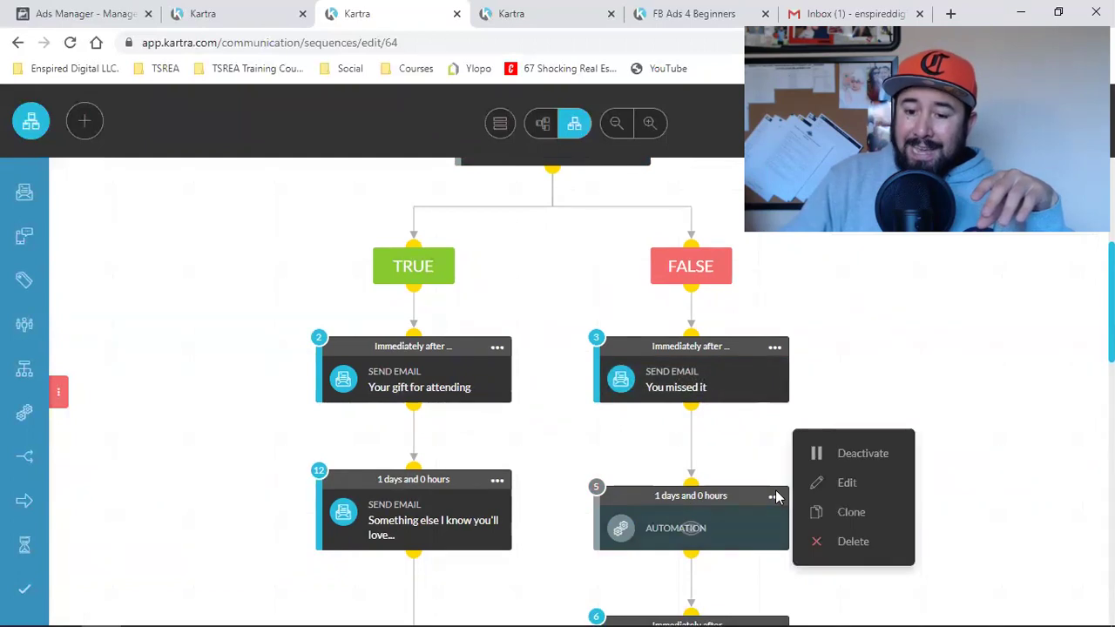
pyautogui.click(825, 454)
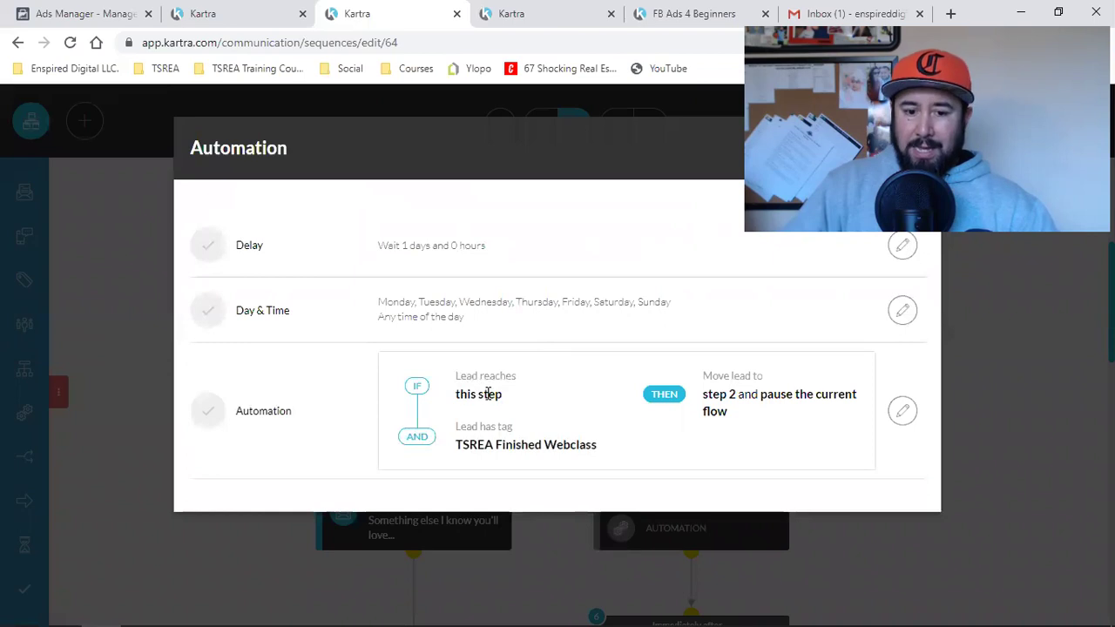
pyautogui.tripleClick(510, 445)
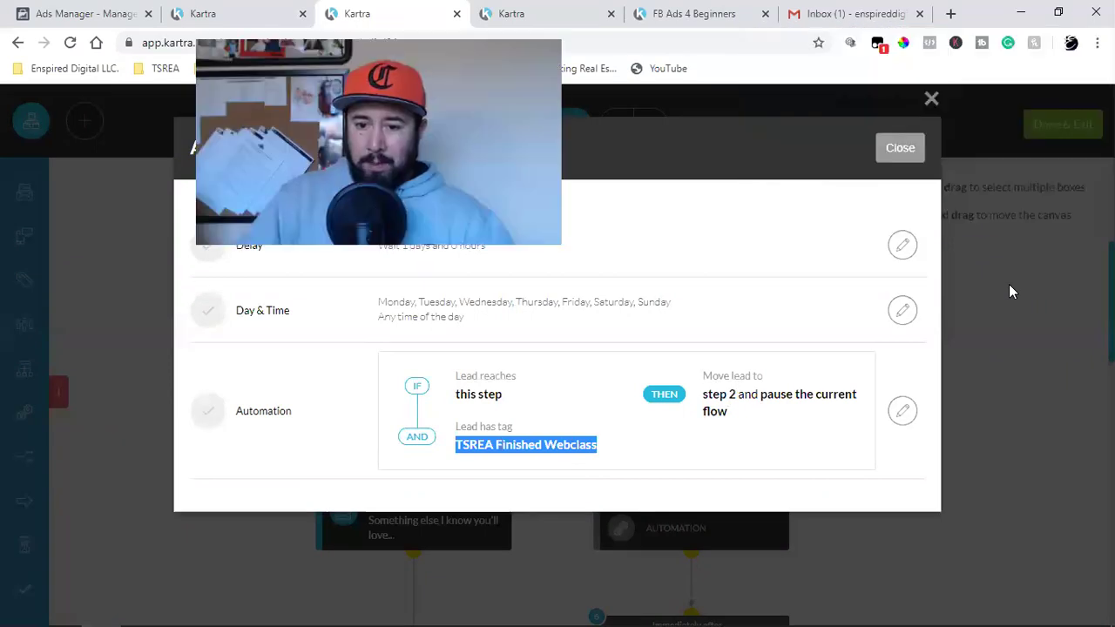
pyautogui.click(897, 149)
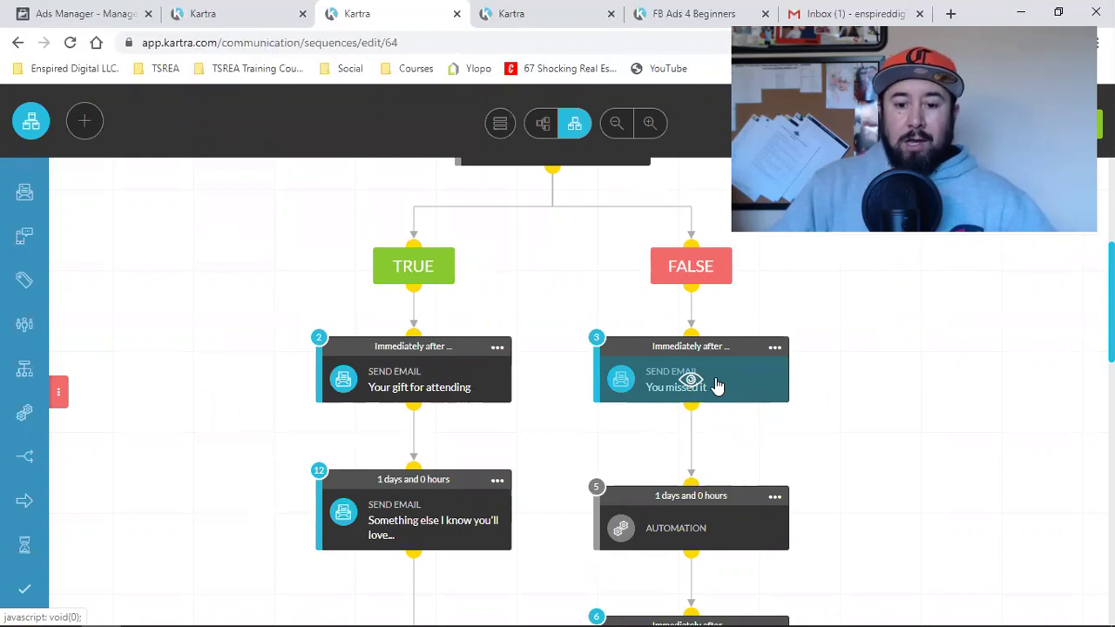
# Review the automation before COMPLETE on the TRUE branch, highlight the list it subscribes leads to, and close it
pyautogui.scroll(-2, 716, 386)
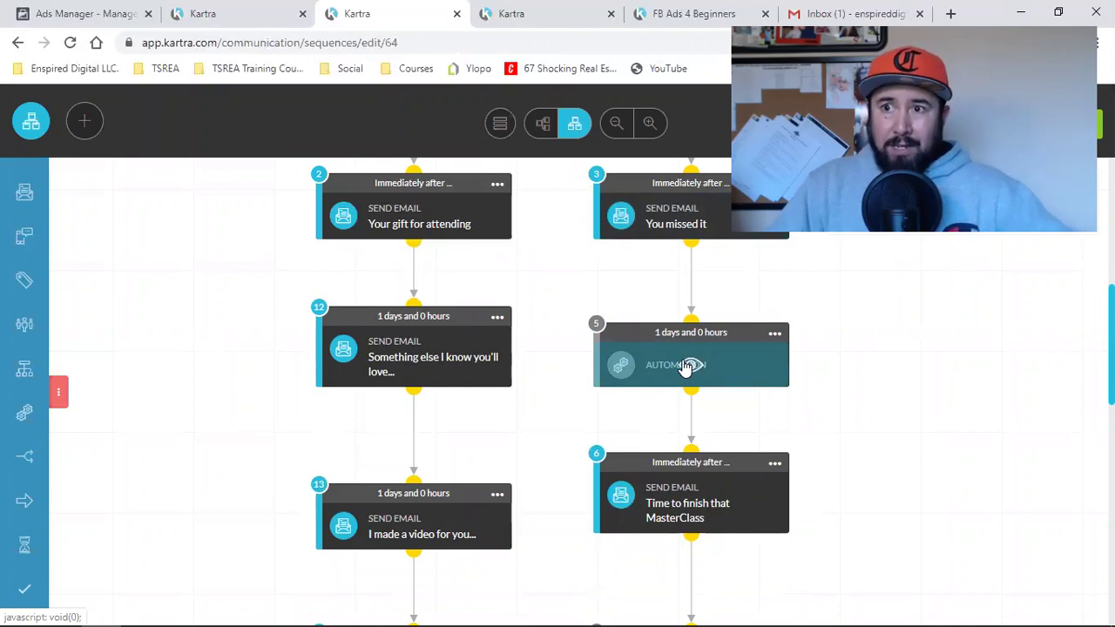
pyautogui.scroll(2, 686, 367)
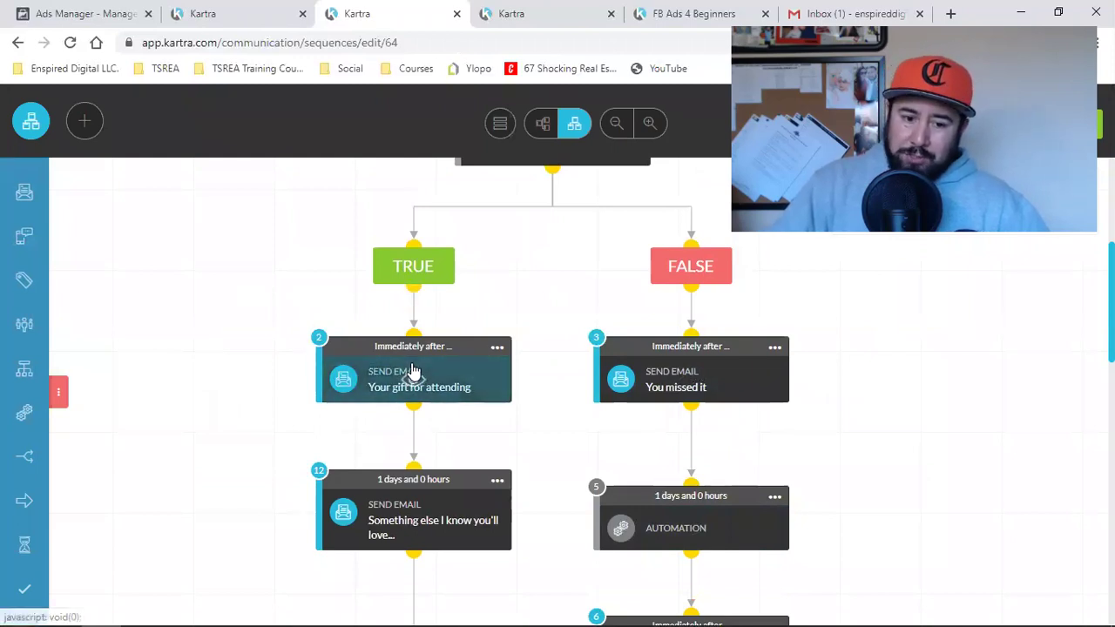
pyautogui.scroll(-5, 414, 370)
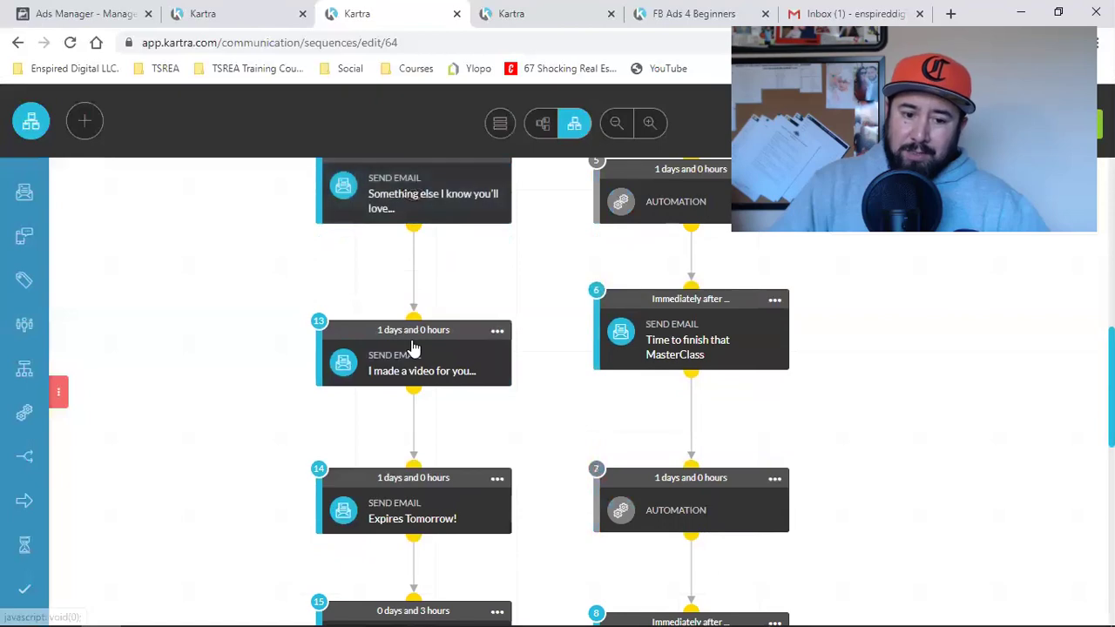
pyautogui.scroll(-2, 410, 391)
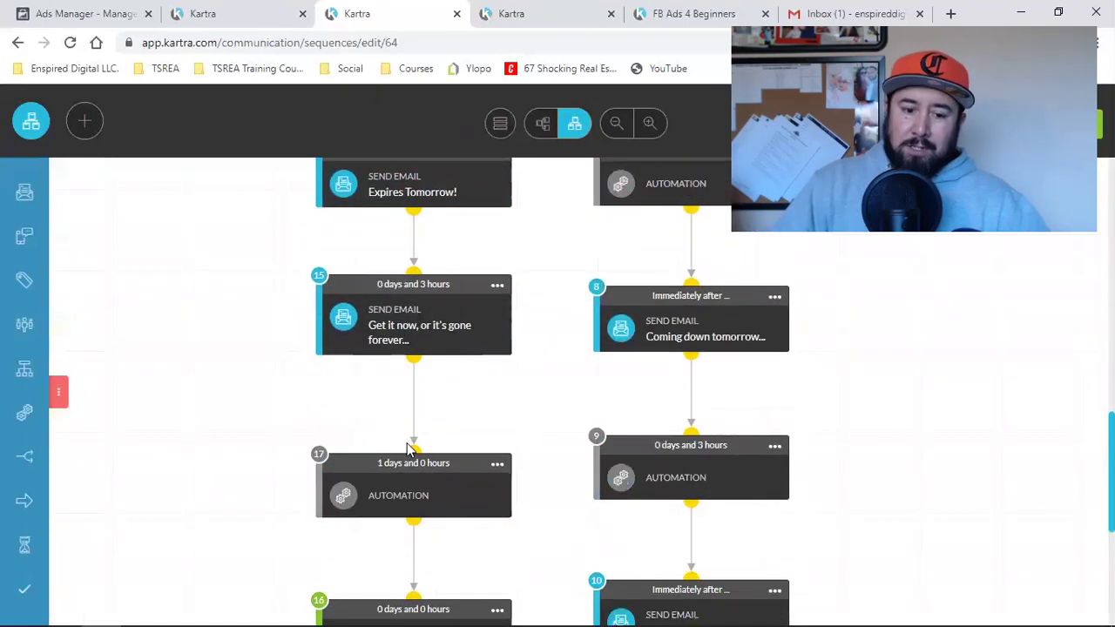
pyautogui.scroll(-2, 424, 392)
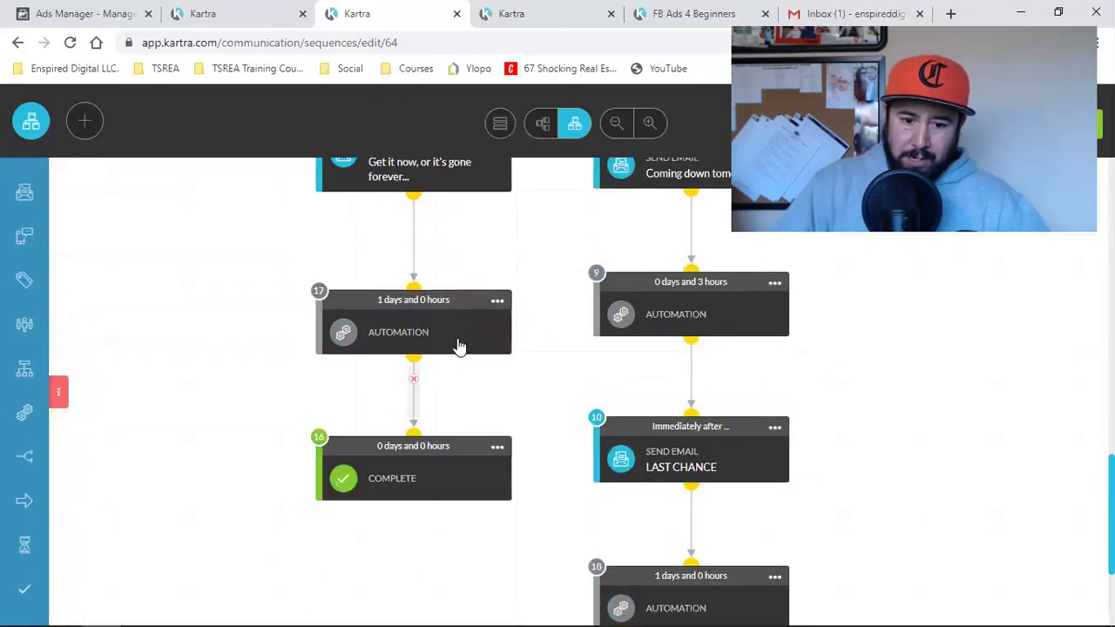
pyautogui.click(495, 301)
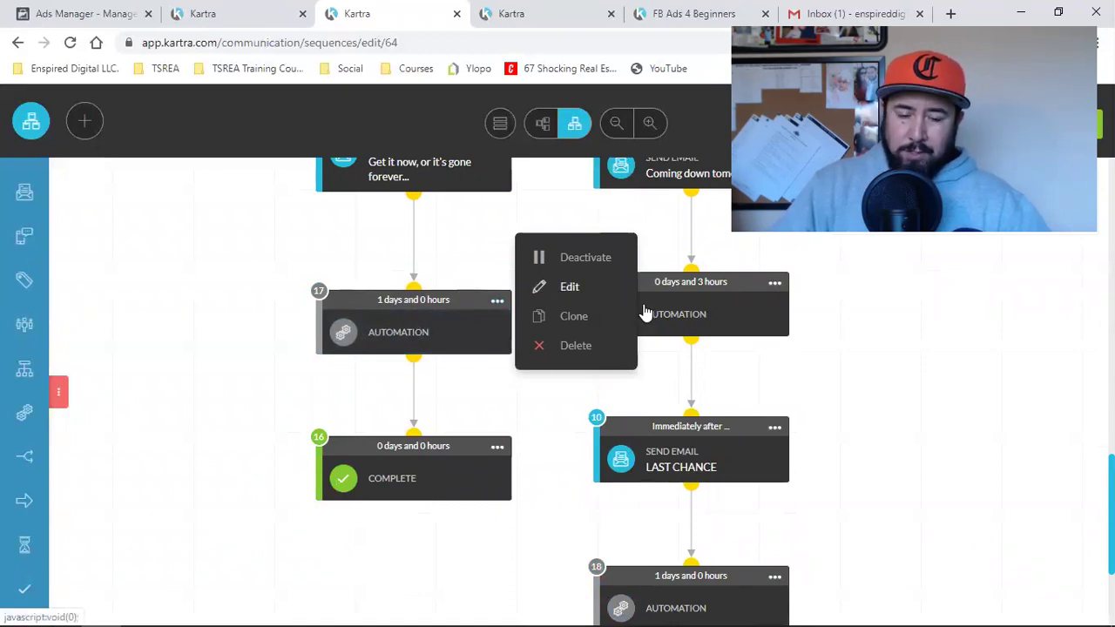
pyautogui.click(409, 281)
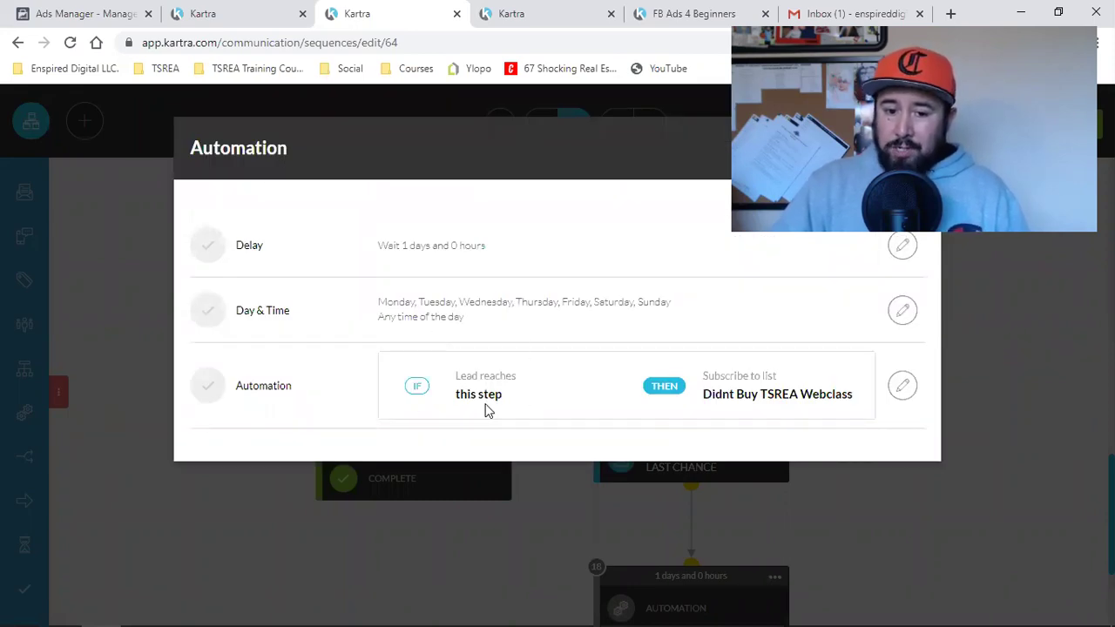
pyautogui.tripleClick(754, 396)
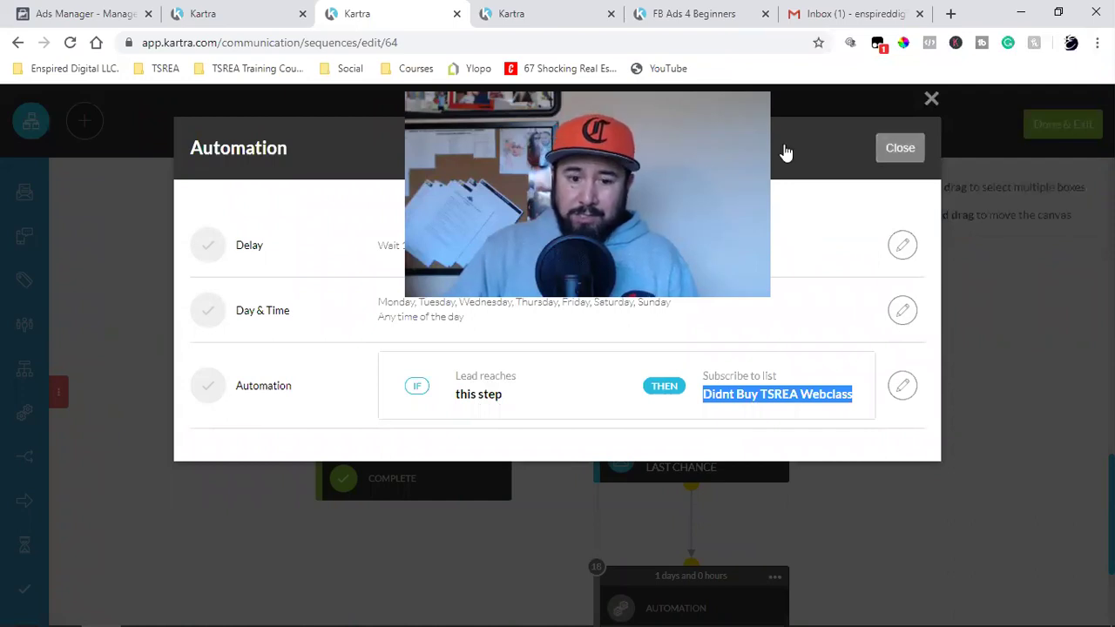
pyautogui.click(901, 147)
# Follow the TRUE branch emails from "Your gift for attending" through "Get it now, or it's gone forever..." to the branch's COMPLETE step
pyautogui.scroll(5, 427, 332)
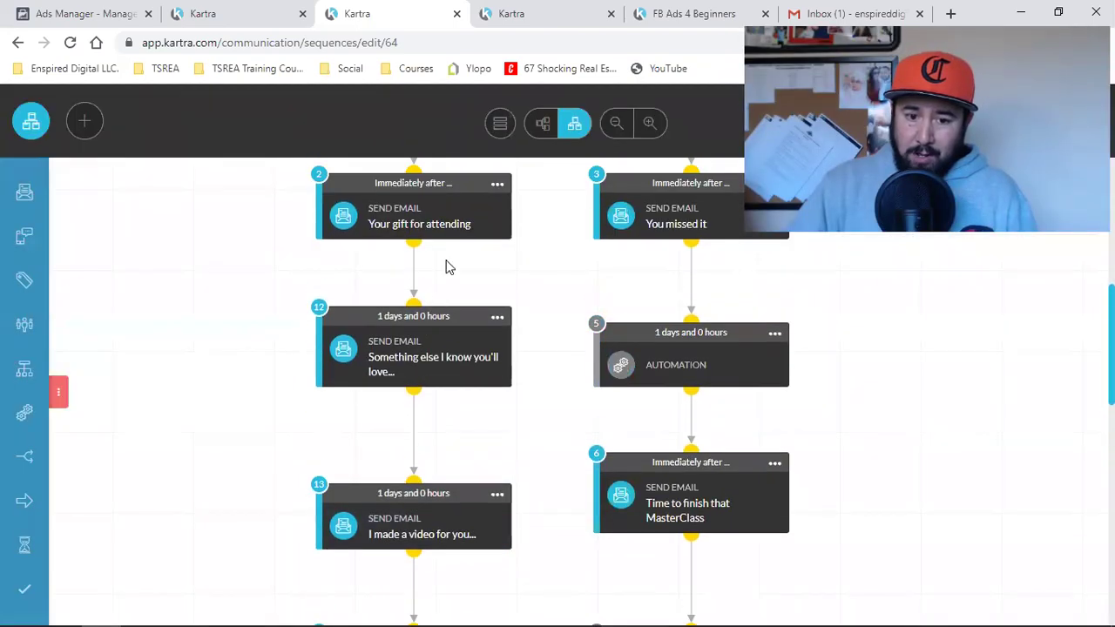
pyautogui.scroll(4, 440, 288)
pyautogui.scroll(-4, 436, 314)
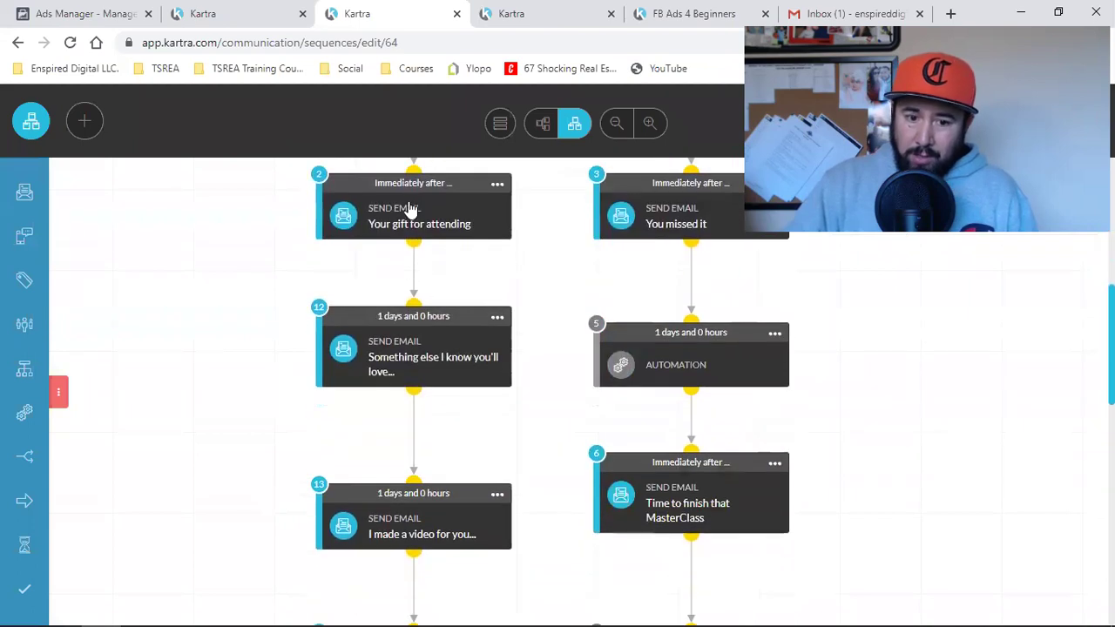
pyautogui.scroll(-2, 430, 209)
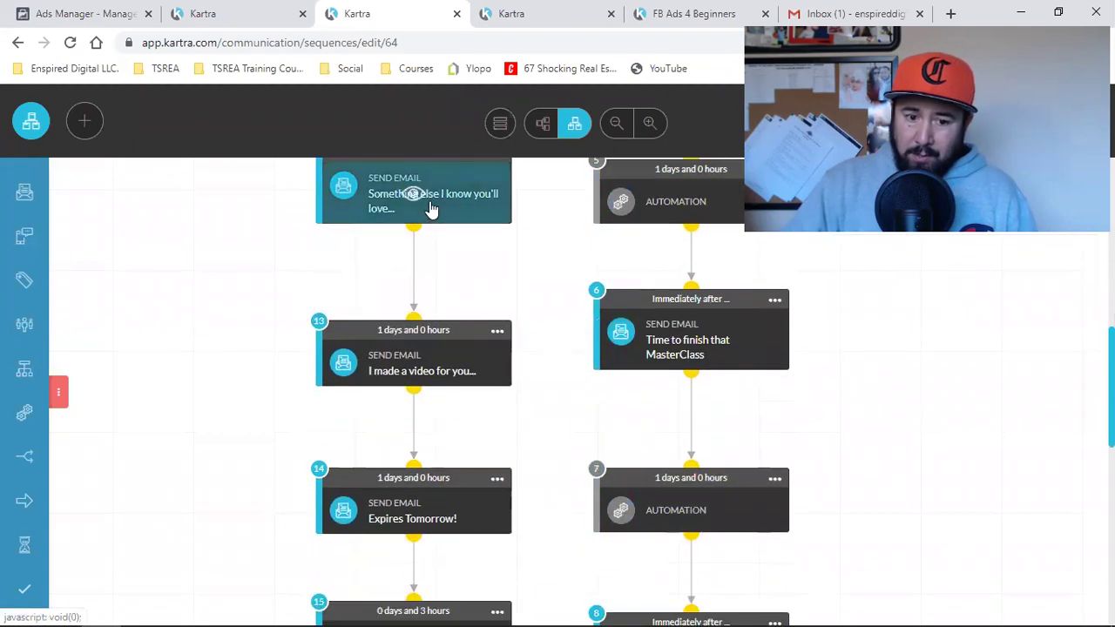
pyautogui.scroll(-2, 408, 335)
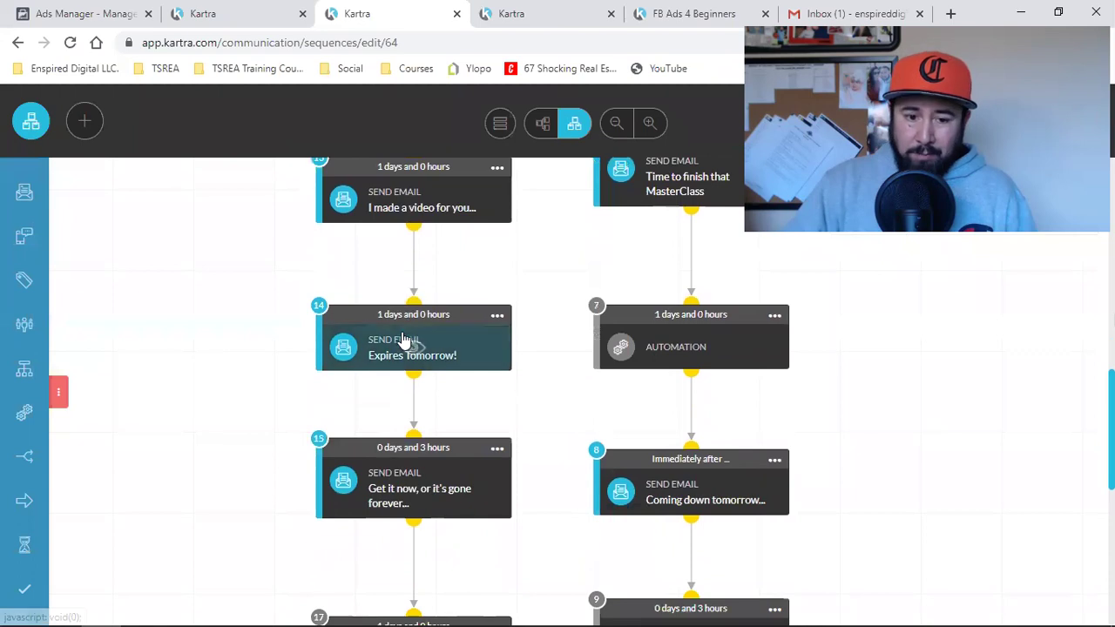
pyautogui.scroll(-2, 414, 339)
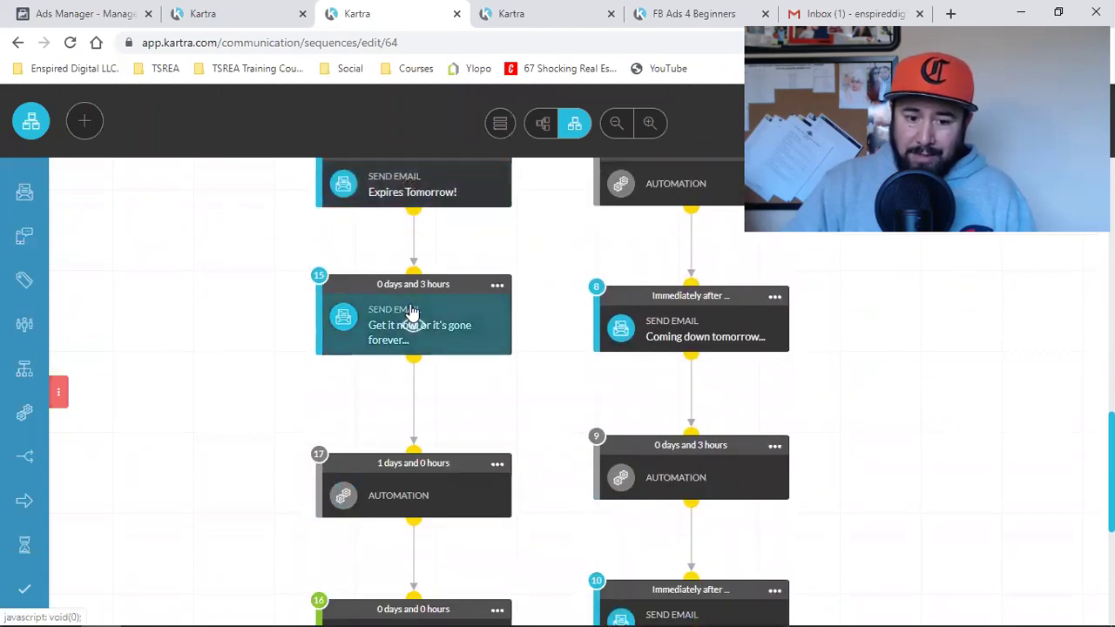
pyautogui.scroll(-2, 412, 313)
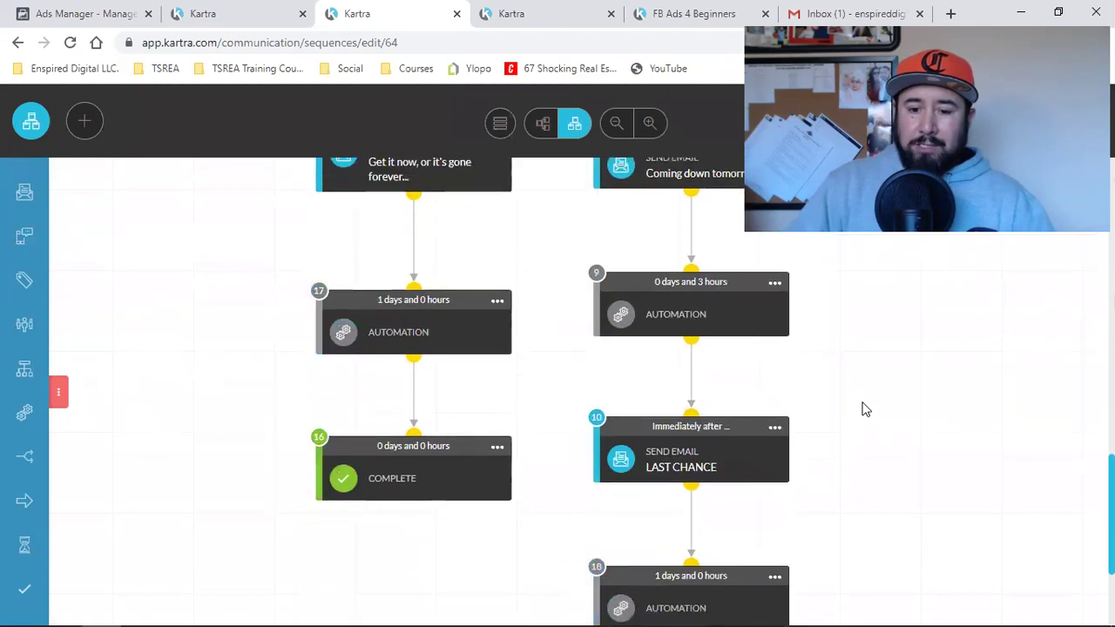
# Review the automation after the "LAST CHANCE" email on the FALSE branch, highlight its subscription list, and close it
pyautogui.scroll(6, 784, 392)
pyautogui.scroll(-6, 784, 392)
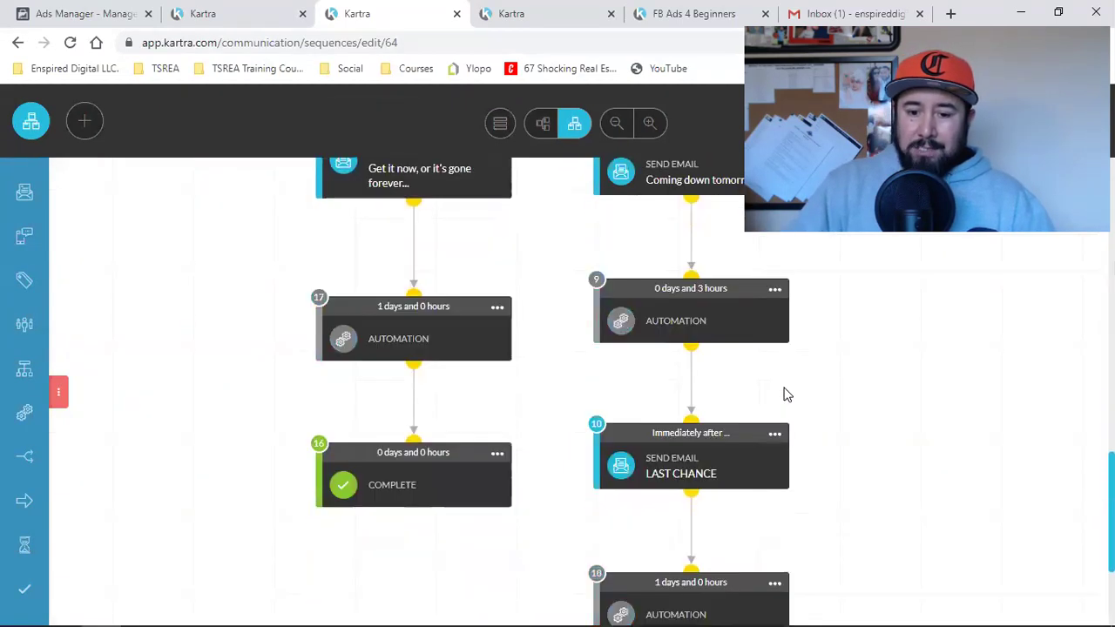
pyautogui.scroll(-2, 787, 395)
pyautogui.click(775, 381)
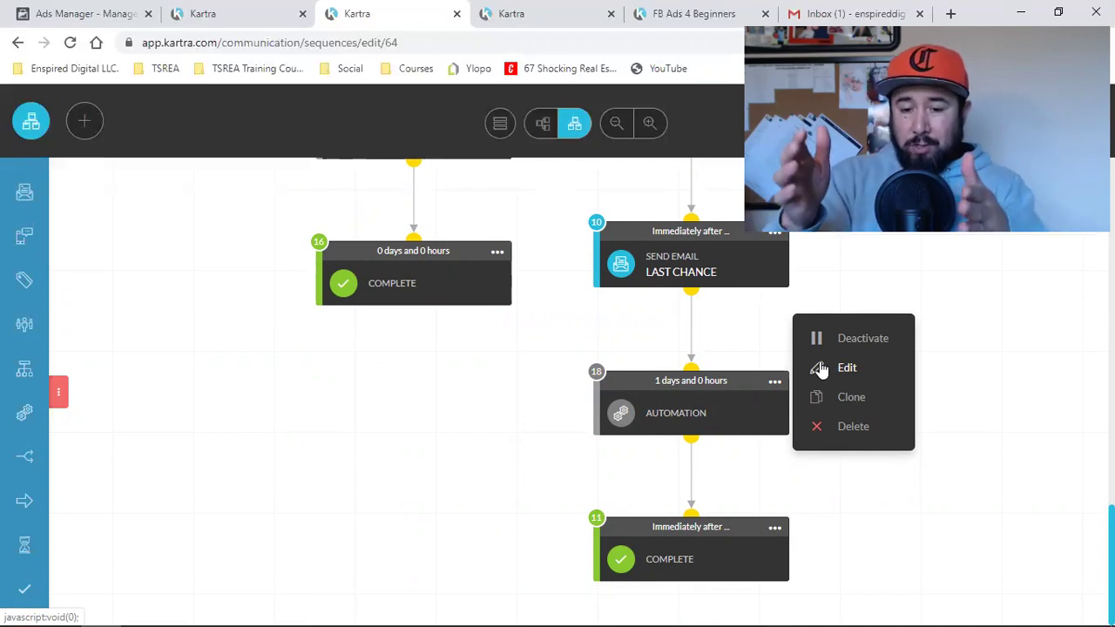
pyautogui.click(820, 369)
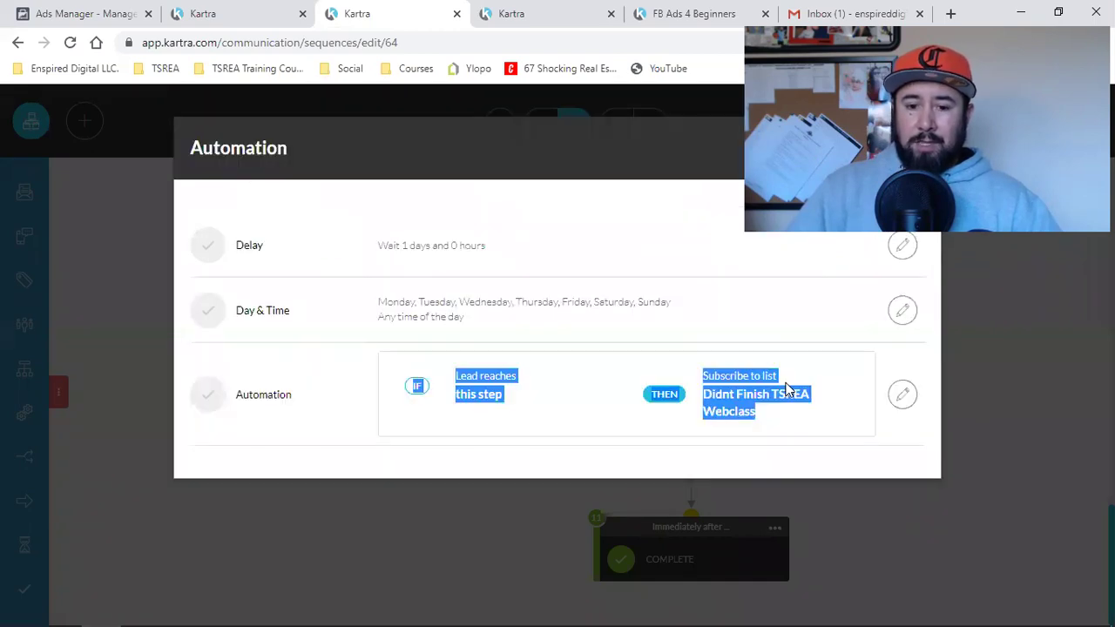
pyautogui.click(698, 313)
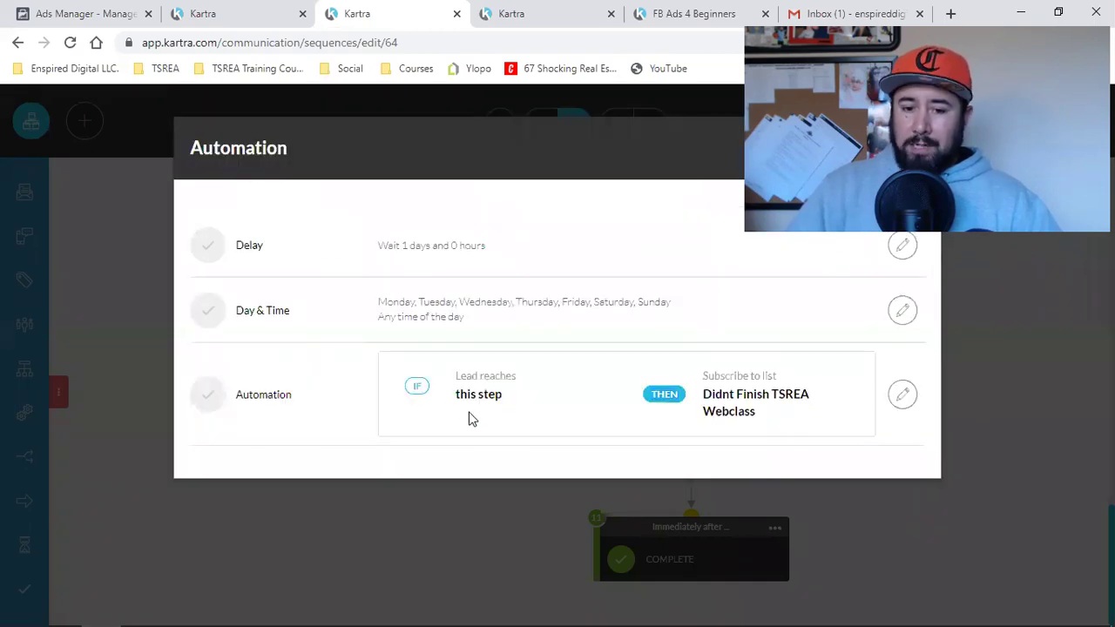
pyautogui.tripleClick(750, 398)
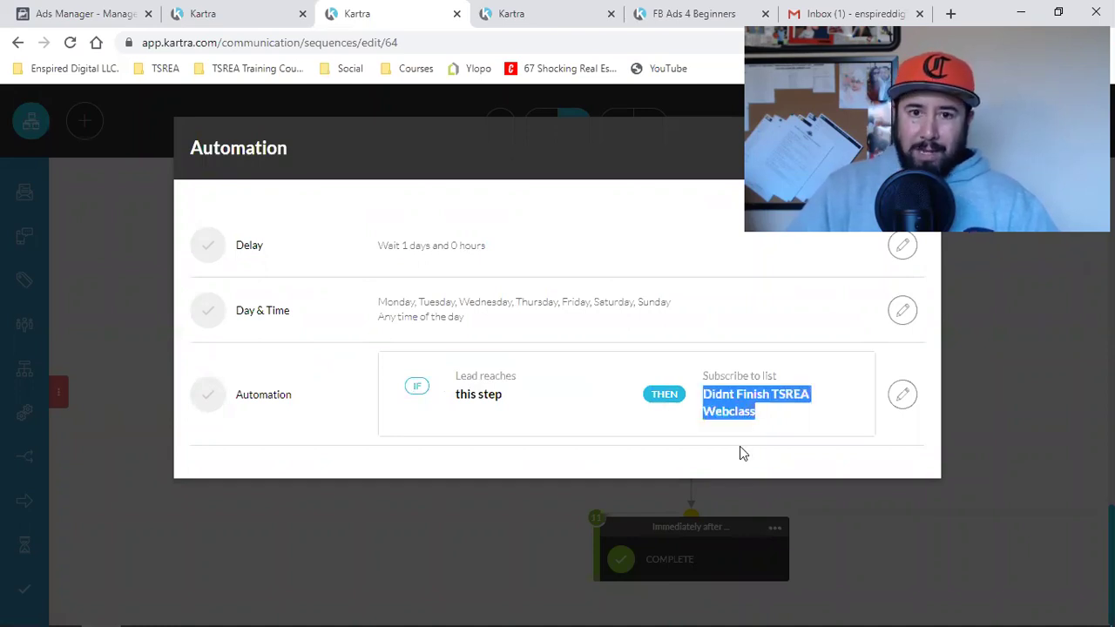
pyautogui.click(1023, 368)
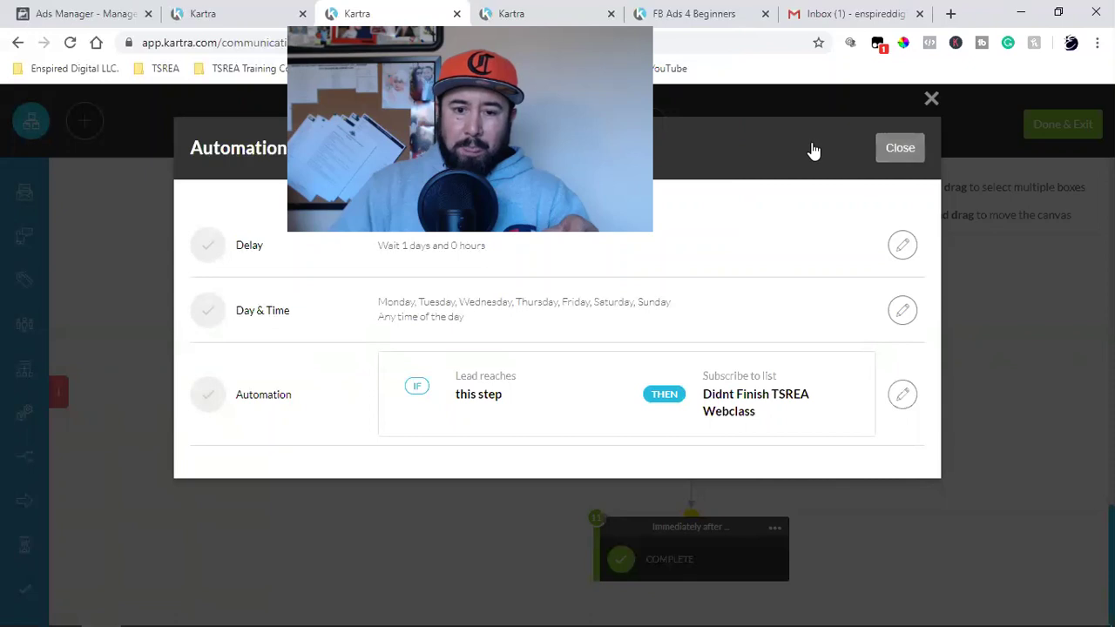
pyautogui.press('Escape')
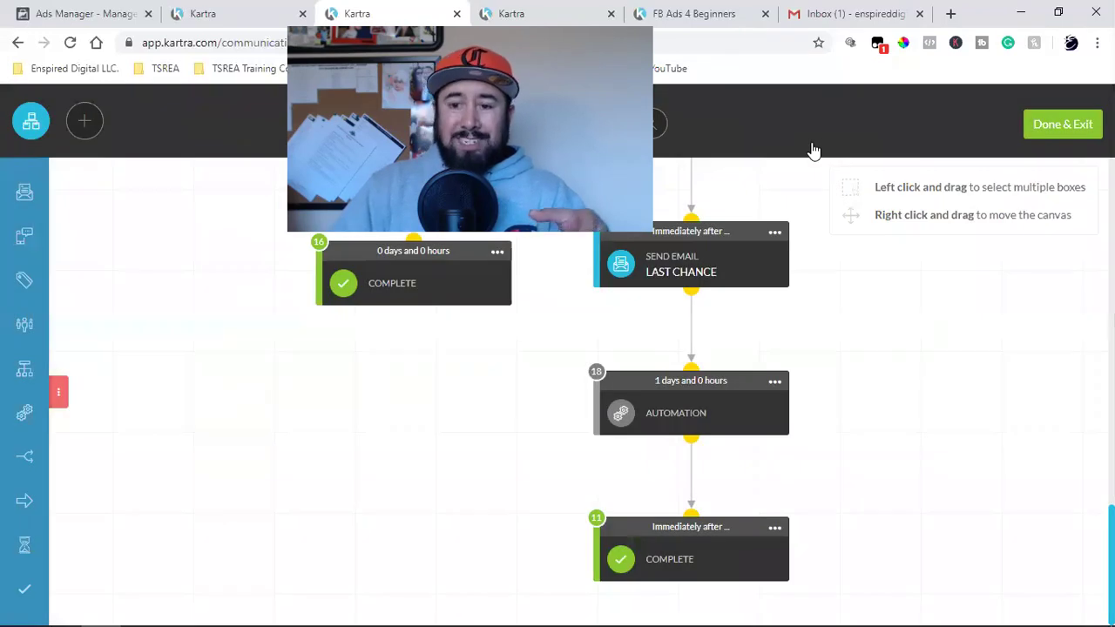
# Recheck which list the TRUE branch's final automation subscribes leads to, close it, and return to the FB Ads 4 Beginners landing page
pyautogui.scroll(2, 338, 345)
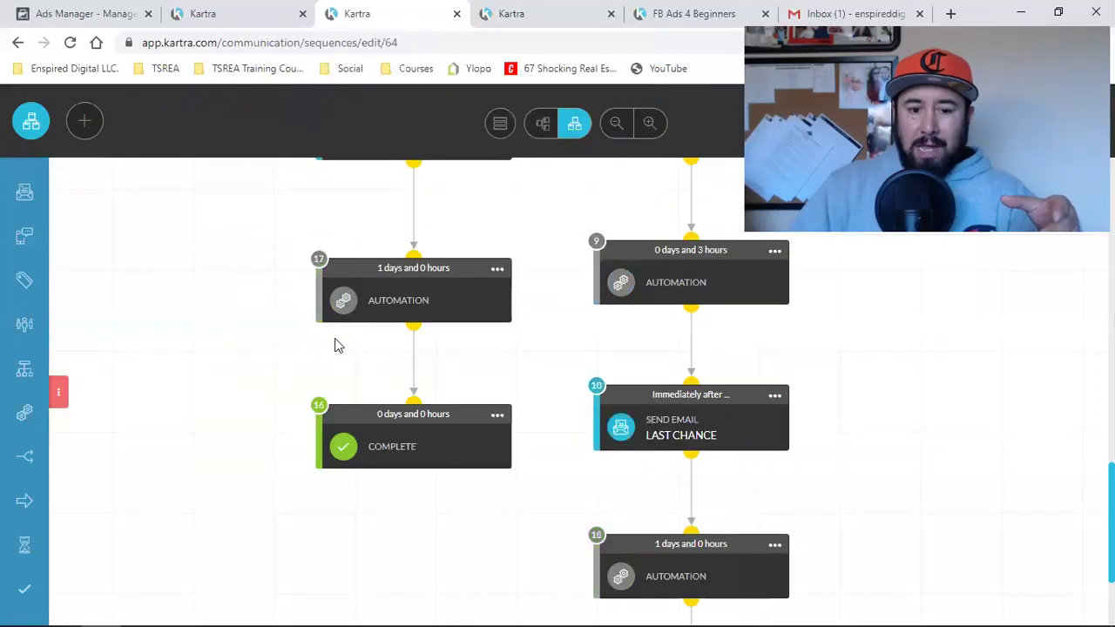
pyautogui.click(498, 269)
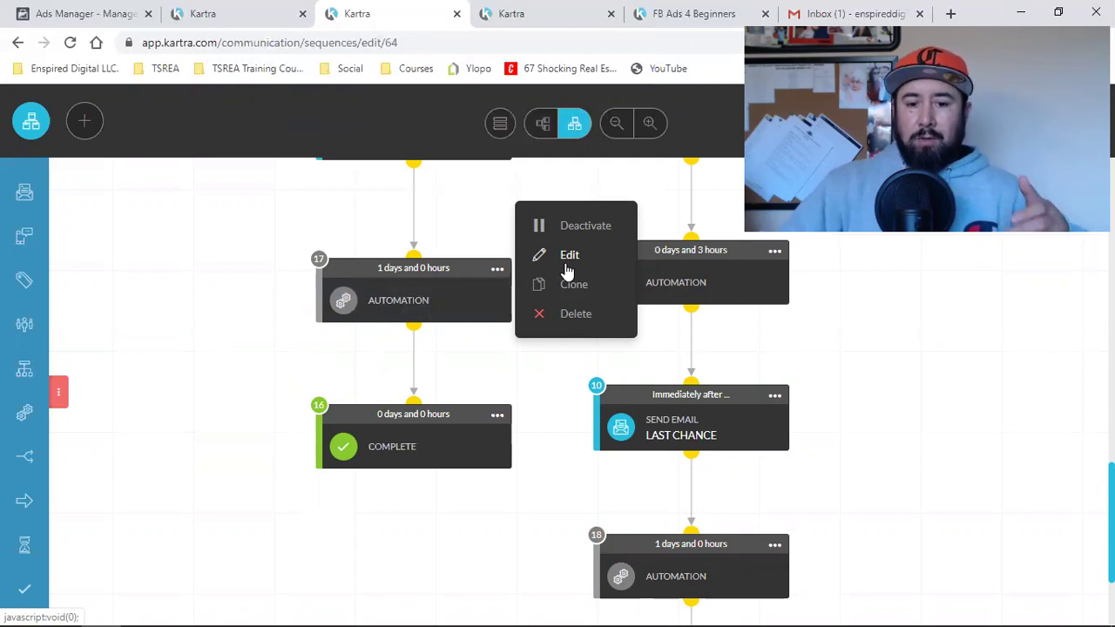
pyautogui.click(567, 258)
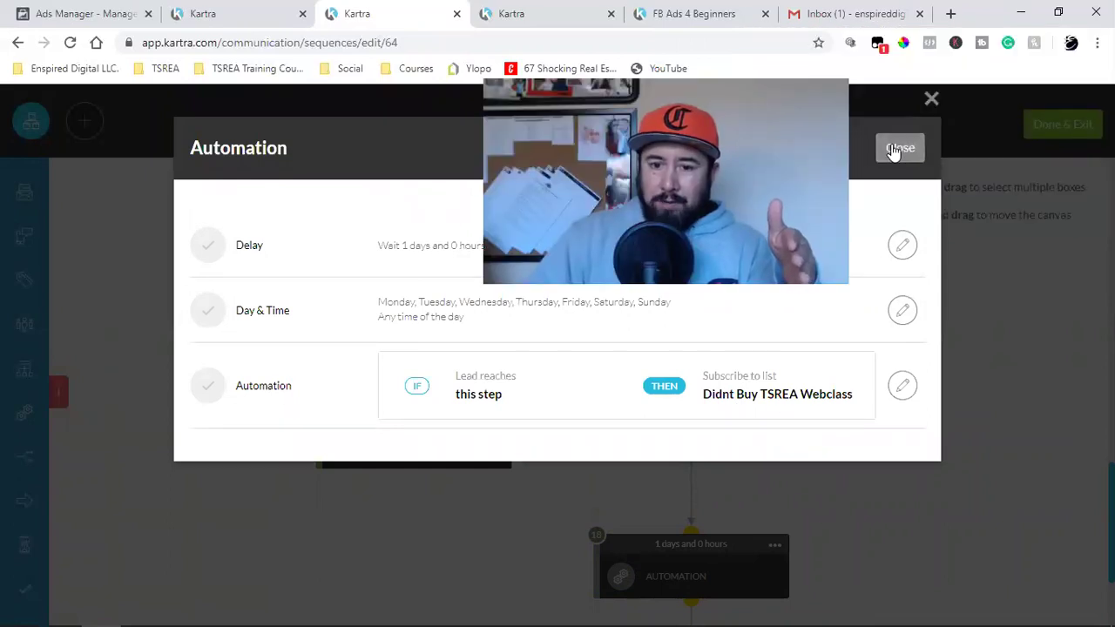
pyautogui.click(895, 149)
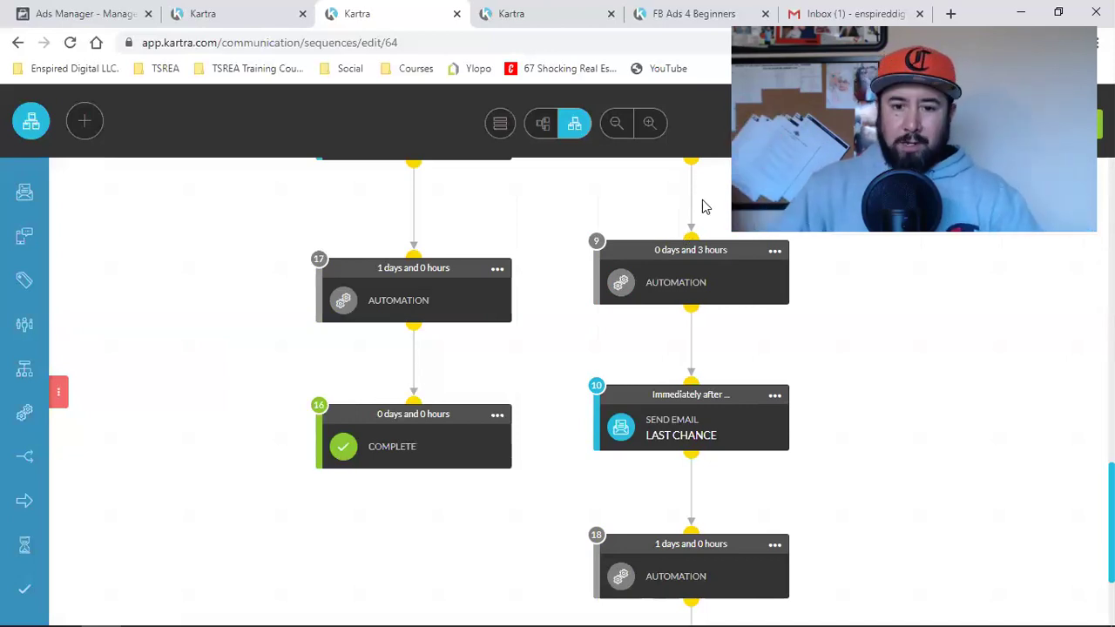
pyautogui.click(693, 13)
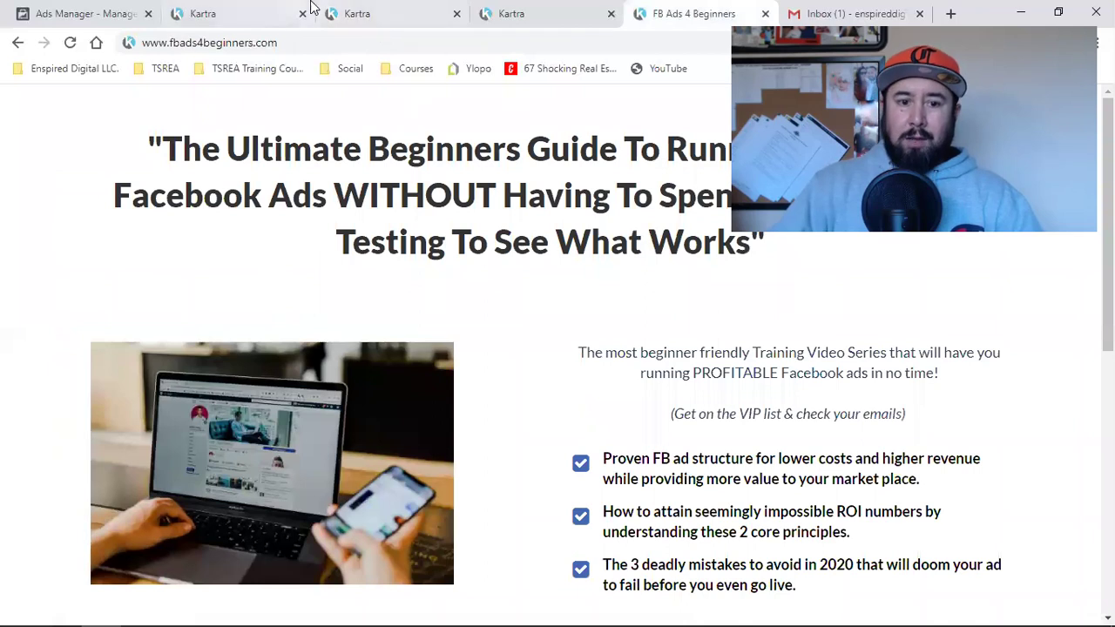
# Return to the email sequence and examine its starting rules and the SPLIT step leading to the TRUE and FALSE branches
pyautogui.click(362, 7)
pyautogui.scroll(10, 549, 430)
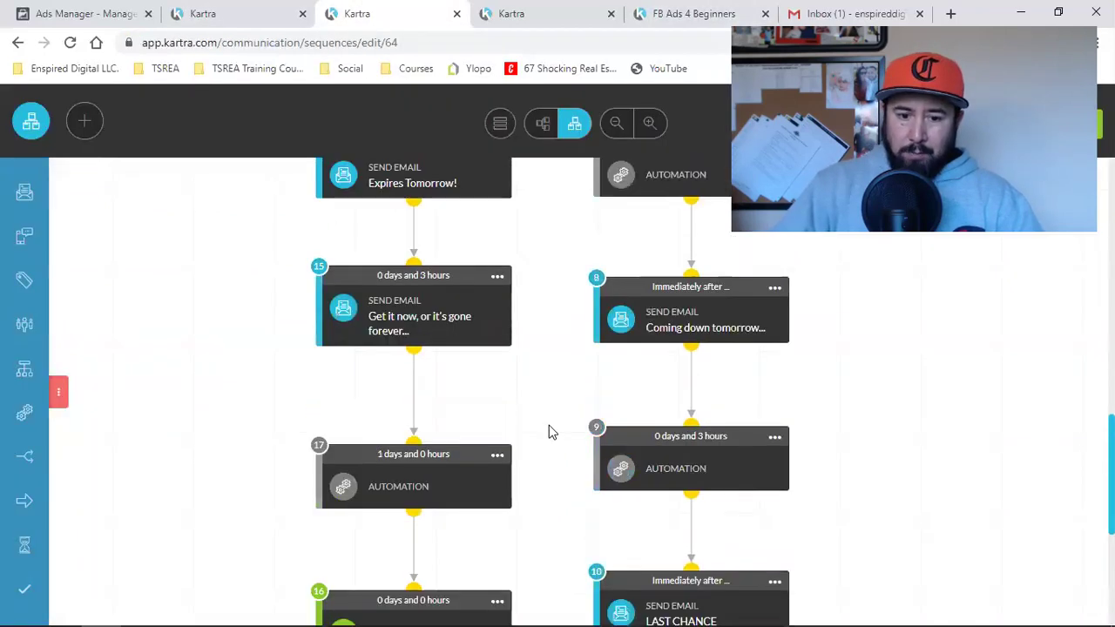
pyautogui.scroll(-8, 528, 244)
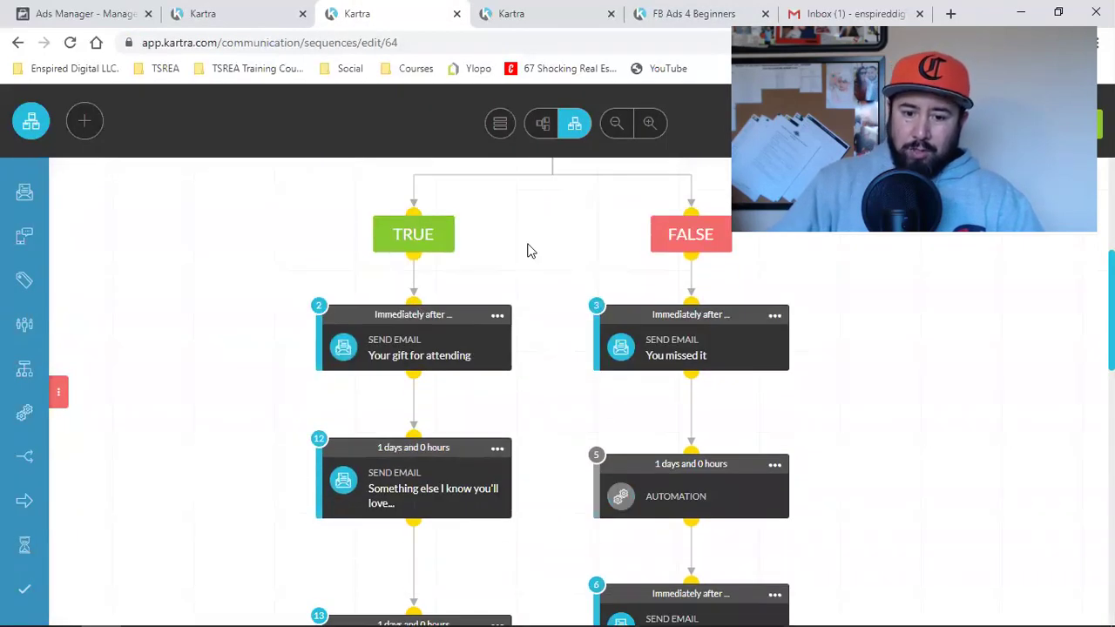
pyautogui.scroll(8, 539, 283)
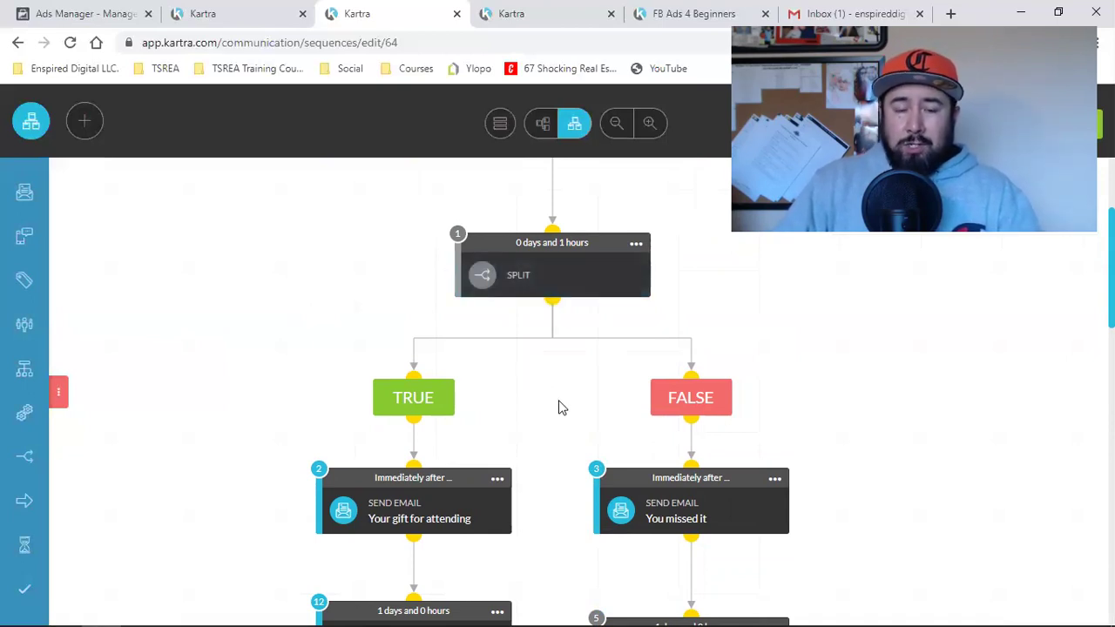
pyautogui.scroll(-2, 562, 406)
pyautogui.scroll(4, 562, 401)
pyautogui.scroll(-2, 468, 467)
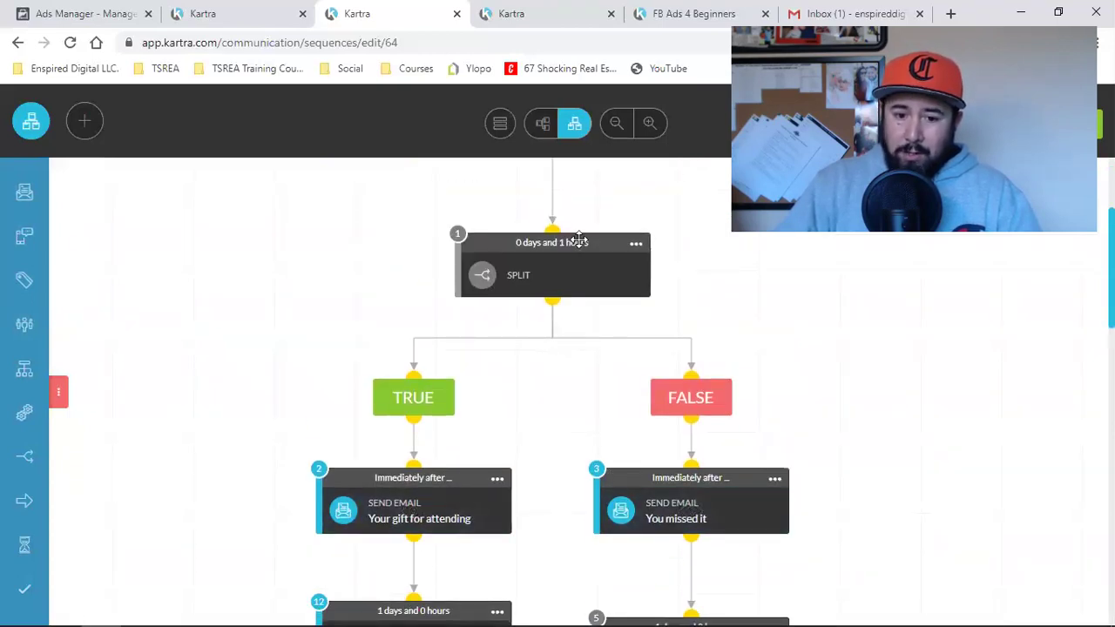
pyautogui.scroll(2, 518, 261)
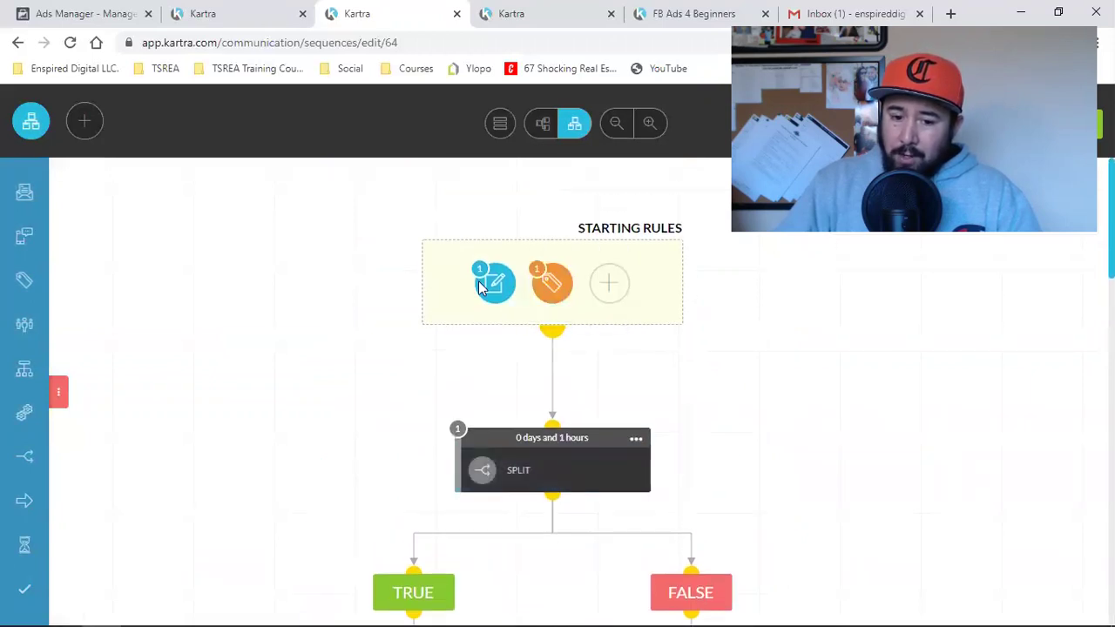
pyautogui.scroll(-2, 531, 289)
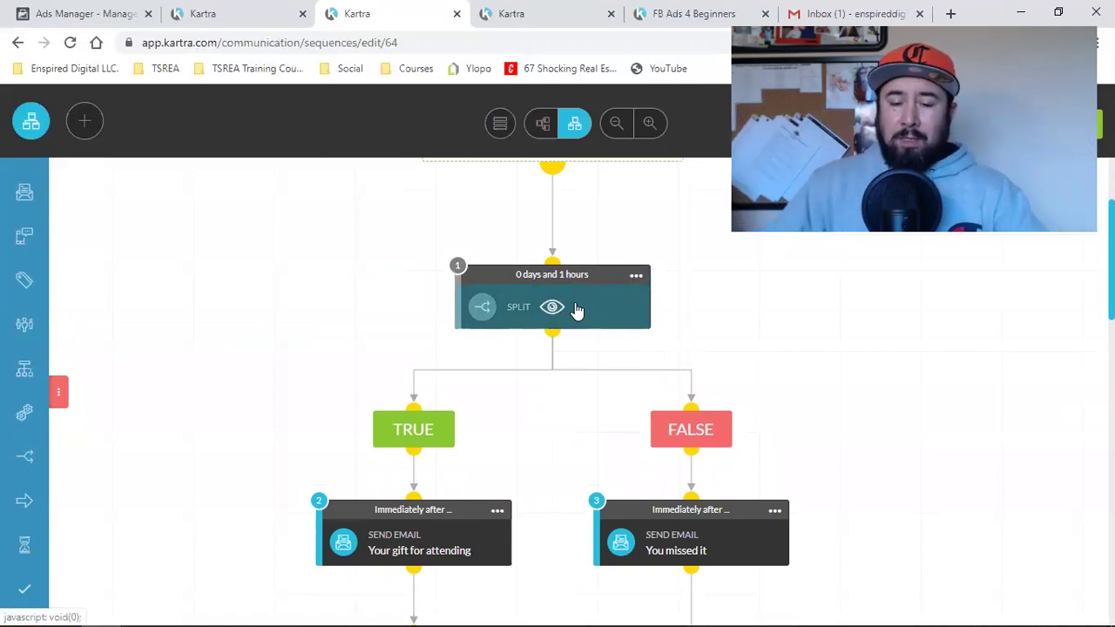
pyautogui.scroll(2, 576, 310)
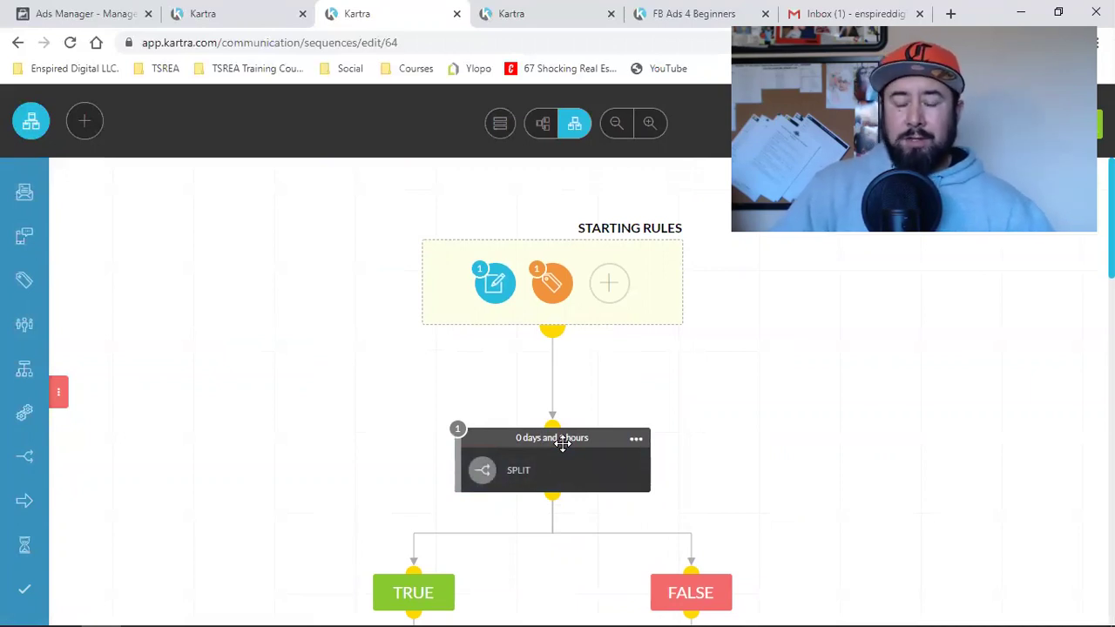
pyautogui.scroll(-3, 562, 444)
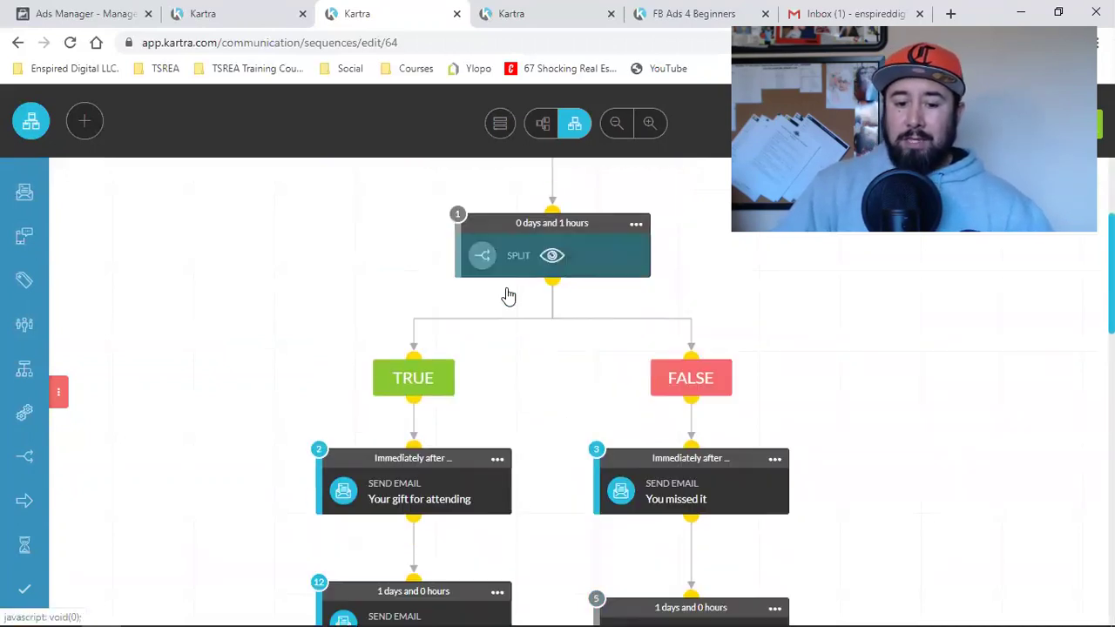
# Examine the timing and emails of both branches down to their COMPLETE steps, focusing on the TRUE branch's follow-up emails
pyautogui.scroll(-2, 509, 297)
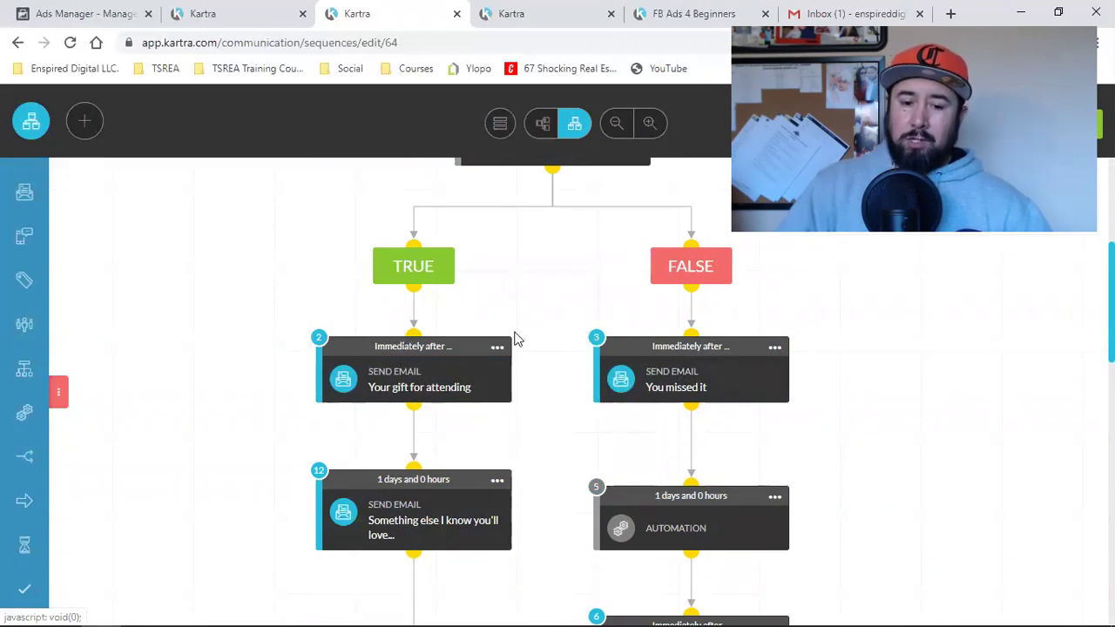
pyautogui.scroll(-2, 518, 339)
pyautogui.scroll(-2, 547, 333)
pyautogui.scroll(-8, 567, 366)
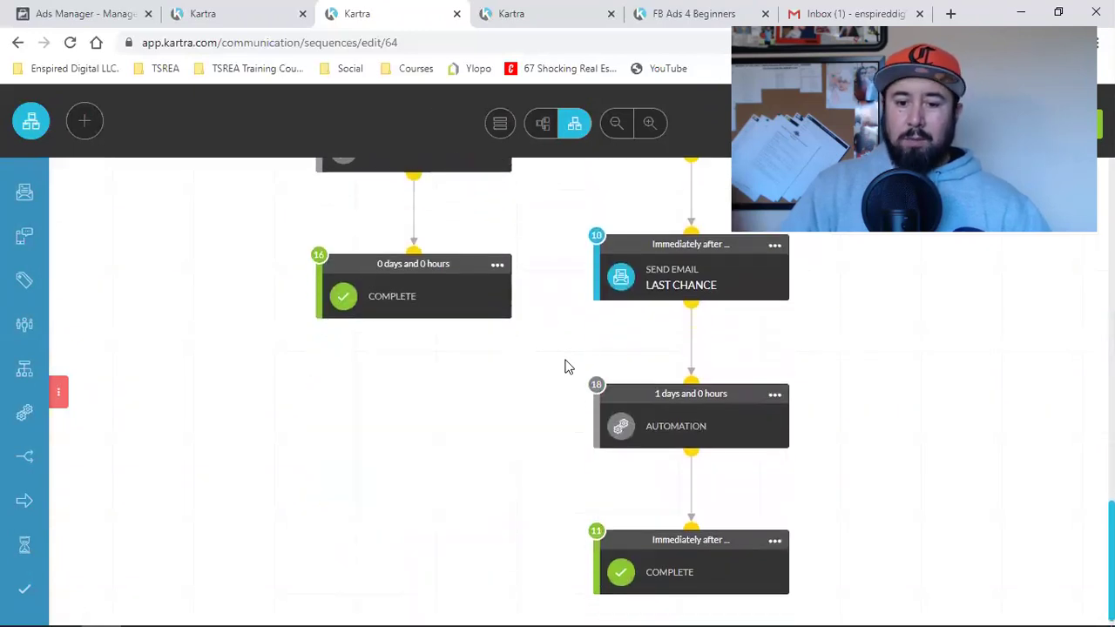
pyautogui.scroll(10, 637, 367)
pyautogui.scroll(2, 630, 369)
pyautogui.scroll(-2, 404, 308)
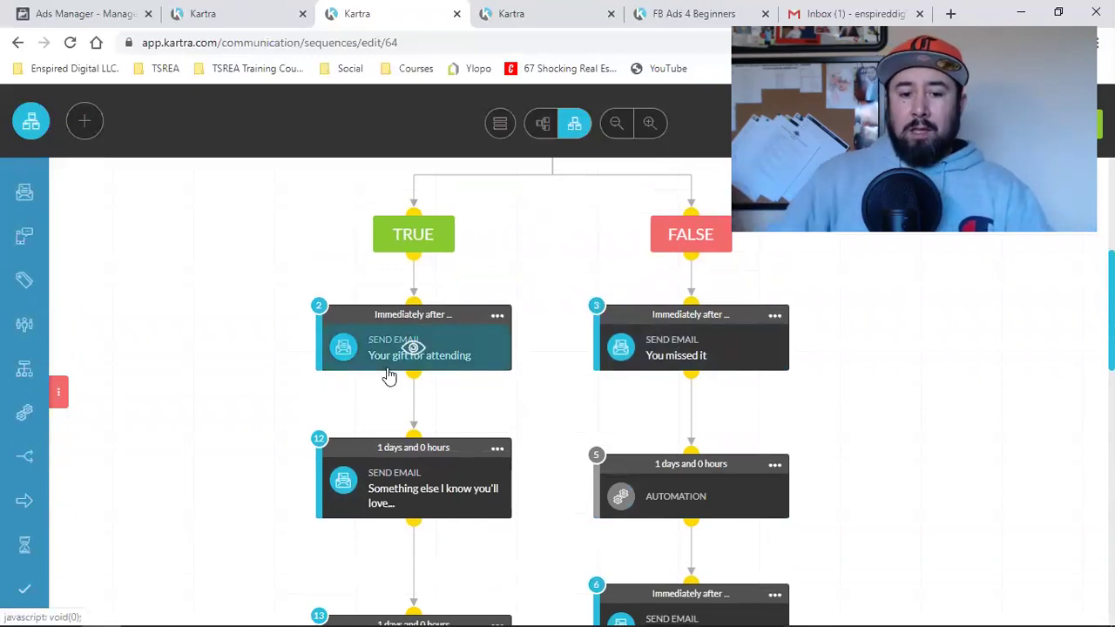
pyautogui.scroll(-4, 370, 314)
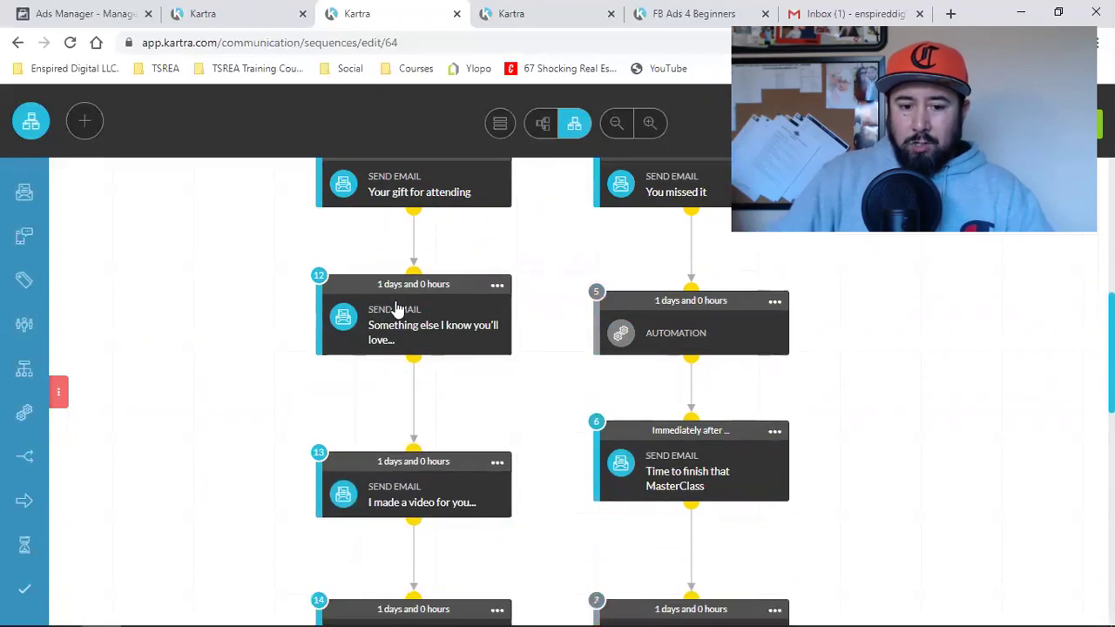
pyautogui.scroll(-6, 386, 305)
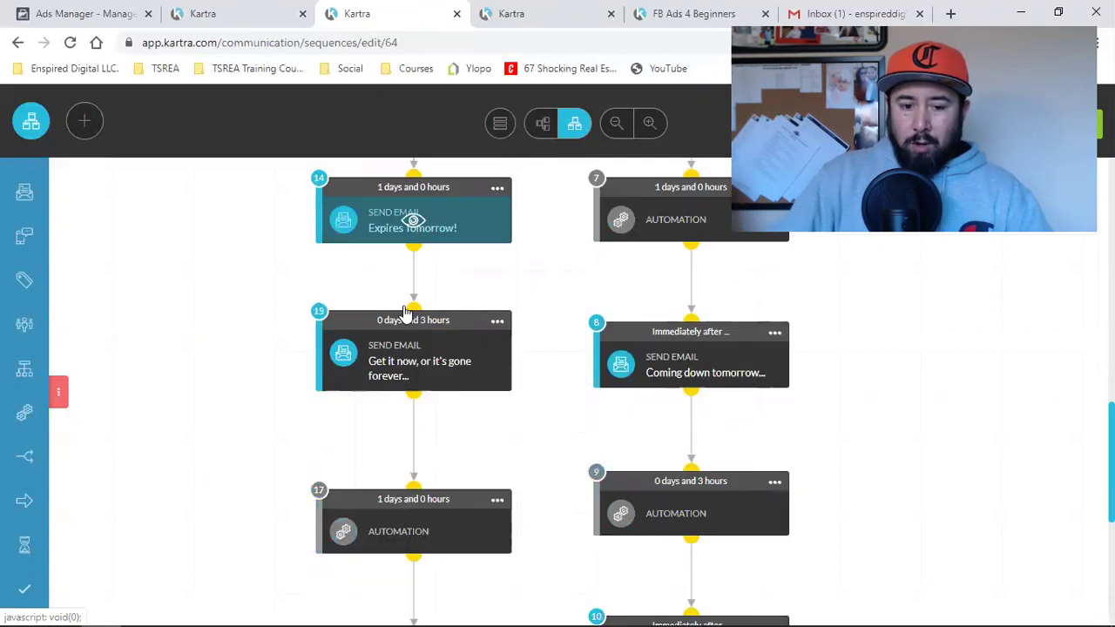
pyautogui.scroll(8, 406, 322)
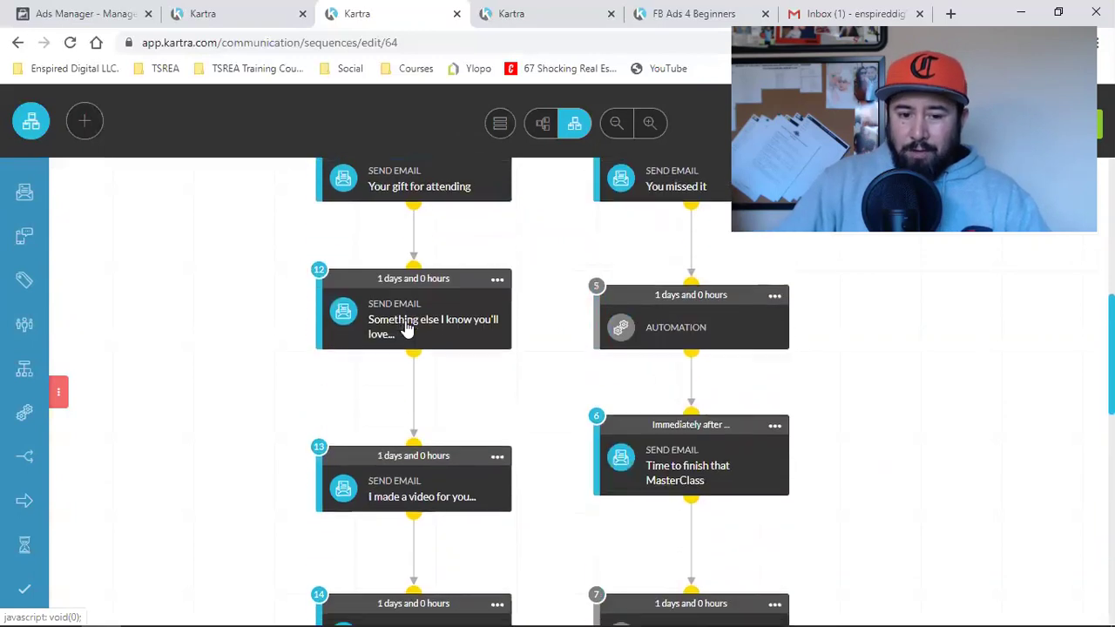
pyautogui.scroll(-2, 396, 322)
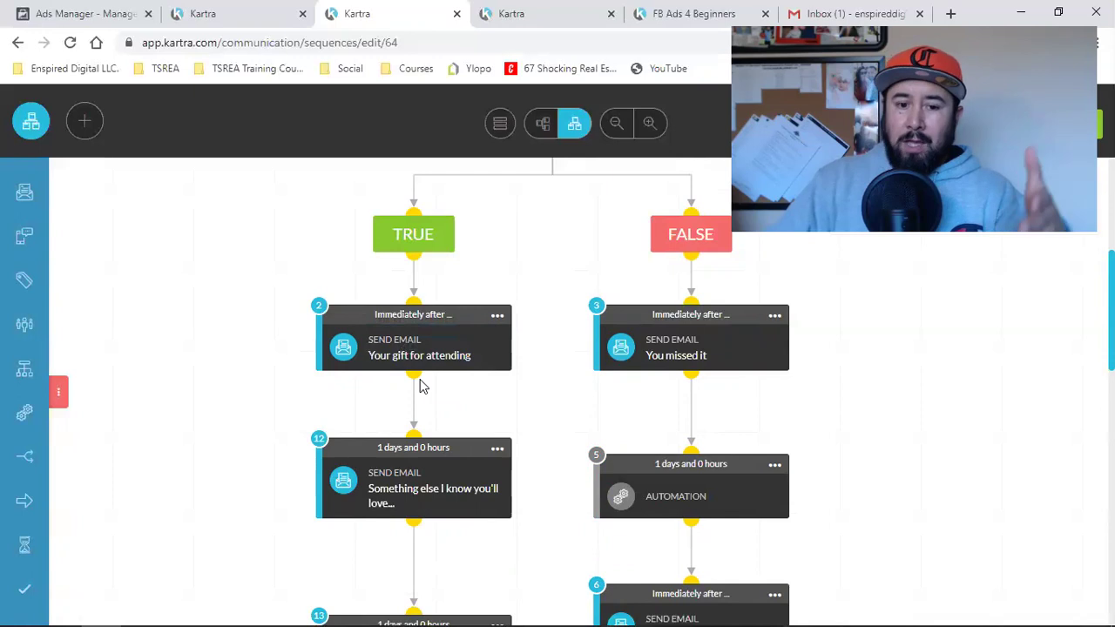
# Open the "Your gift for attending" email on the TRUE branch for editing, and review its settings and body text
pyautogui.click(496, 316)
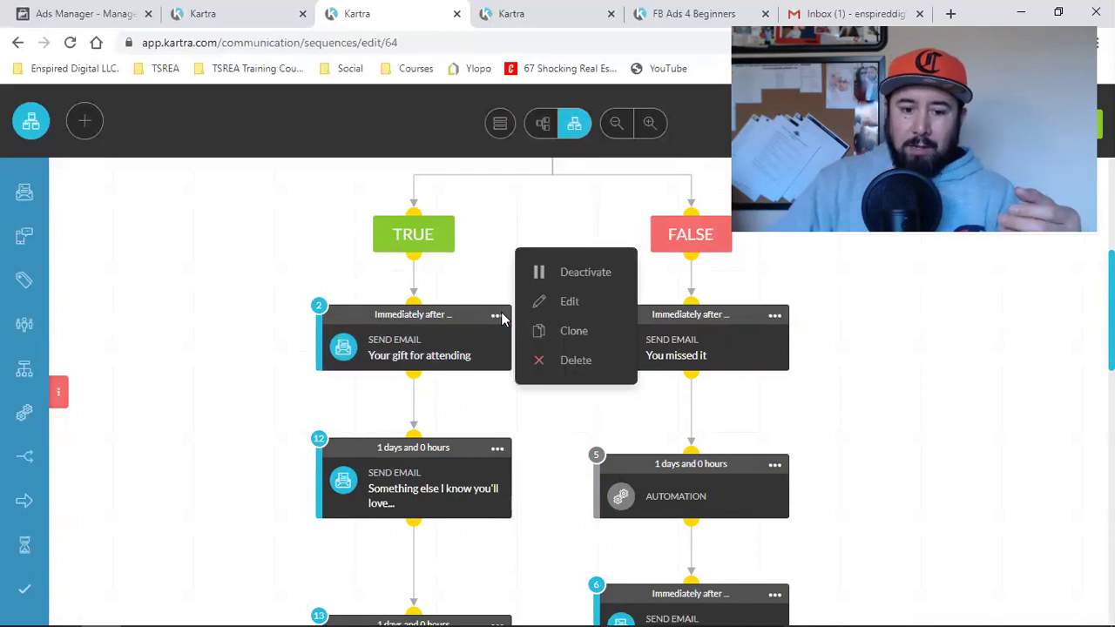
pyautogui.click(551, 301)
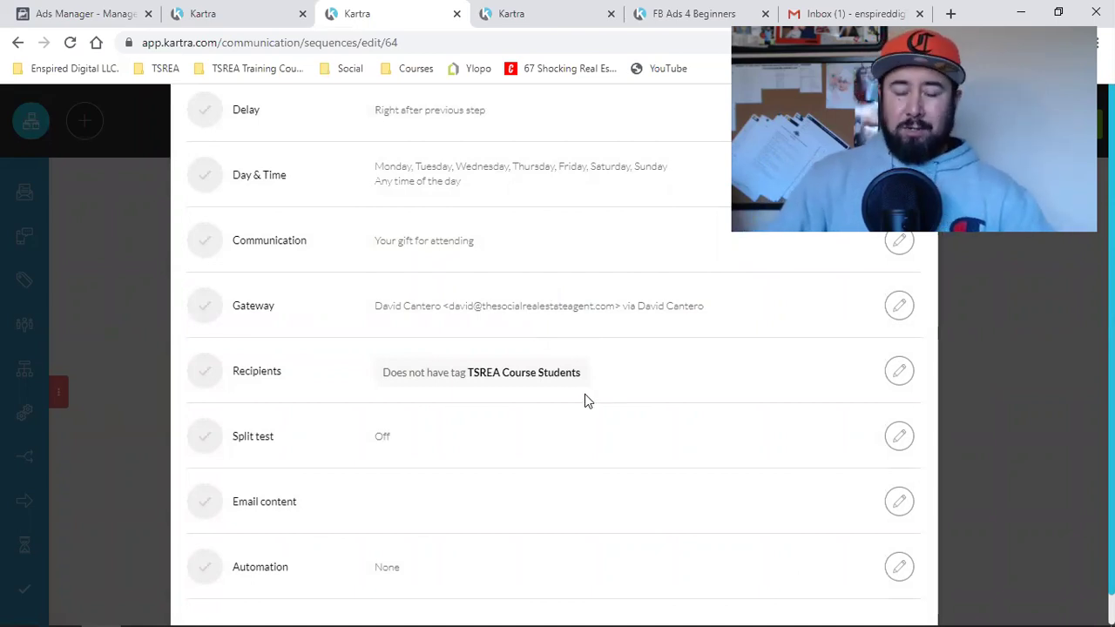
pyautogui.scroll(2, 620, 395)
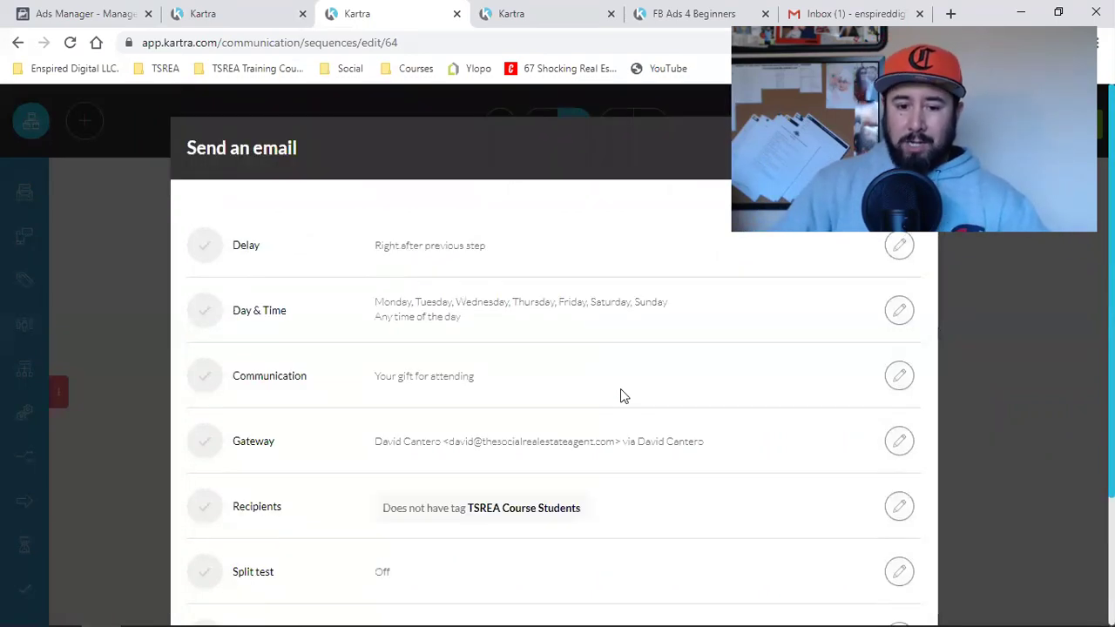
pyautogui.scroll(-2, 624, 407)
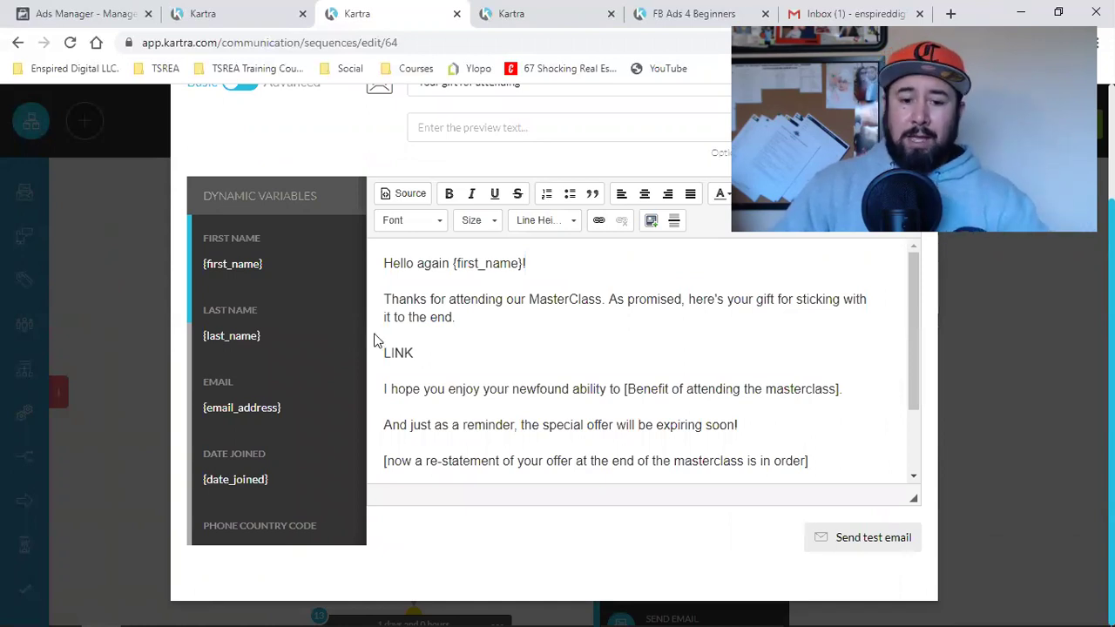
pyautogui.scroll(-2, 571, 359)
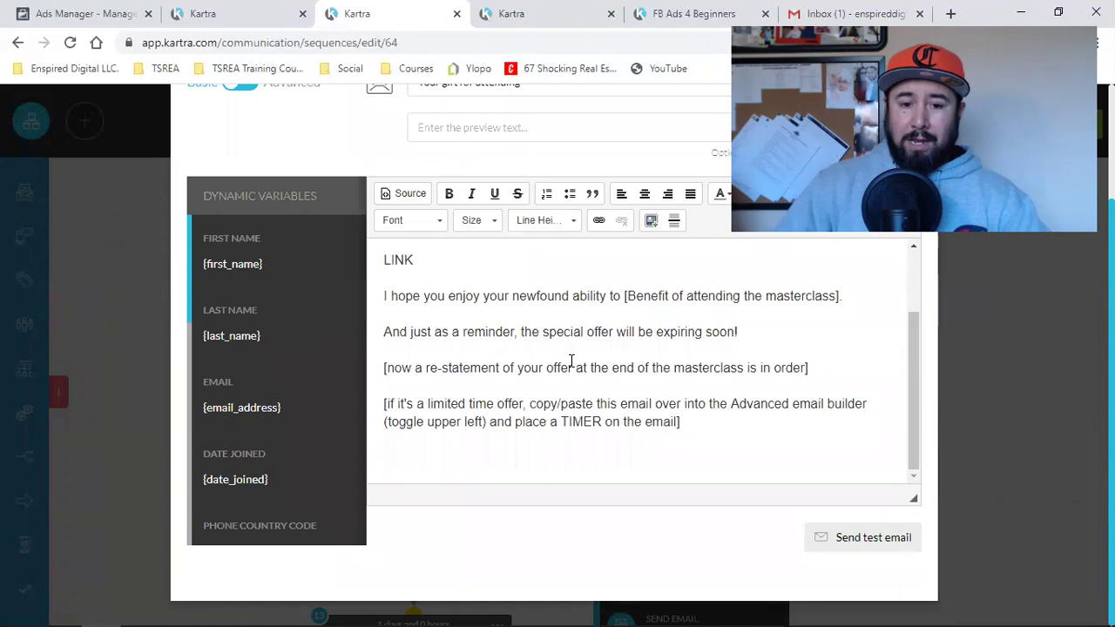
pyautogui.scroll(2, 570, 360)
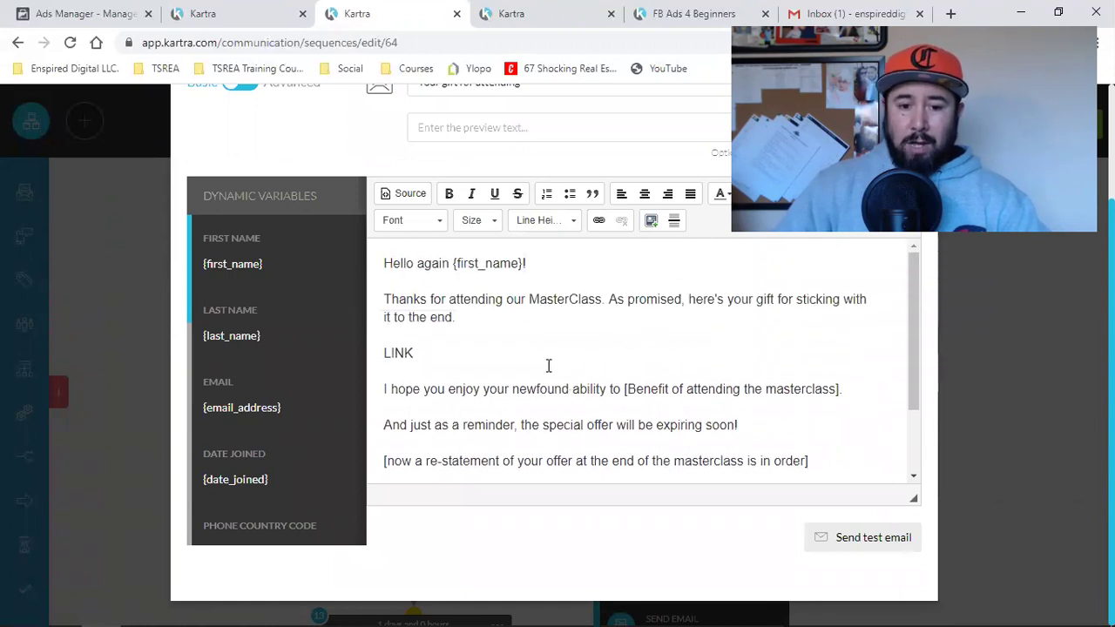
pyautogui.scroll(-2, 575, 366)
# Cut the email's entire body text and switch to the Advanced email builder with its design templates expanded
pyautogui.click(687, 424)
pyautogui.moveTo(698, 425); pyautogui.dragTo(390, 223)
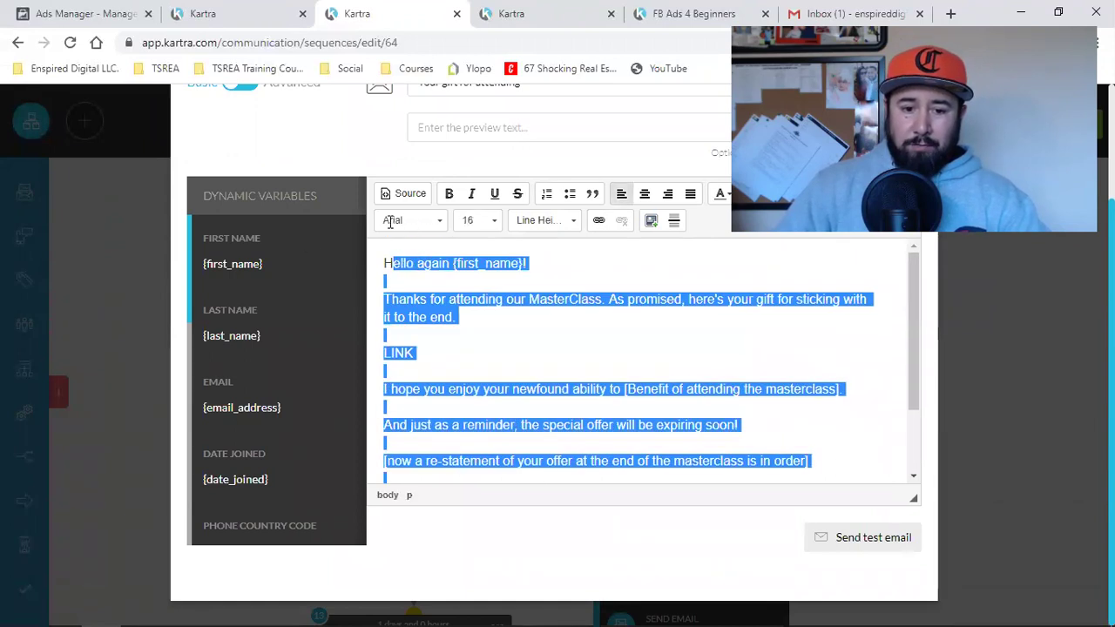
pyautogui.rightClick(415, 314)
pyautogui.click(433, 317)
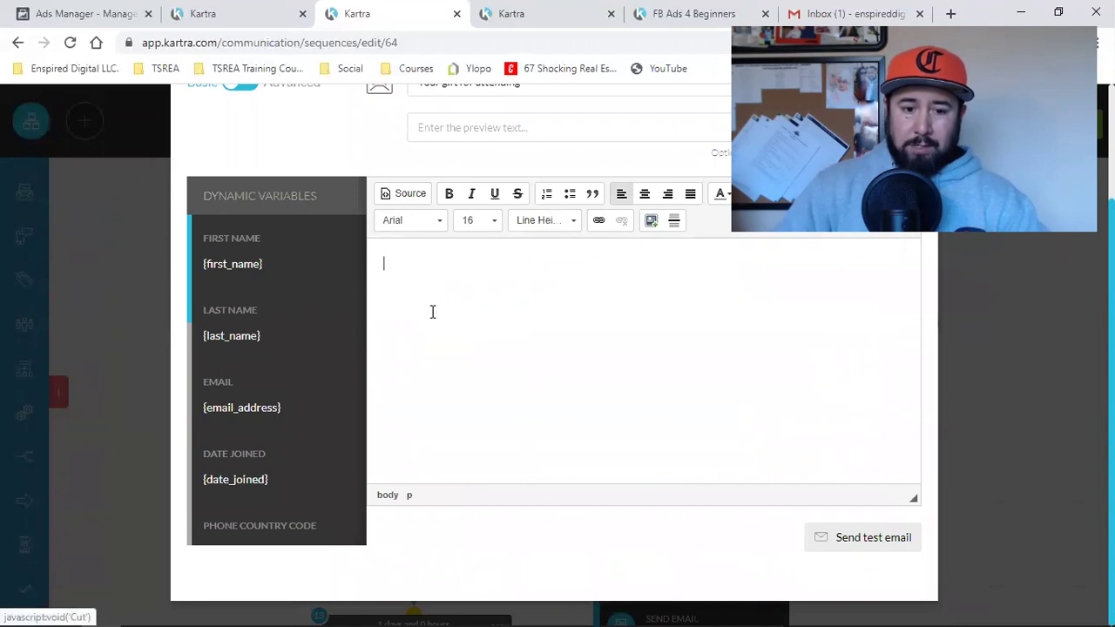
pyautogui.scroll(2, 284, 253)
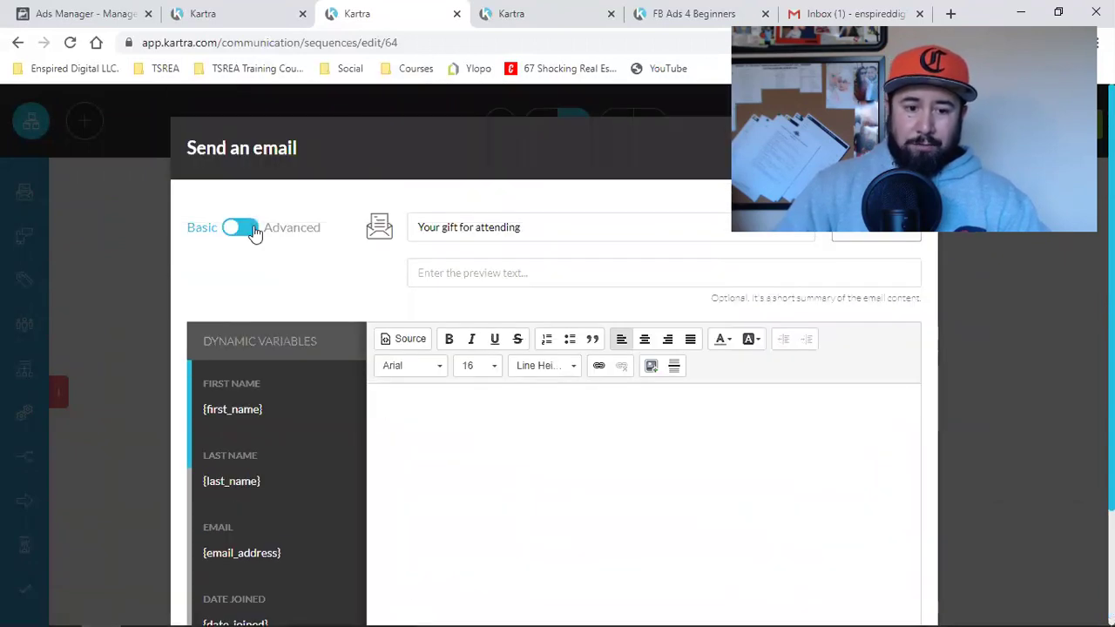
pyautogui.click(251, 230)
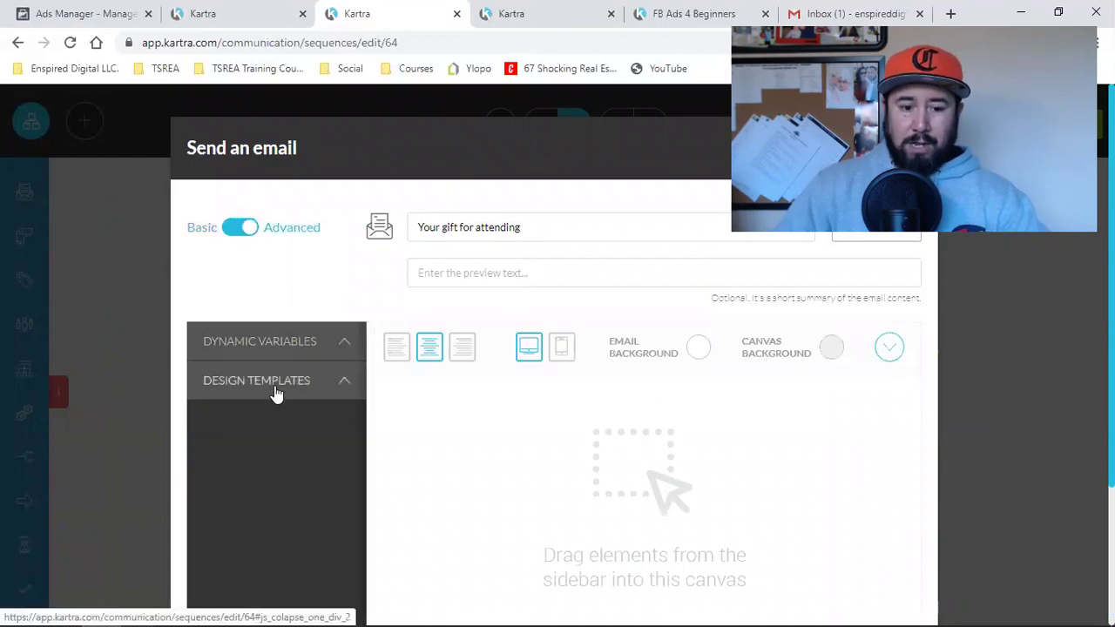
pyautogui.click(275, 394)
# Look through the saved templates and Buttons blocks, and try to place a single-button block on the email canvas
pyautogui.click(275, 491)
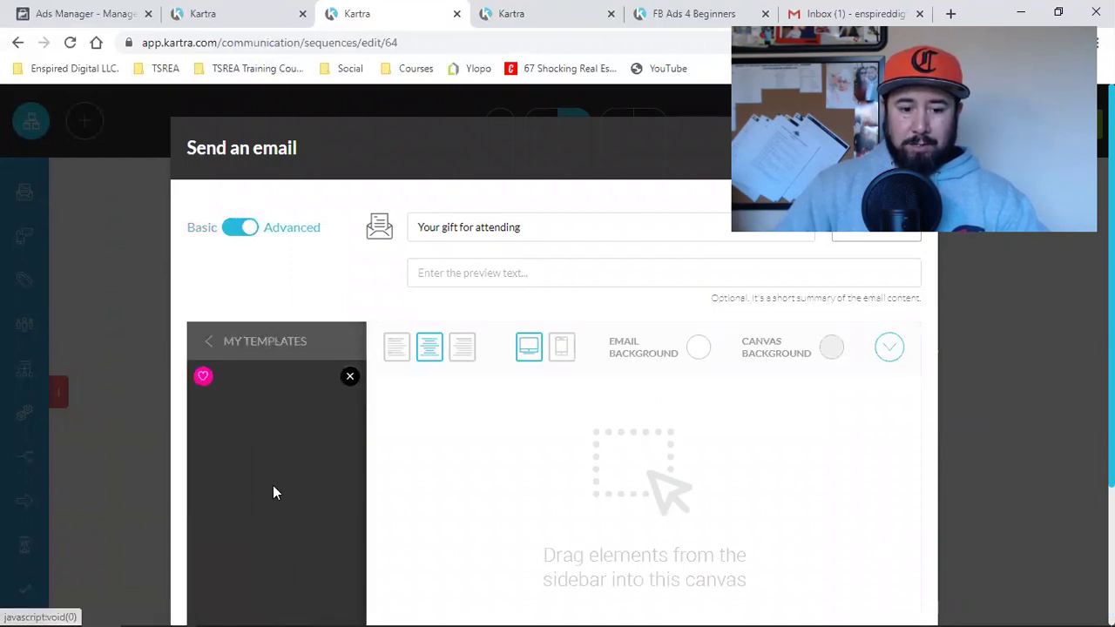
pyautogui.click(220, 347)
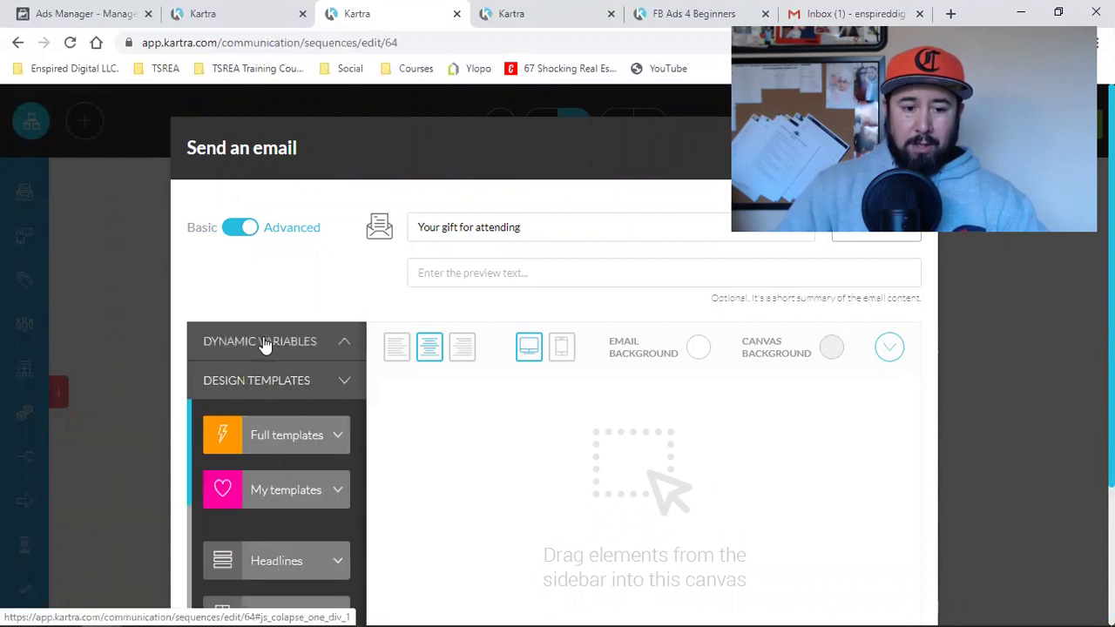
pyautogui.scroll(-2, 266, 358)
pyautogui.scroll(-4, 260, 458)
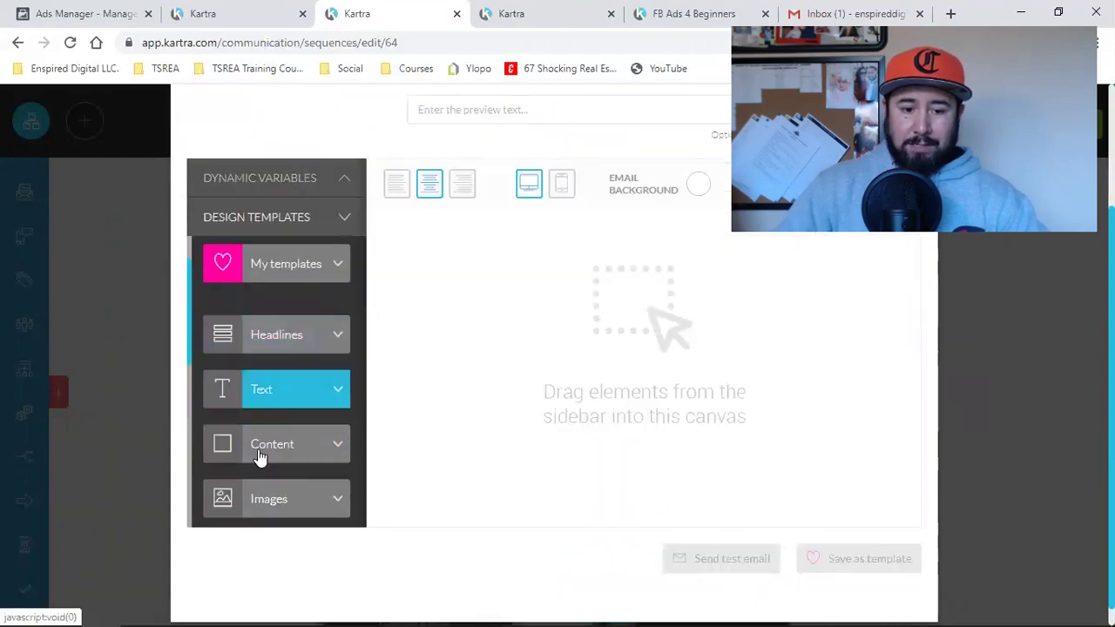
pyautogui.click(291, 363)
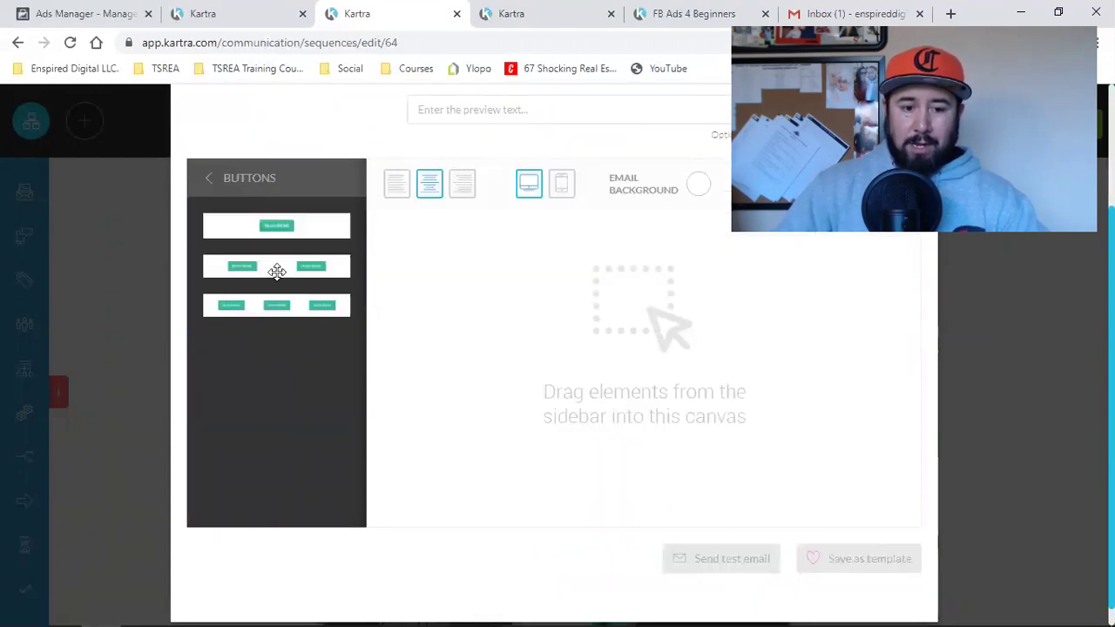
pyautogui.moveTo(273, 225); pyautogui.dragTo(650, 249)
pyautogui.scroll(2, 700, 381)
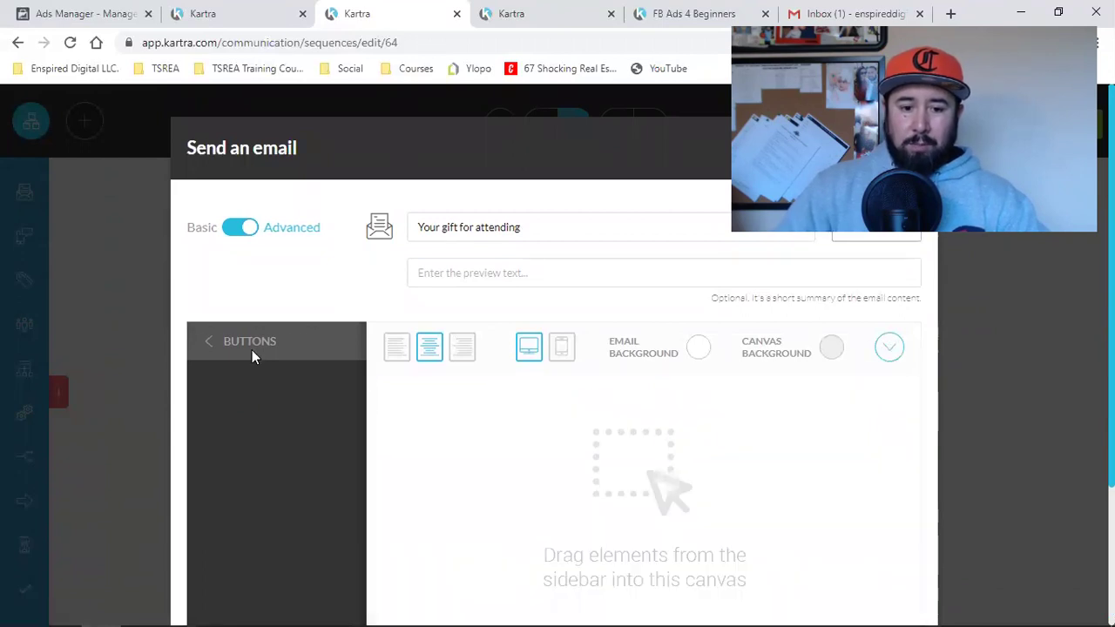
pyautogui.click(208, 341)
# Place the saved "How 'NOT' to Promote" template from the personal templates onto the email canvas
pyautogui.scroll(2, 305, 419)
pyautogui.scroll(3, 299, 440)
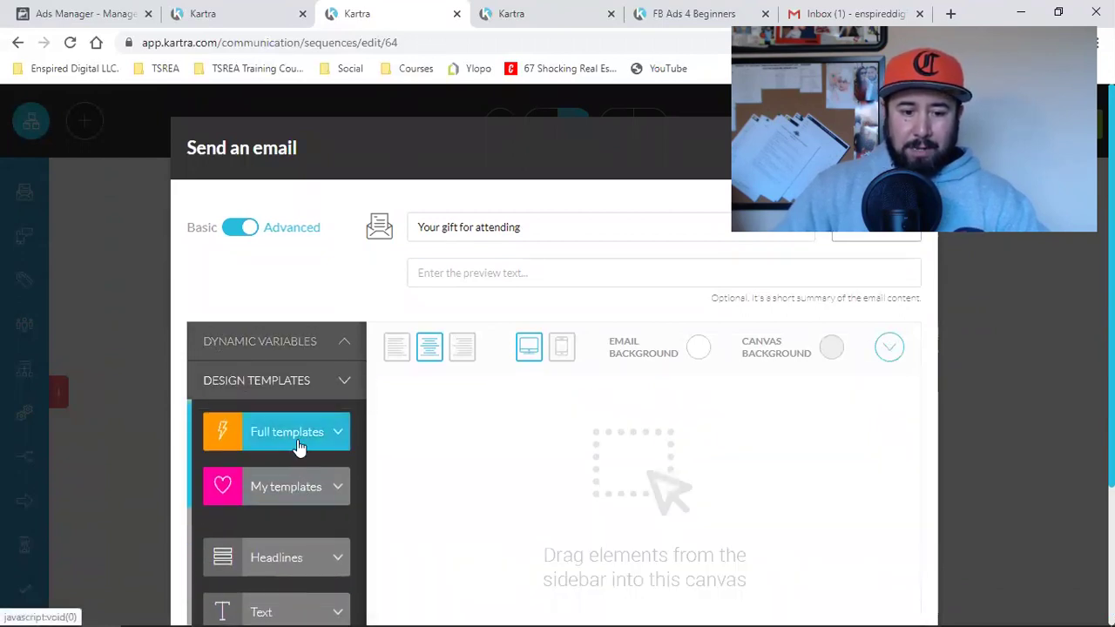
pyautogui.click(289, 491)
pyautogui.moveTo(261, 441); pyautogui.dragTo(659, 425)
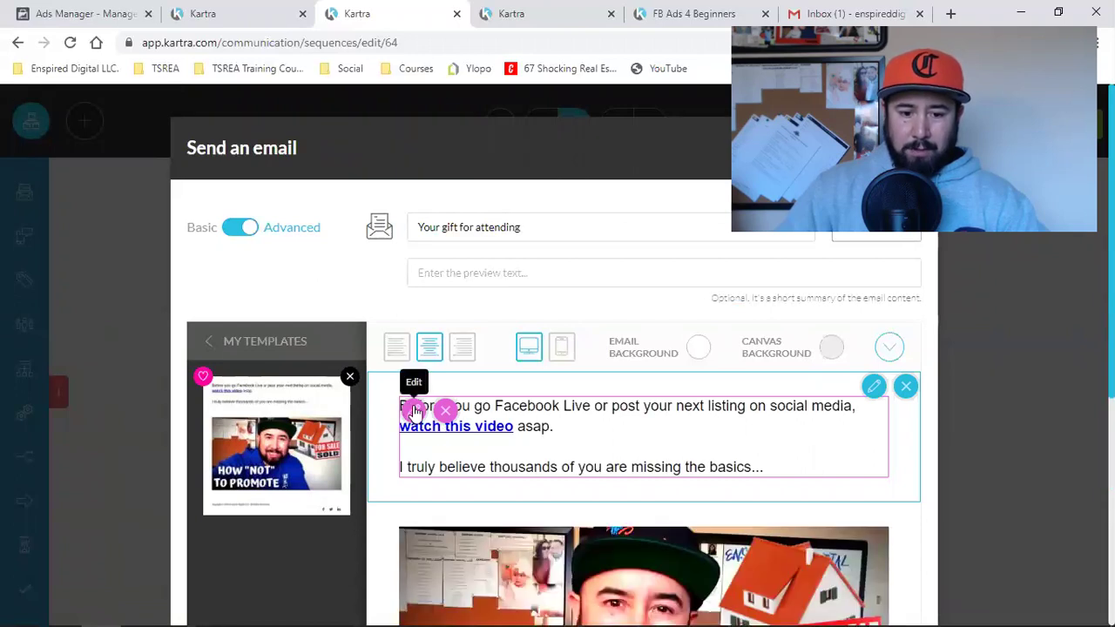
# Replace the template's text block above the image with the body text cut from the basic email
pyautogui.click(416, 409)
pyautogui.moveTo(751, 467); pyautogui.dragTo(392, 404)
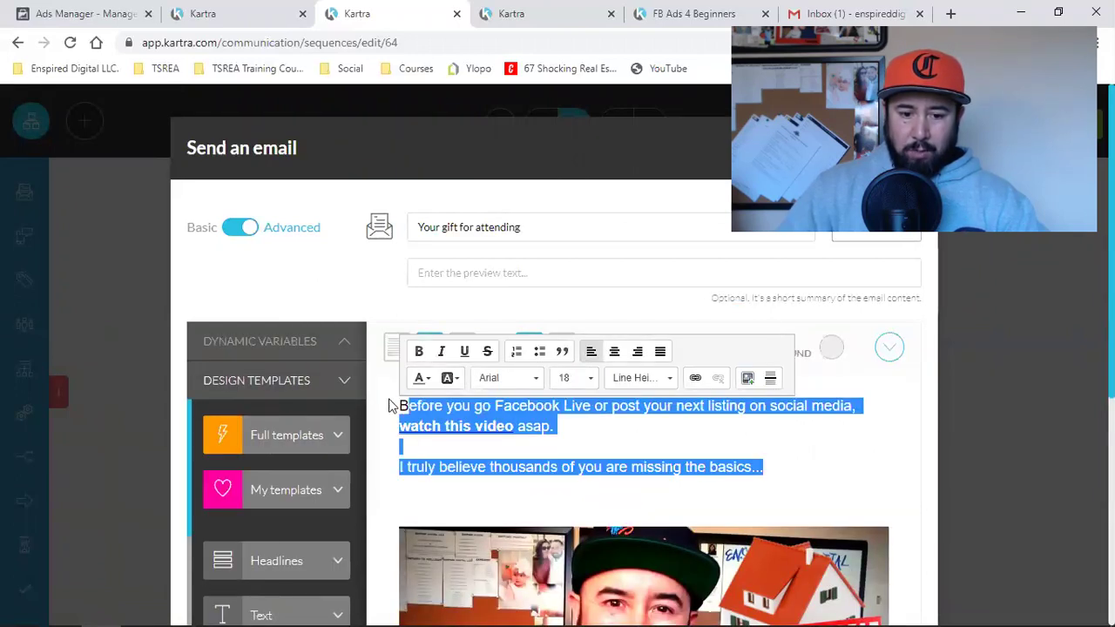
pyautogui.hotkey('ctrl', 'v')
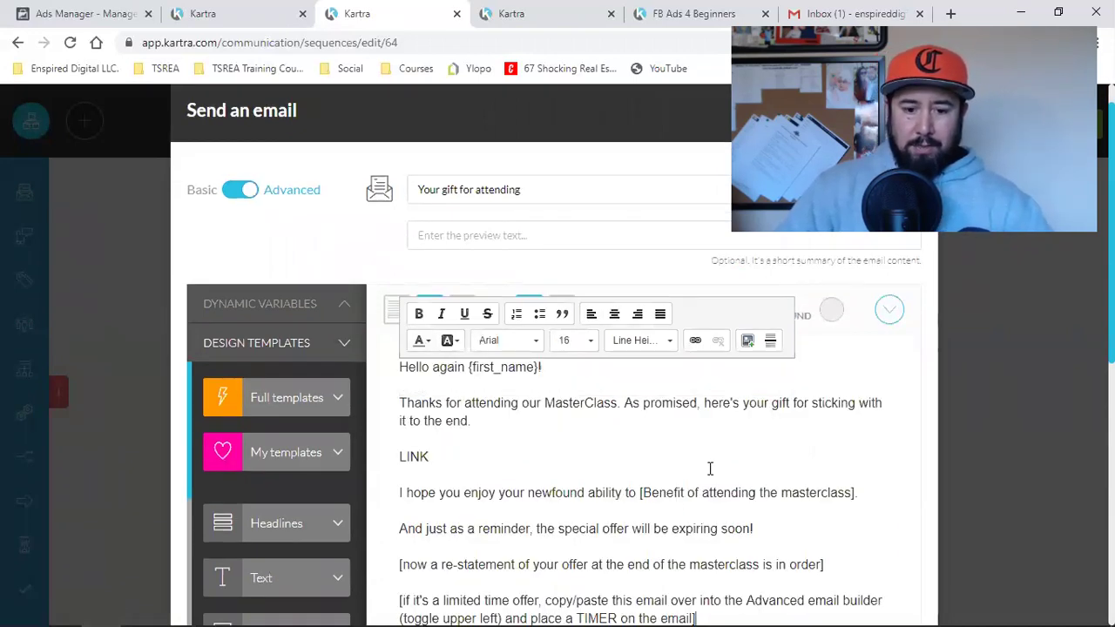
pyautogui.scroll(-2, 709, 469)
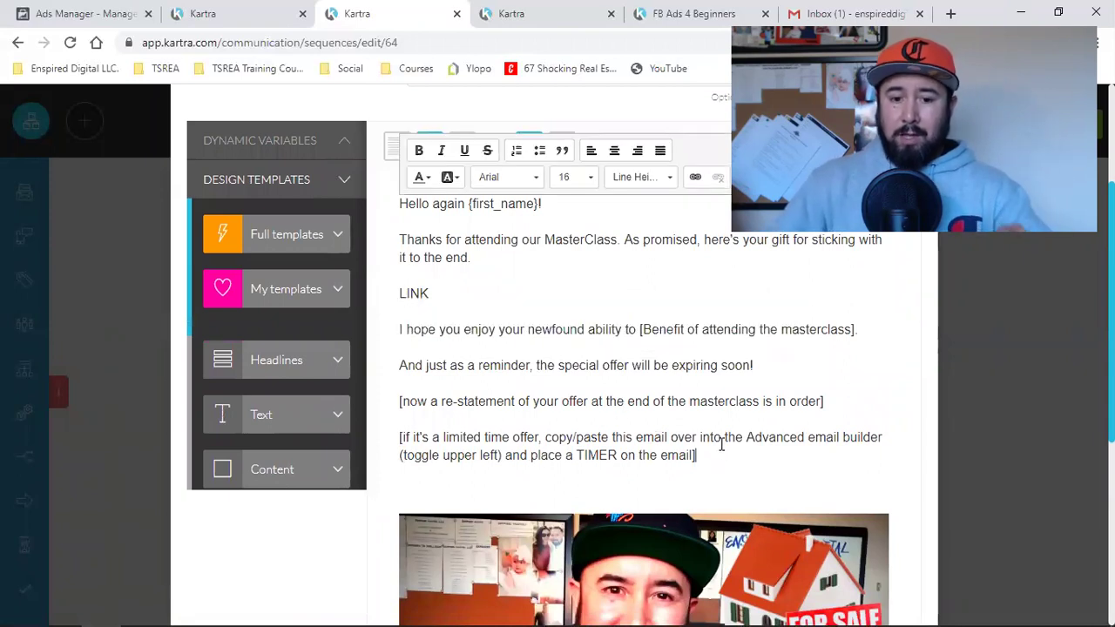
# Review the pasted email body text and the available design template categories beside the email canvas
pyautogui.scroll(2, 721, 456)
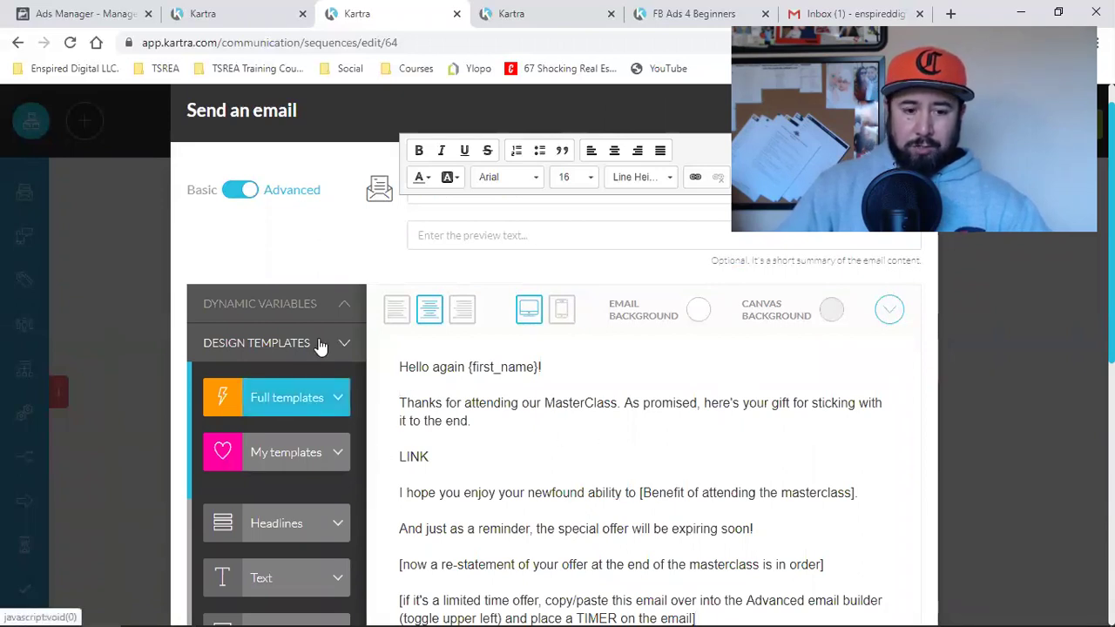
pyautogui.scroll(-1, 784, 432)
pyautogui.scroll(-1, 855, 443)
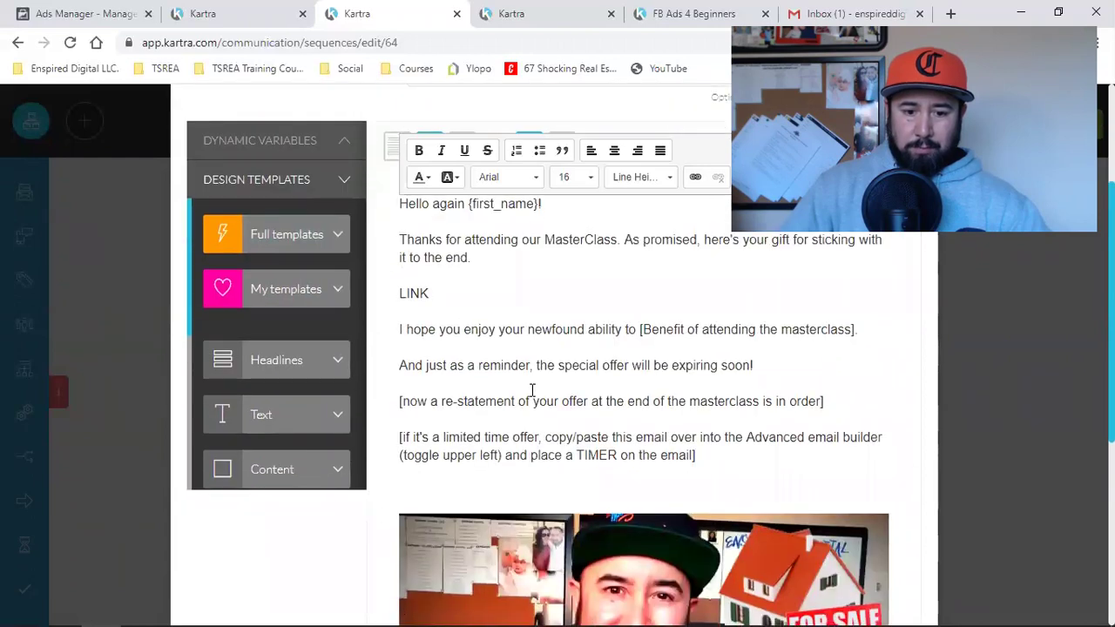
pyautogui.click(228, 10)
pyautogui.click(347, 8)
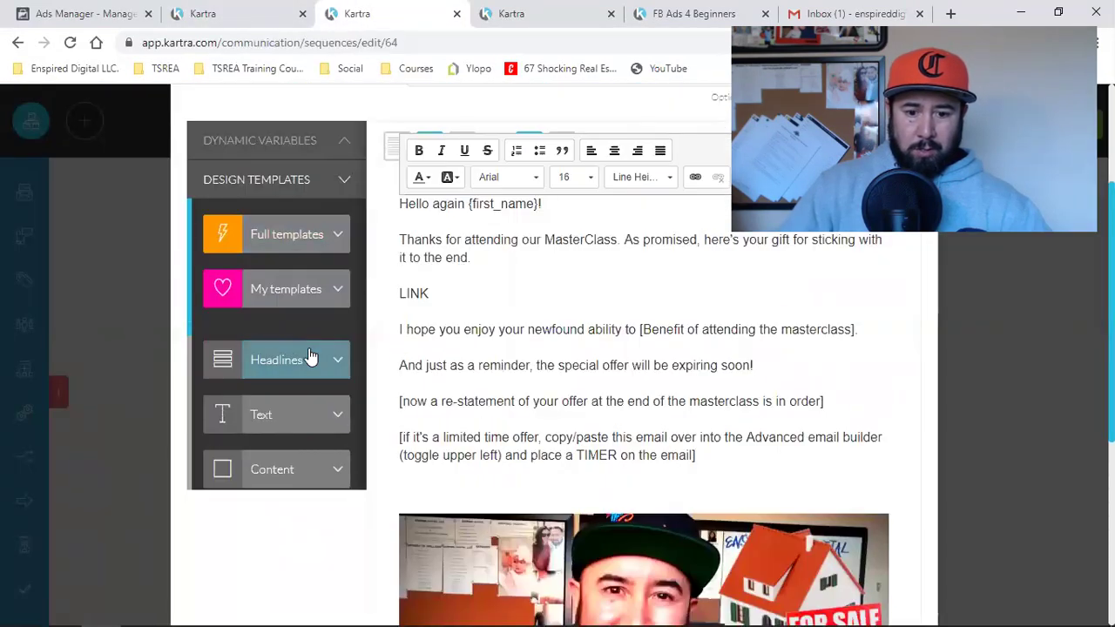
pyautogui.scroll(2, 311, 357)
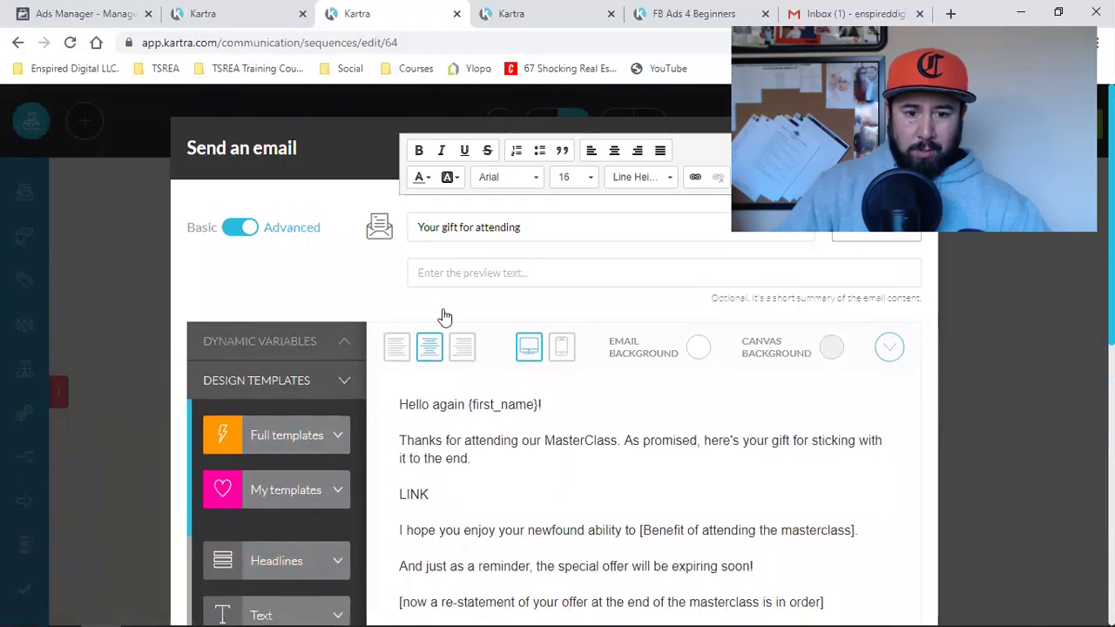
pyautogui.scroll(-2, 562, 448)
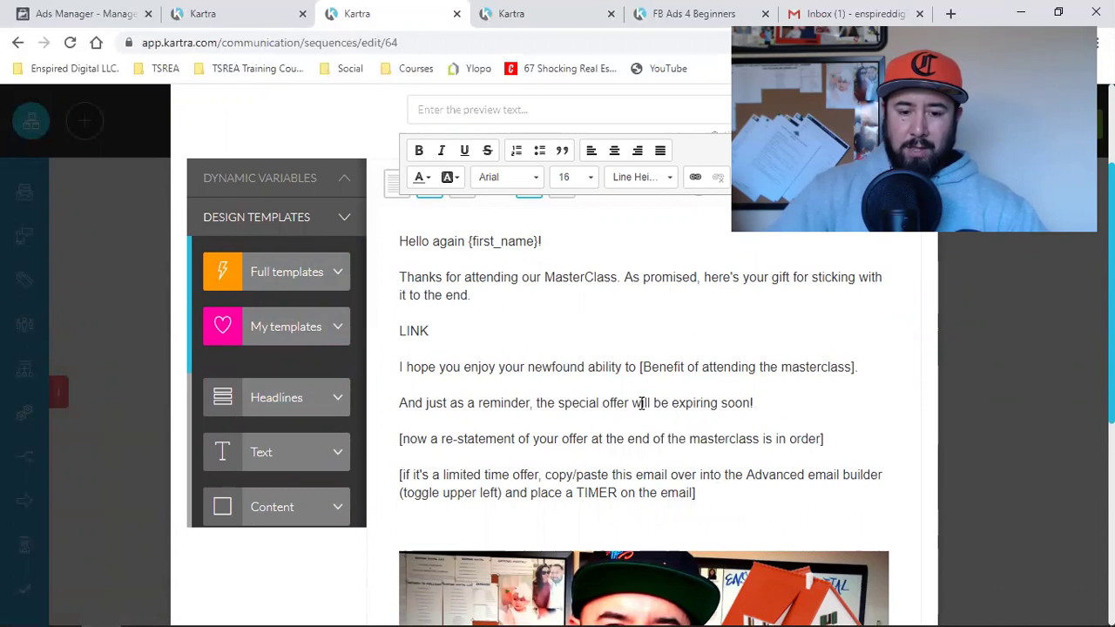
pyautogui.scroll(-2, 641, 402)
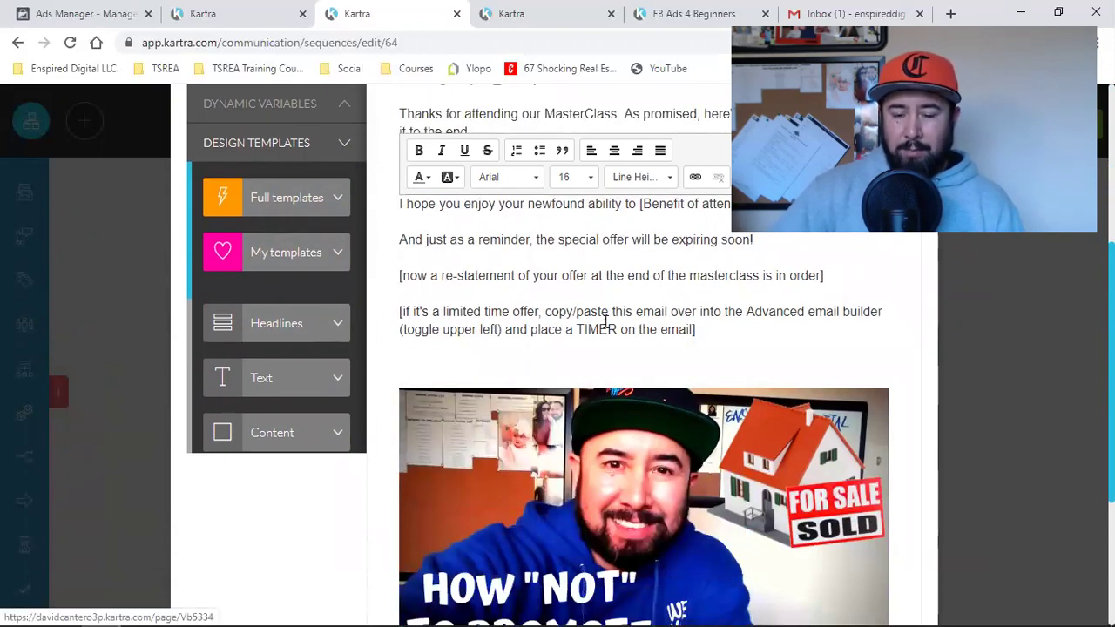
# Inspect the link URL in the settings of the image below the body text and return to the text block
pyautogui.moveTo(535, 386)
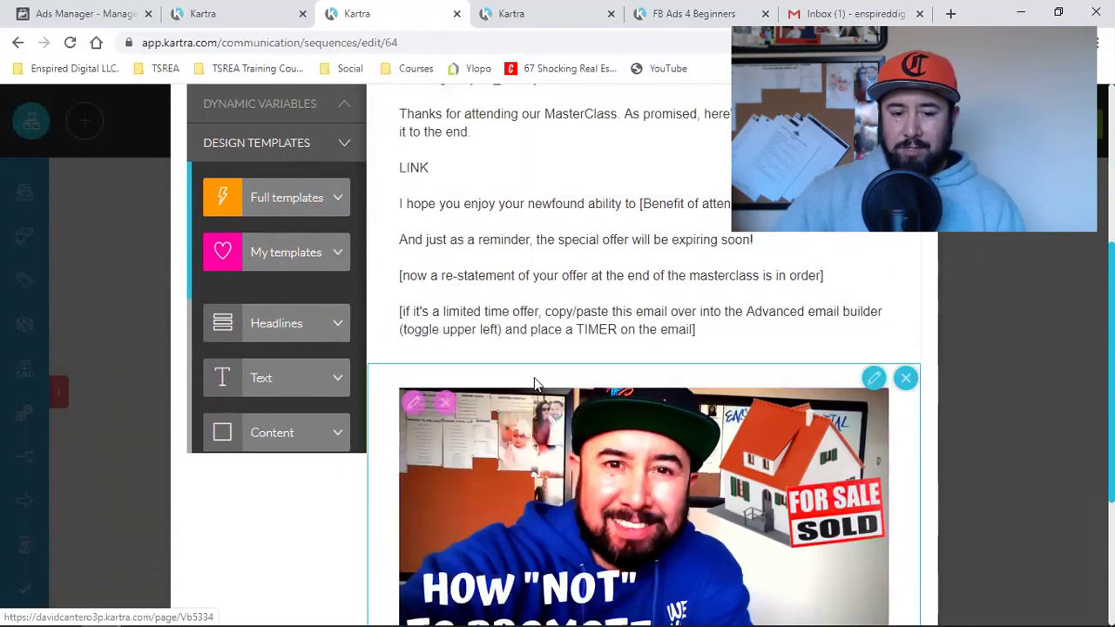
pyautogui.click(413, 404)
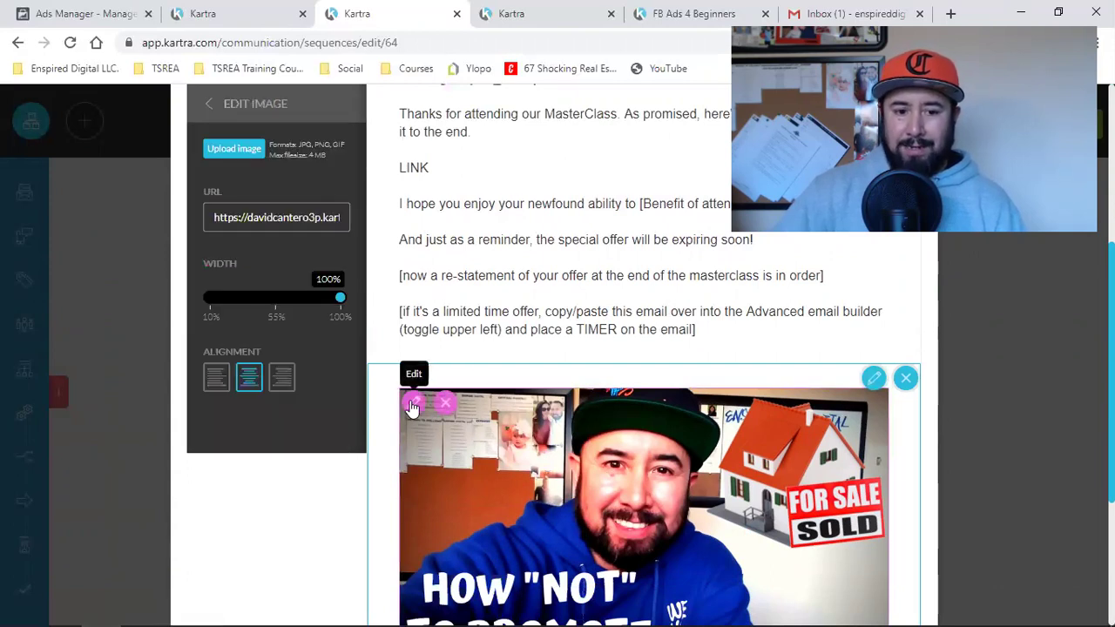
pyautogui.tripleClick(283, 209)
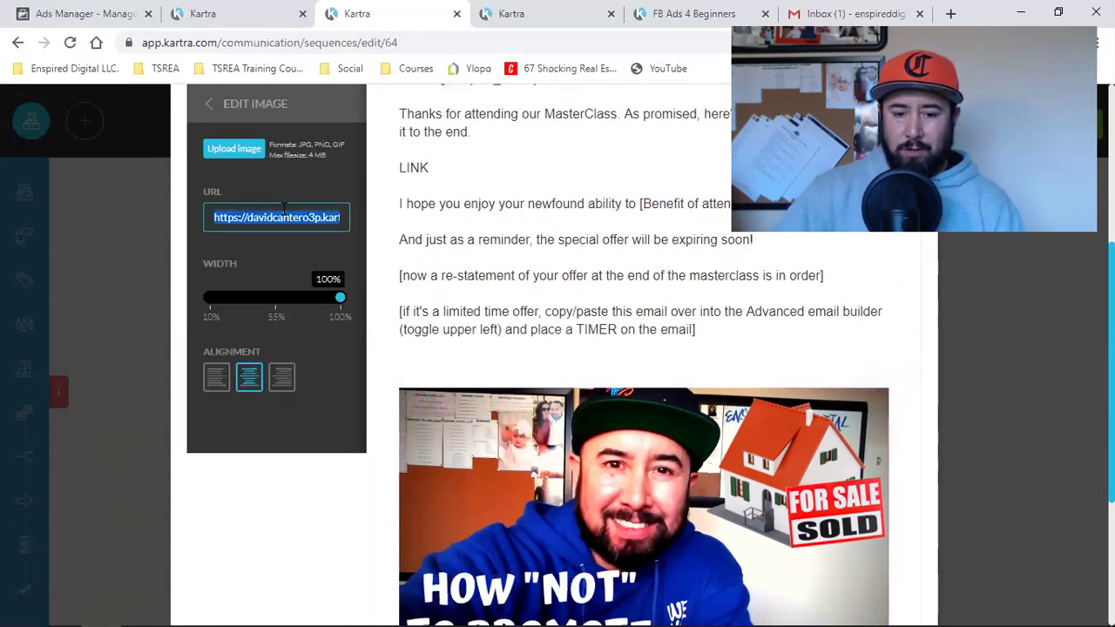
pyautogui.click(655, 424)
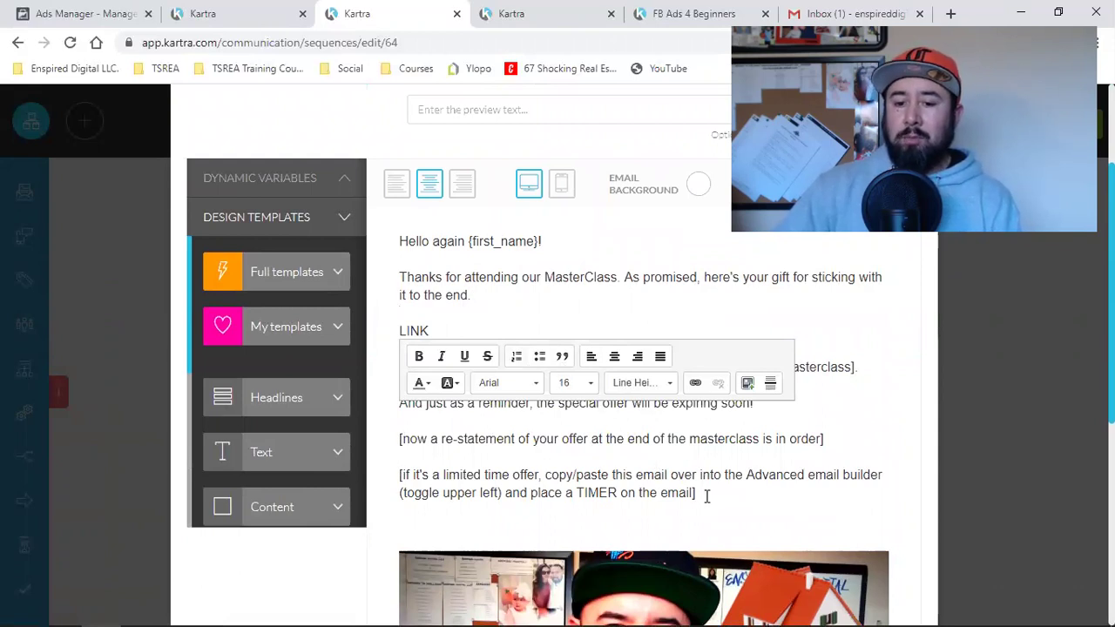
pyautogui.moveTo(706, 496); pyautogui.dragTo(487, 414)
pyautogui.click(528, 438)
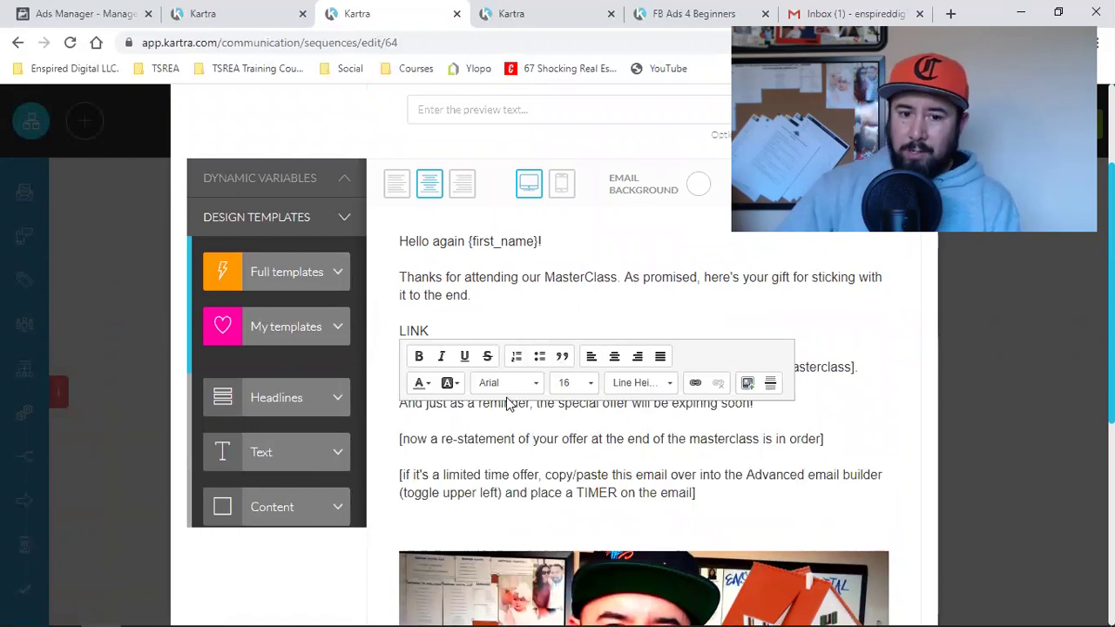
# Leave the email editor, review the send-email step's settings summary, and reopen its email content
pyautogui.scroll(2, 509, 405)
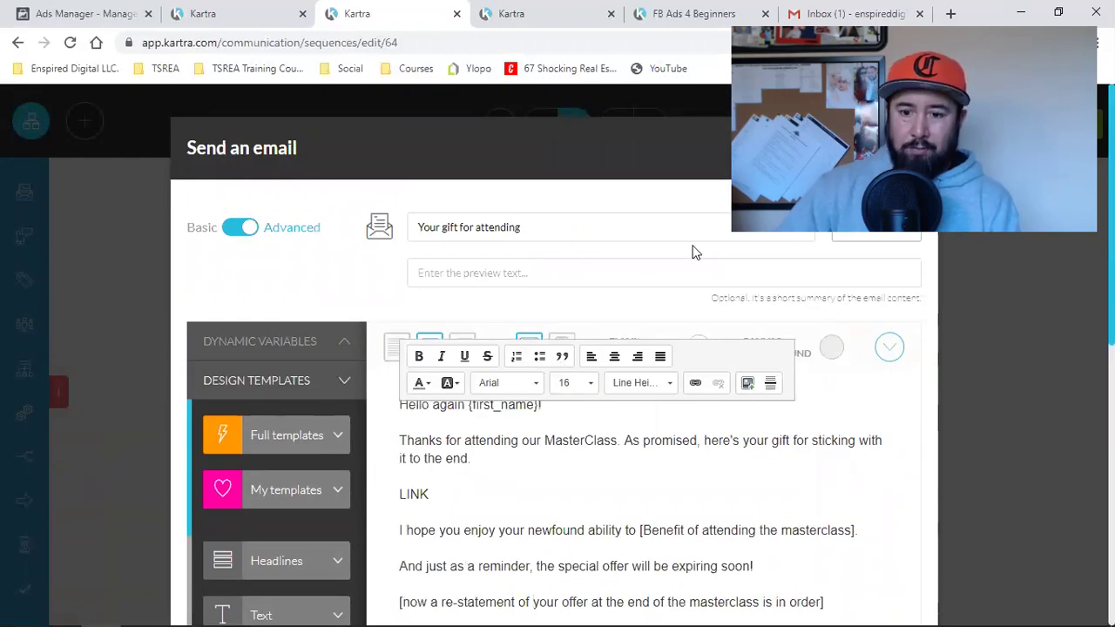
pyautogui.click(902, 150)
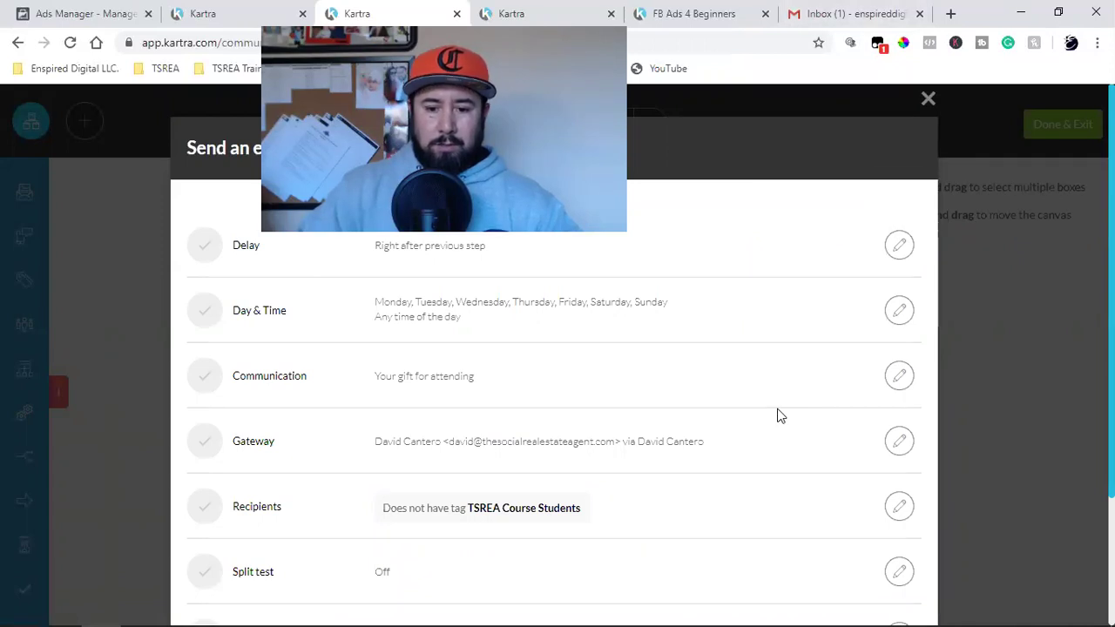
pyautogui.scroll(-2, 817, 461)
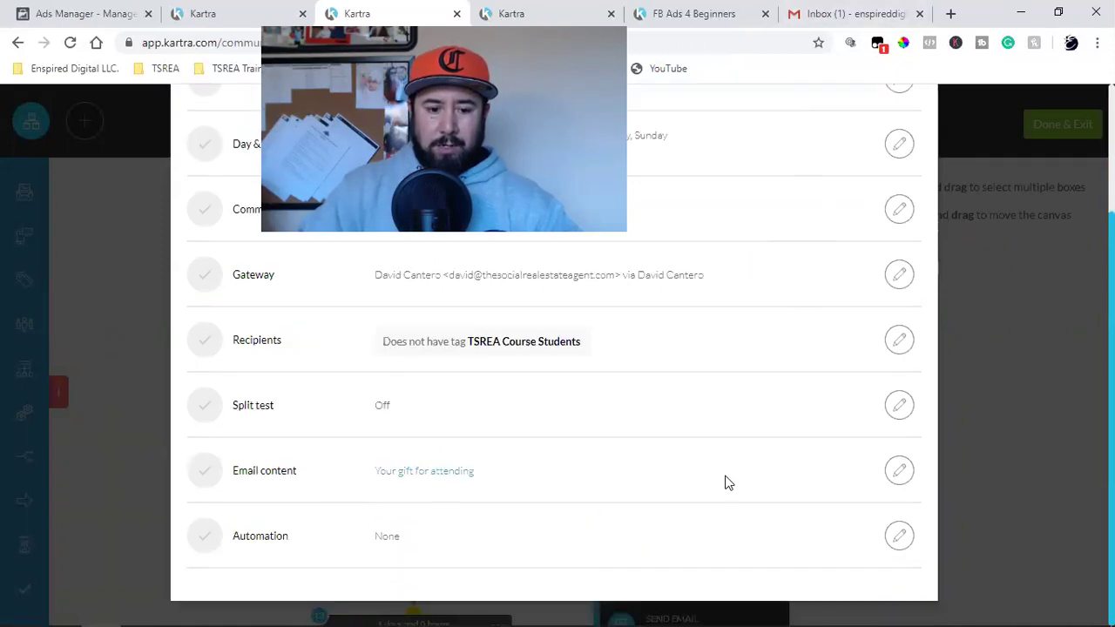
pyautogui.click(902, 476)
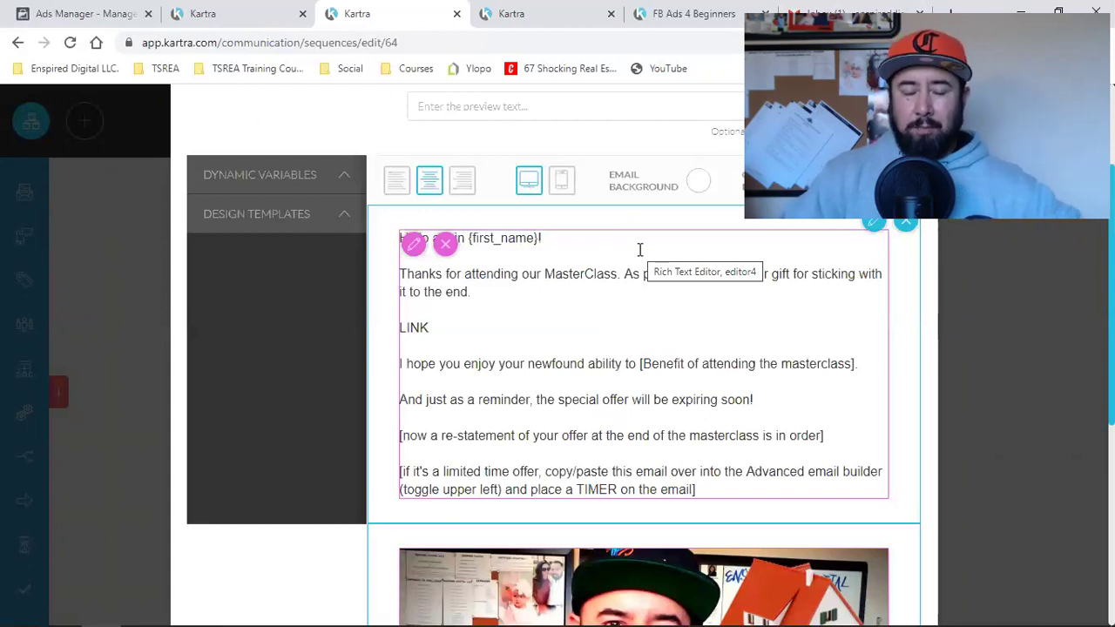
# Expand the email's design templates and open the Countdown blocks
pyautogui.click(345, 218)
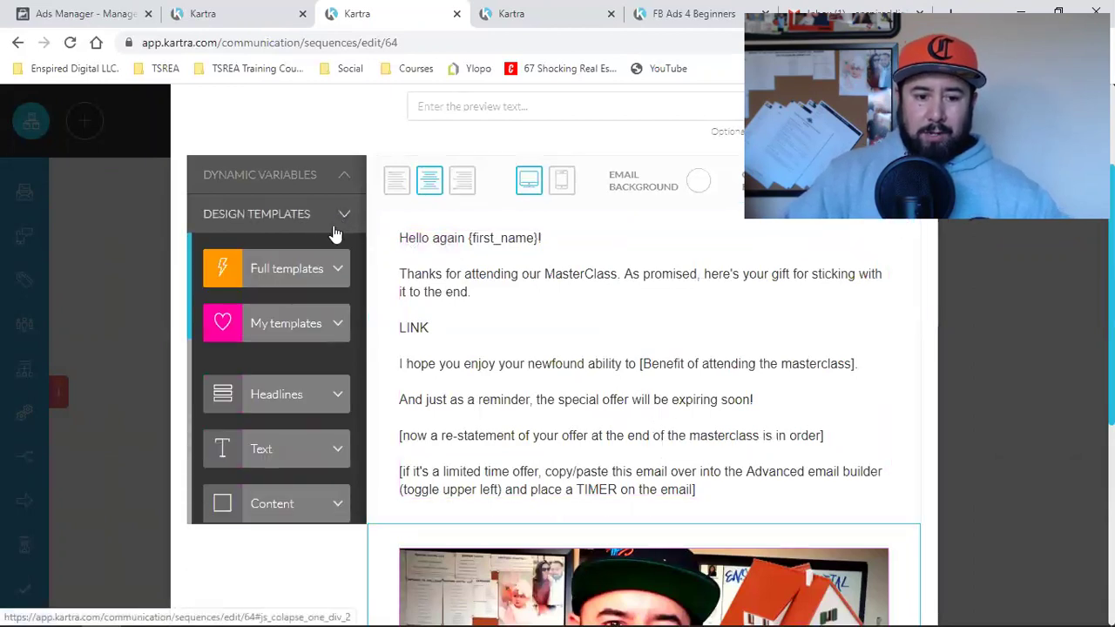
pyautogui.scroll(-3, 270, 411)
pyautogui.scroll(-3, 275, 411)
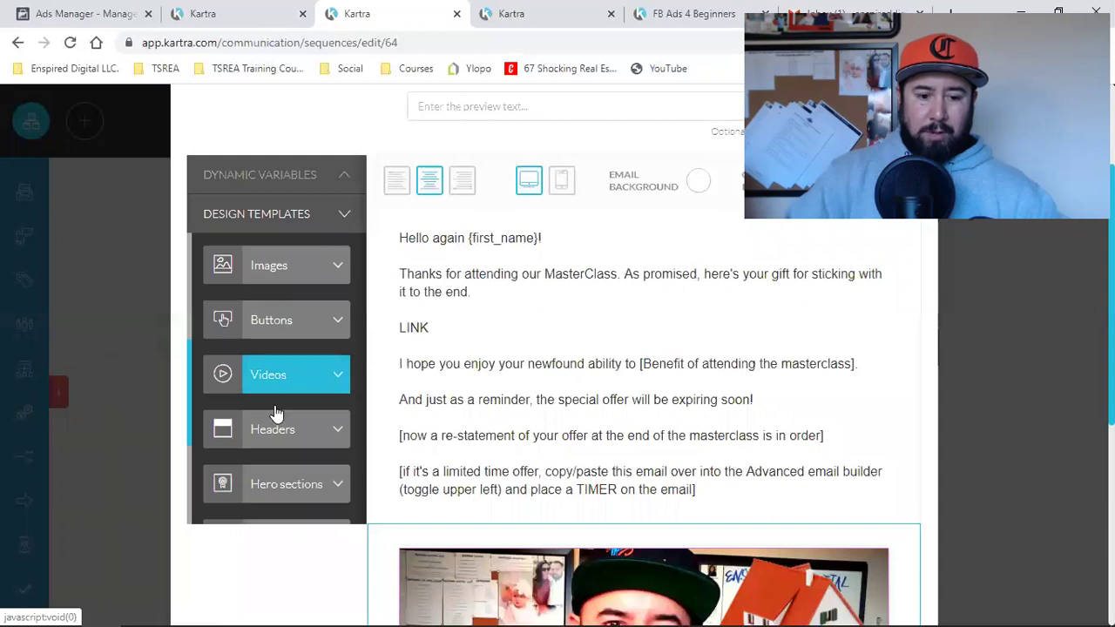
pyautogui.click(273, 383)
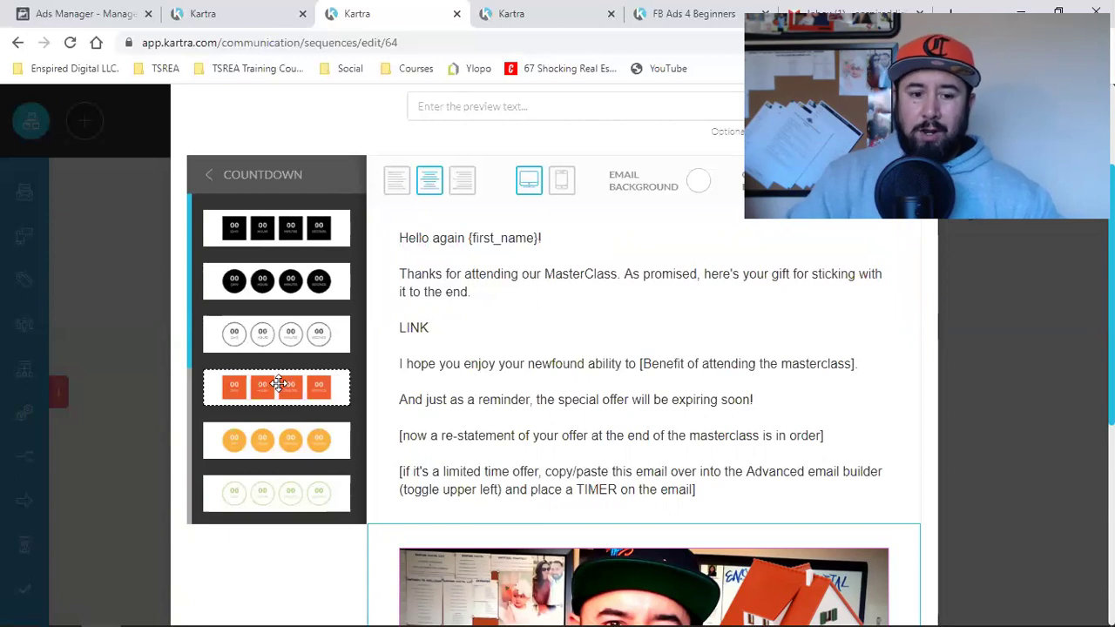
# Browse the countdown styles and place the white one with thin black outlined circles between the body text and the image
pyautogui.scroll(-3, 274, 297)
pyautogui.scroll(3, 276, 425)
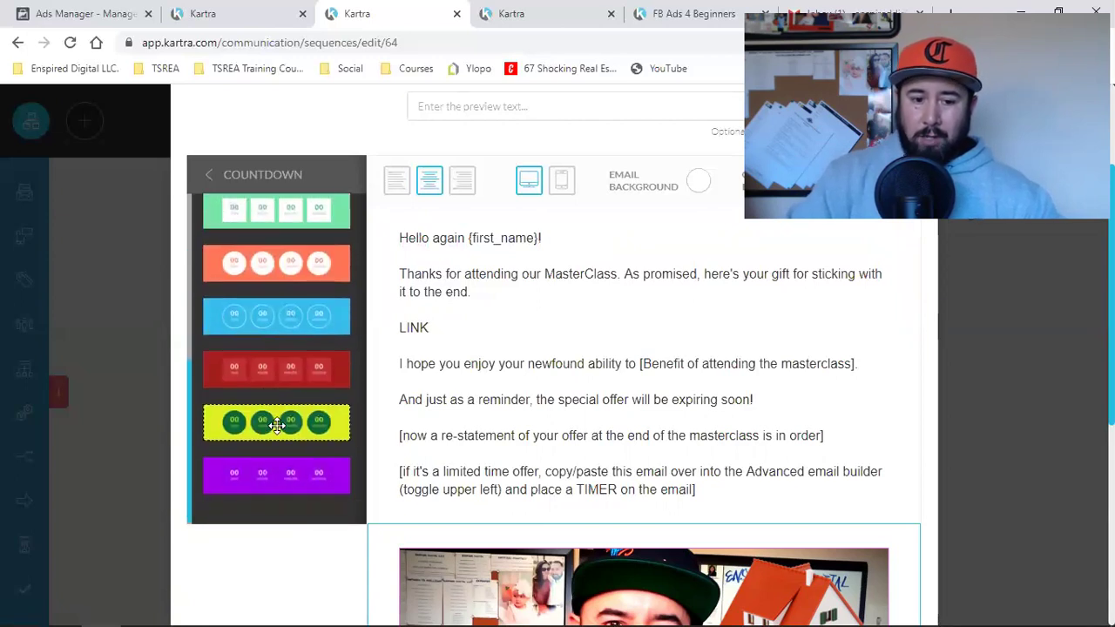
pyautogui.scroll(-2, 277, 429)
pyautogui.scroll(-1, 276, 426)
pyautogui.scroll(5, 277, 425)
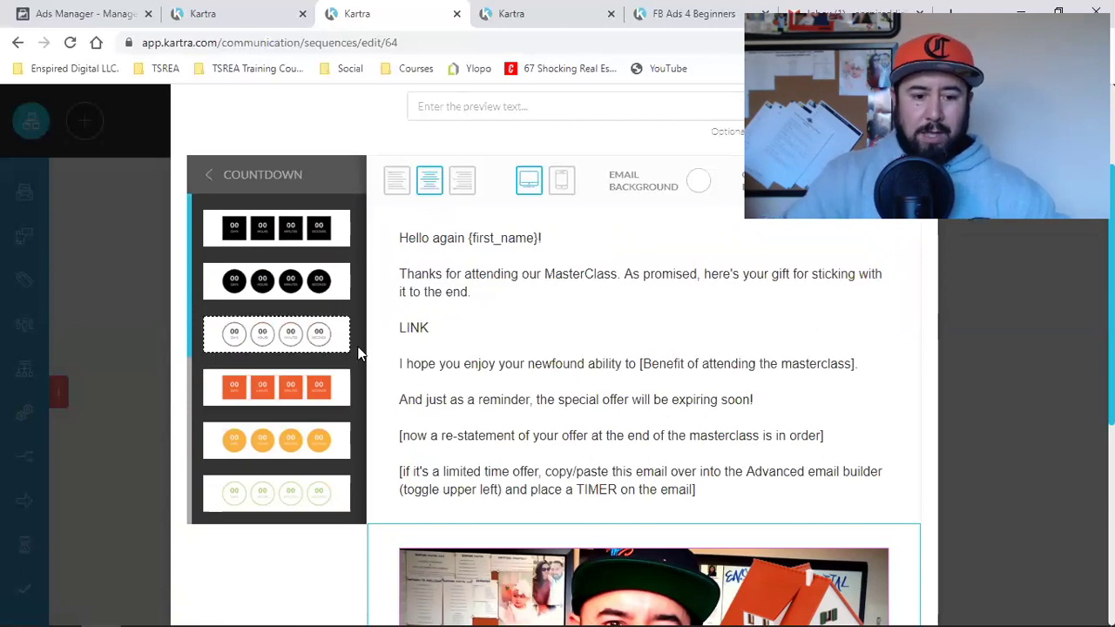
pyautogui.scroll(-2, 522, 394)
pyautogui.scroll(4, 523, 394)
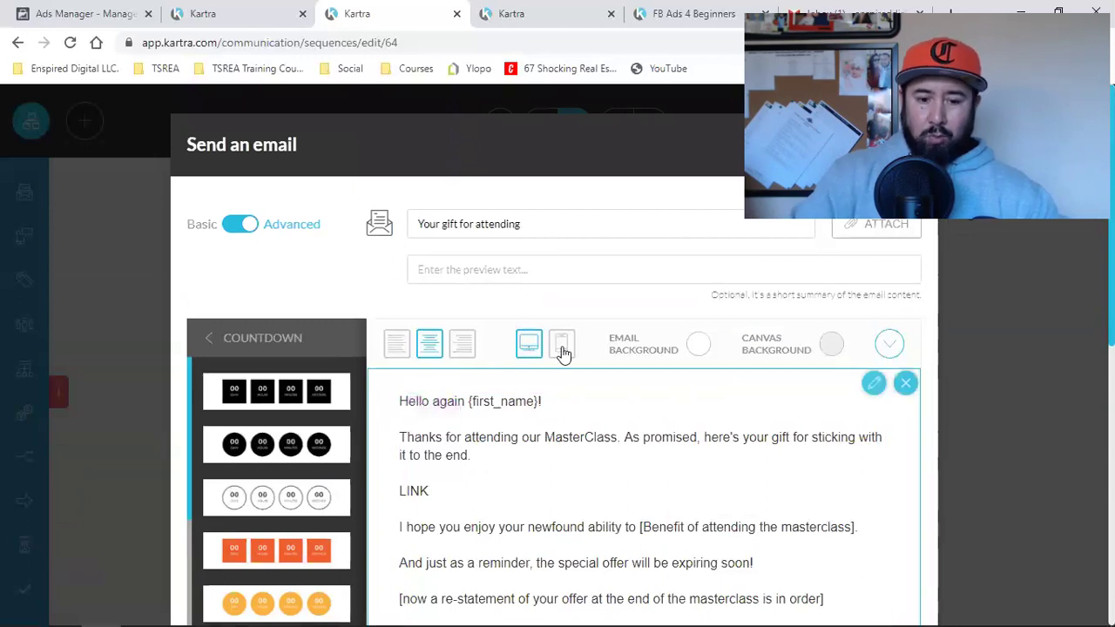
pyautogui.scroll(-2, 438, 428)
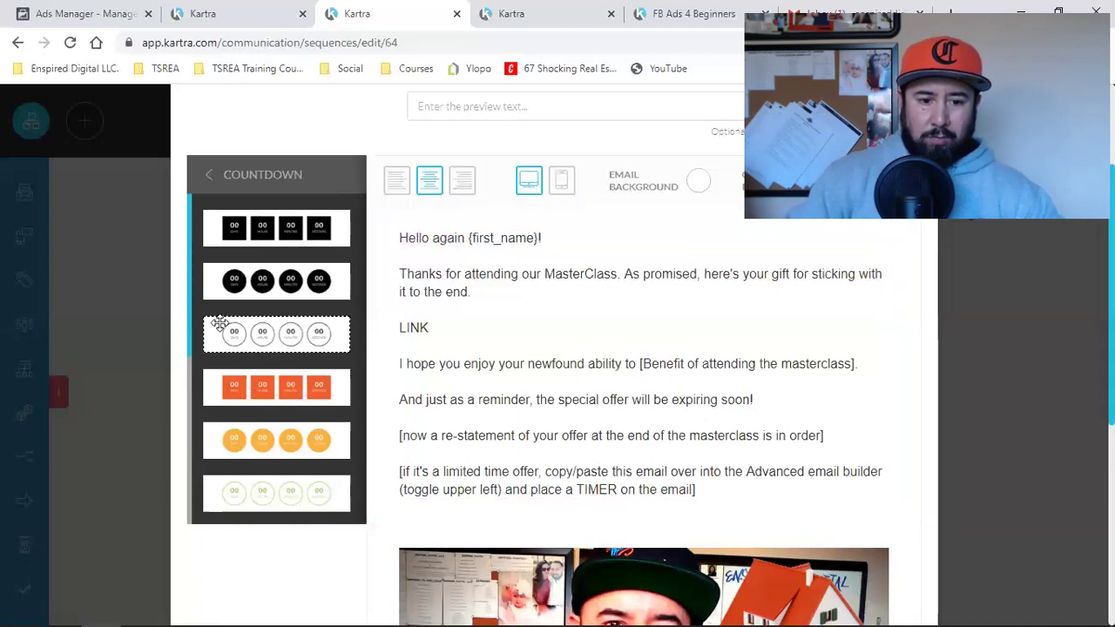
pyautogui.scroll(-3, 244, 323)
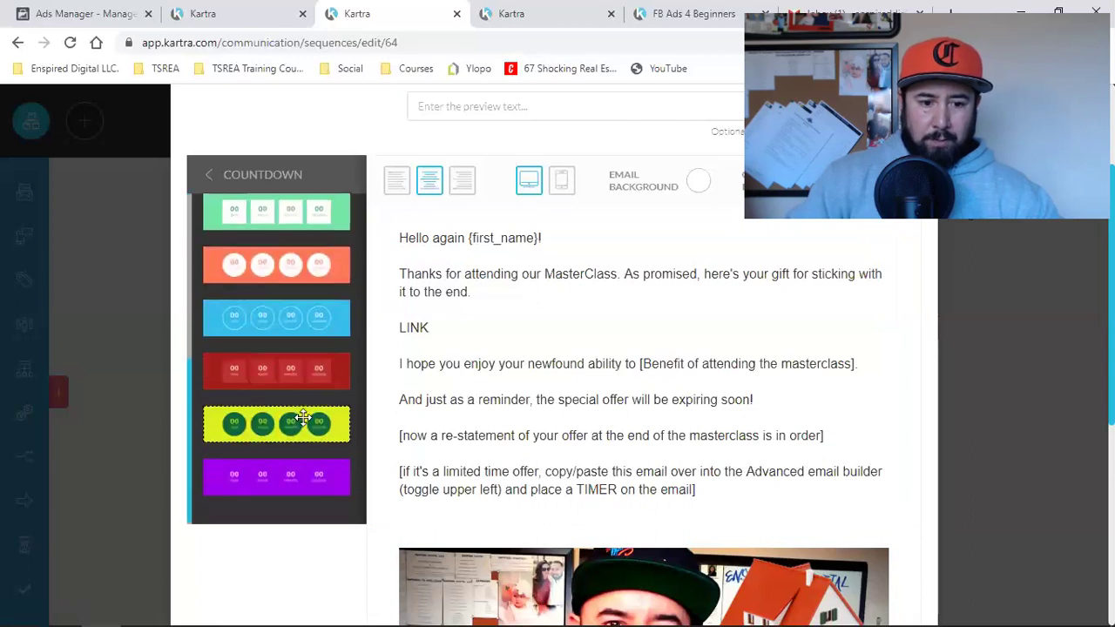
pyautogui.scroll(3, 300, 427)
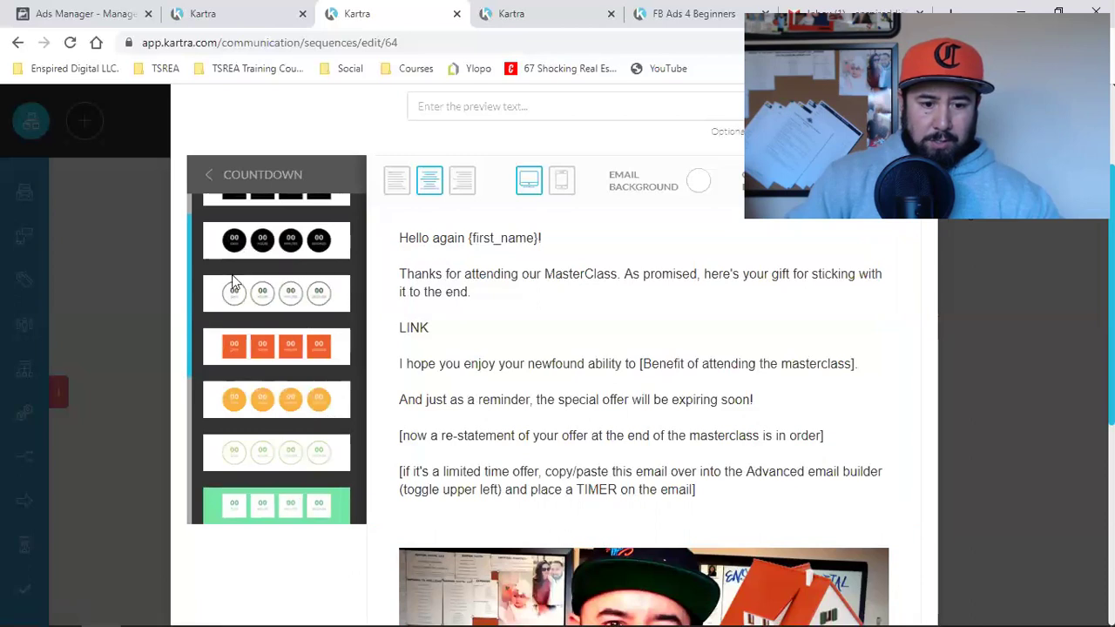
pyautogui.moveTo(282, 293); pyautogui.dragTo(671, 481)
pyautogui.scroll(-2, 608, 528)
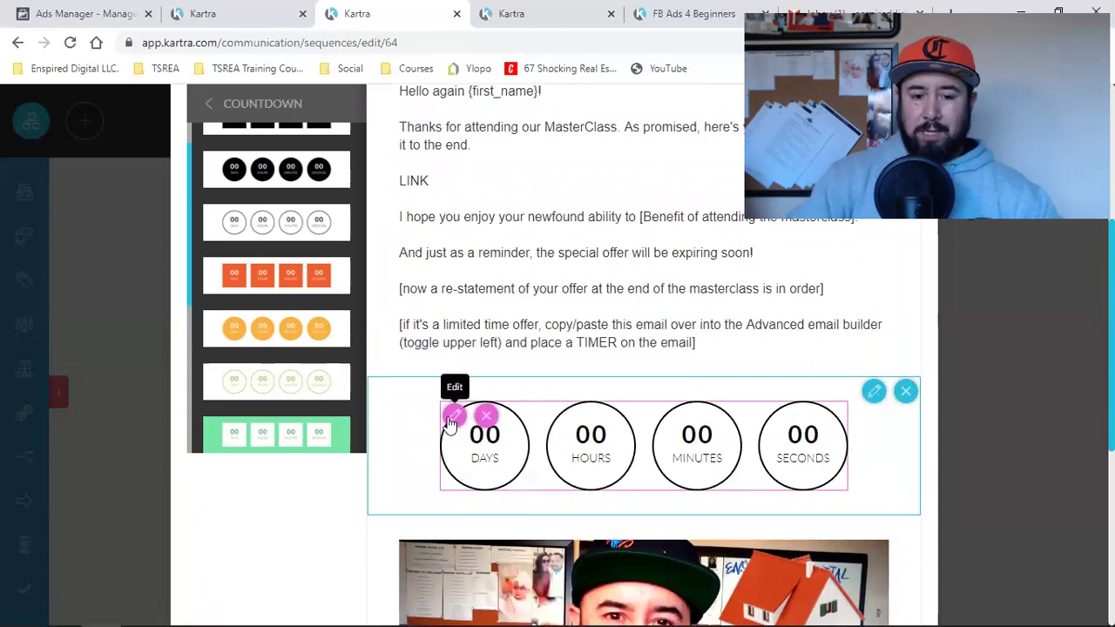
# Open the countdown's settings and change its background colour to dark navy blue
pyautogui.click(452, 417)
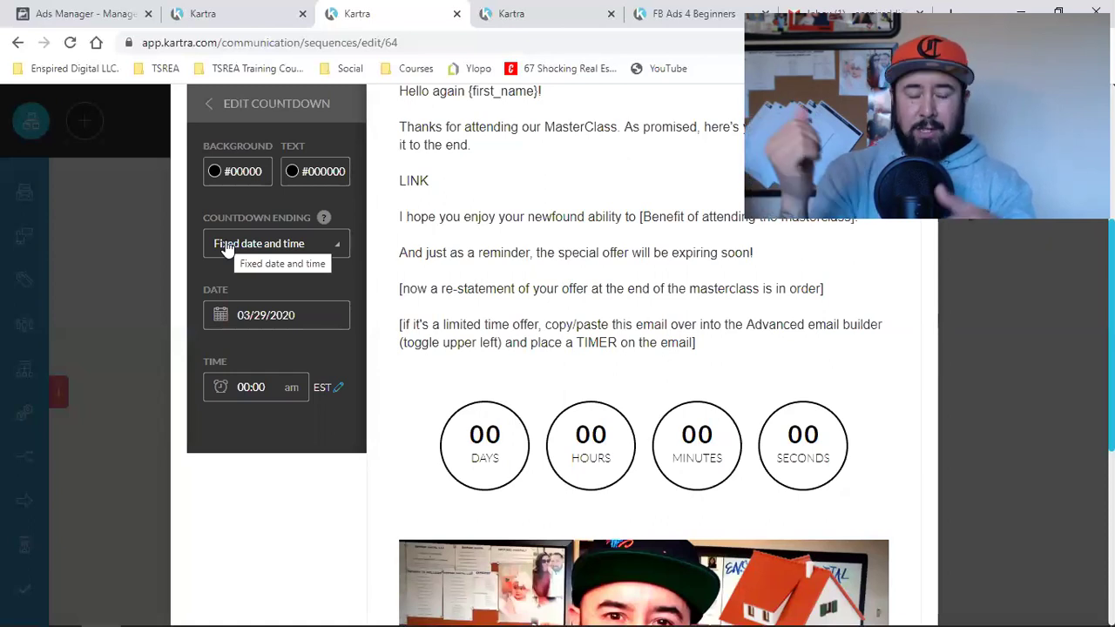
pyautogui.moveTo(517, 408)
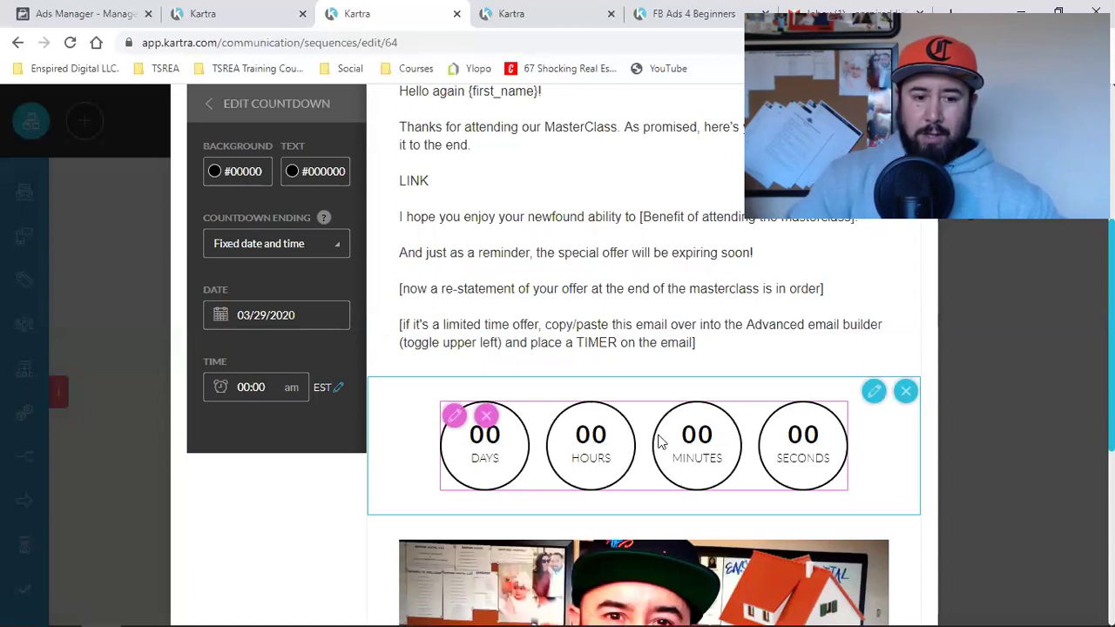
pyautogui.click(231, 175)
pyautogui.click(336, 241)
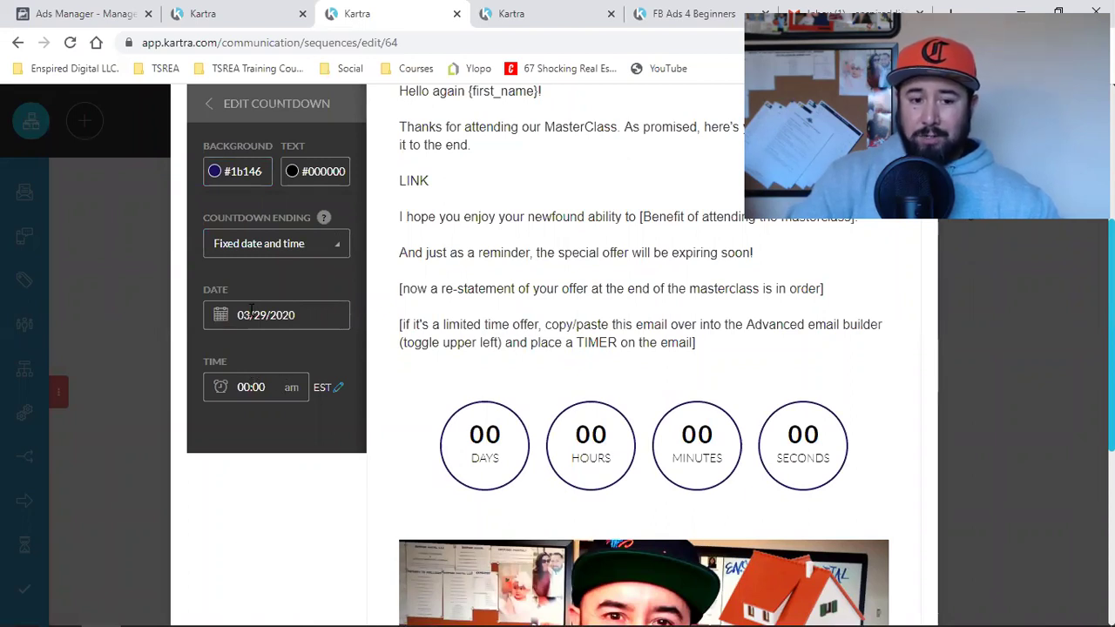
# Set the countdown ending to Tag subs. (dynamic)
pyautogui.click(253, 248)
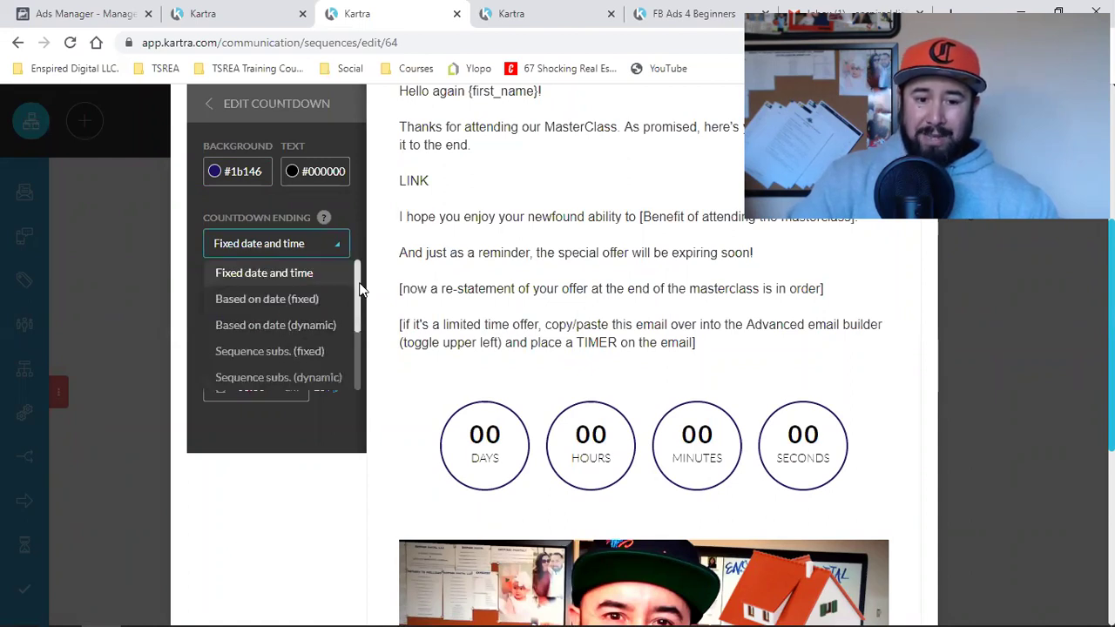
pyautogui.moveTo(360, 291); pyautogui.dragTo(357, 355)
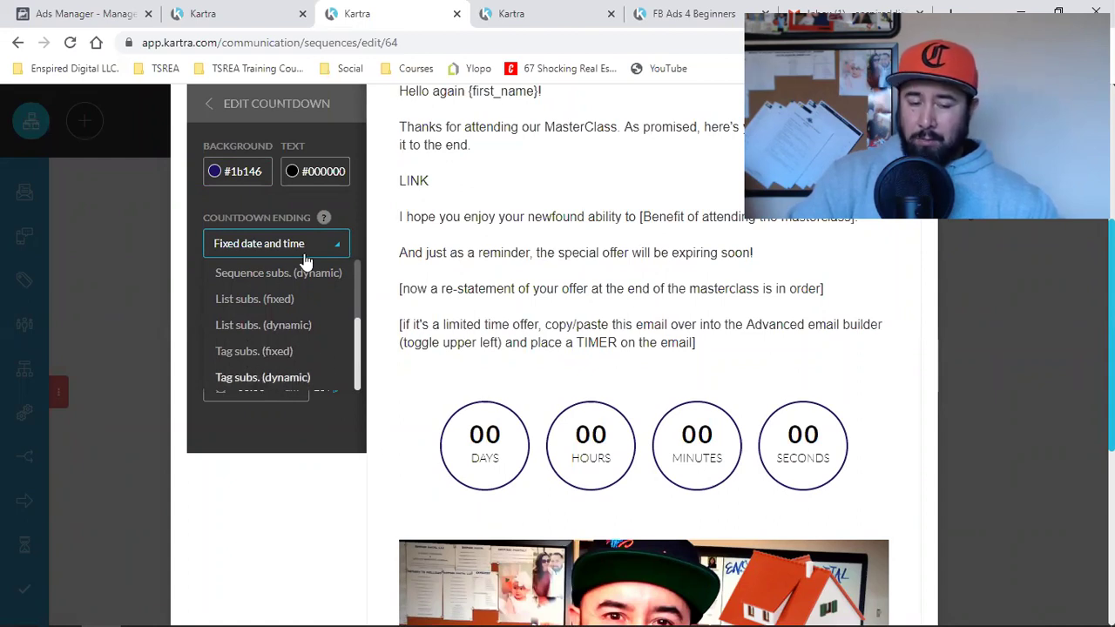
pyautogui.click(392, 259)
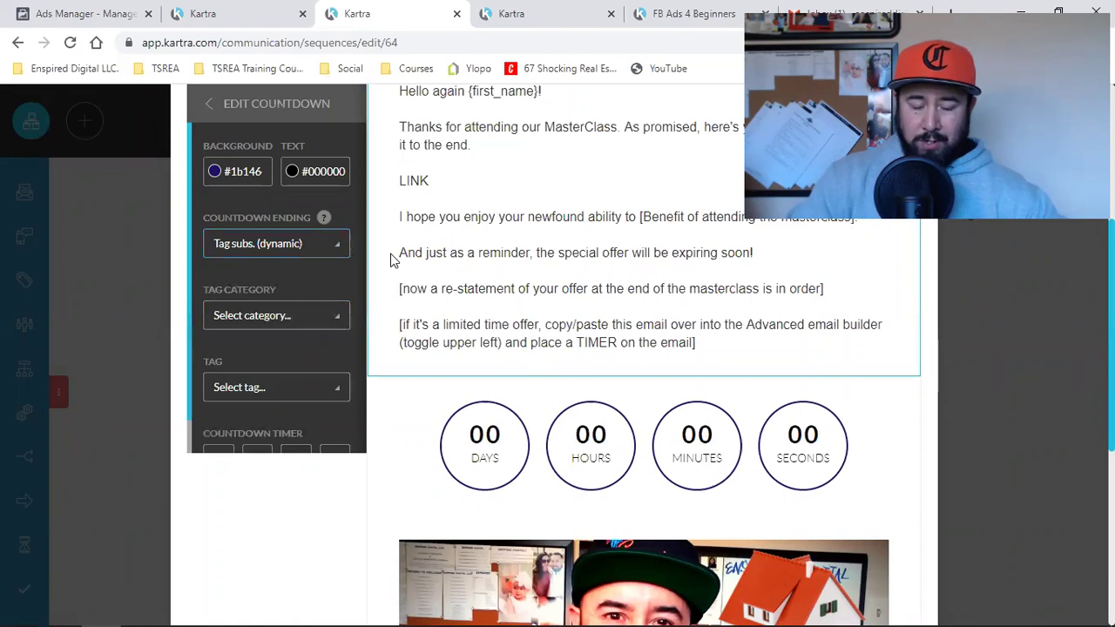
# Tie the dynamic countdown to the TSREA Finished Webclass tag in the TSREA Training Course category
pyautogui.click(267, 324)
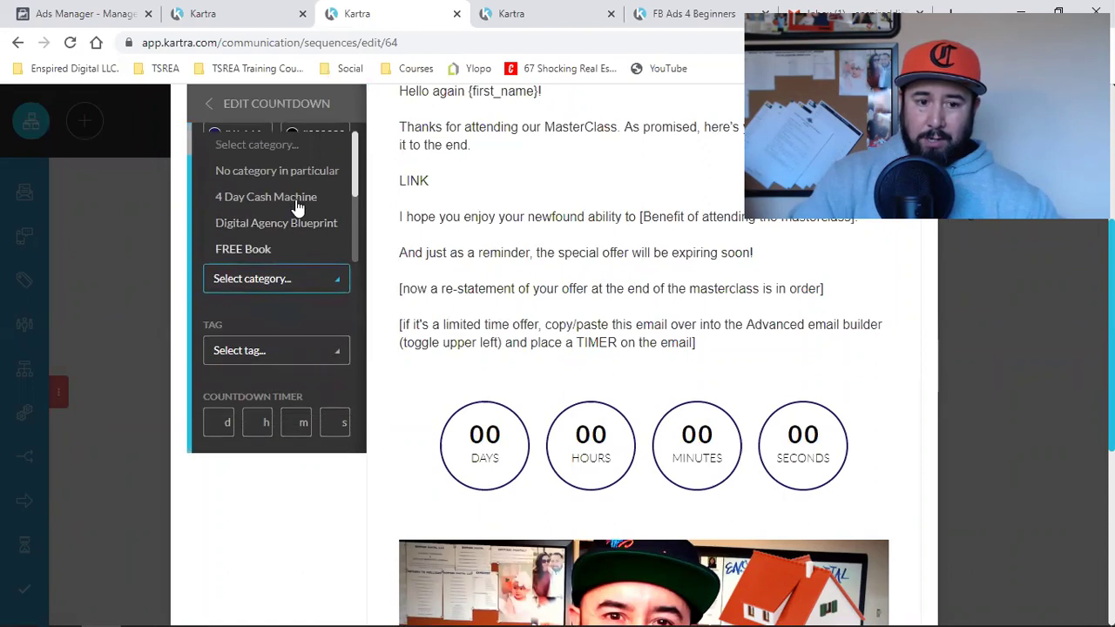
pyautogui.moveTo(353, 140); pyautogui.dragTo(351, 224)
pyautogui.click(293, 252)
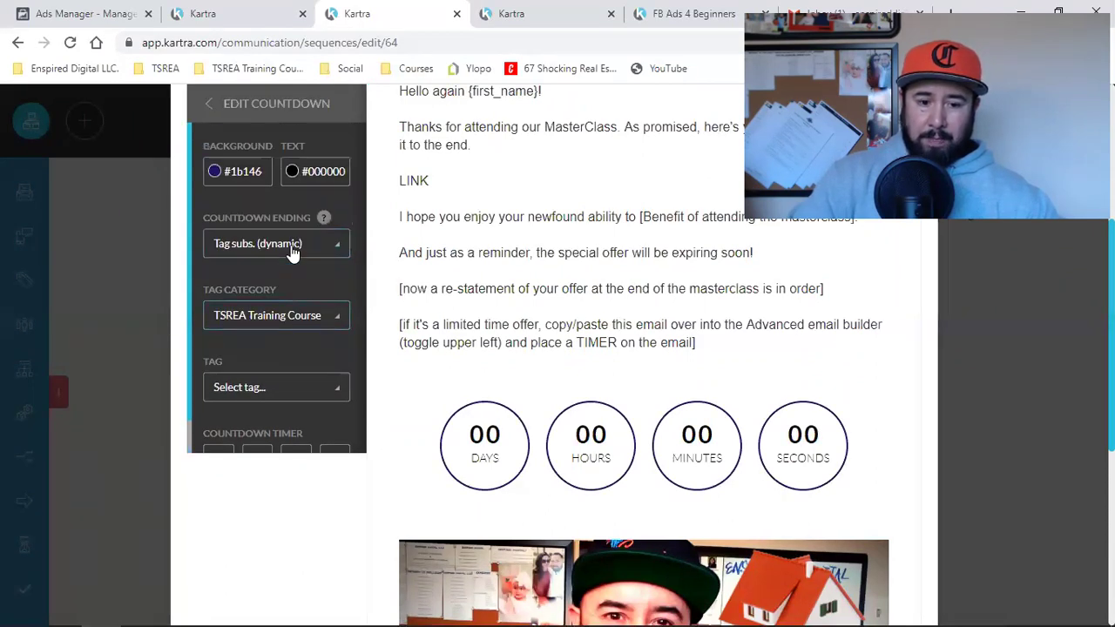
pyautogui.click(293, 393)
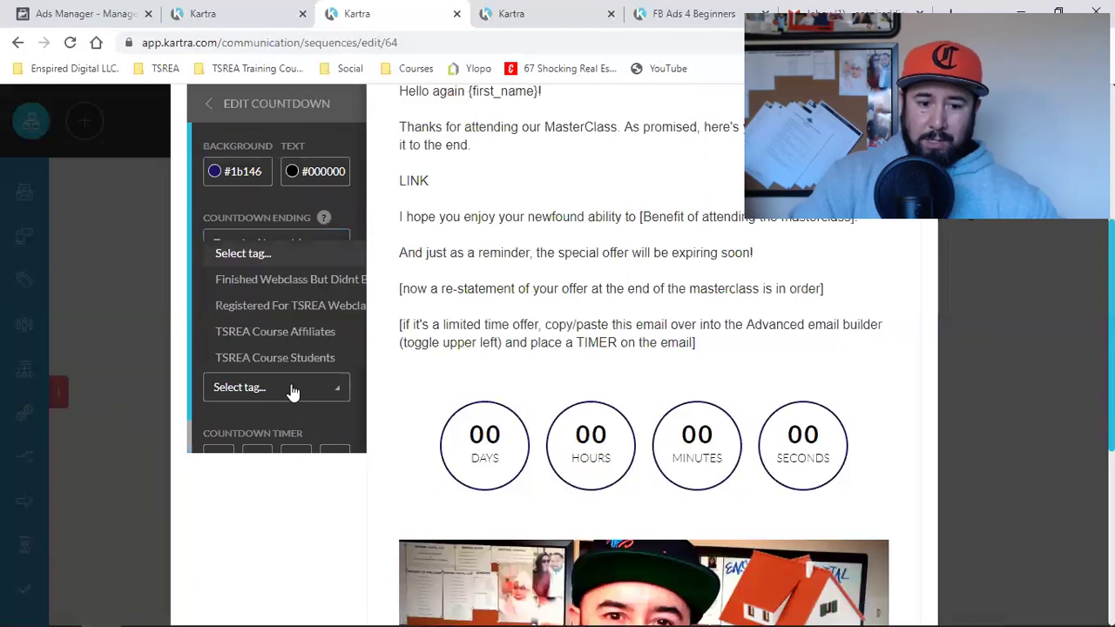
pyautogui.scroll(-1, 287, 301)
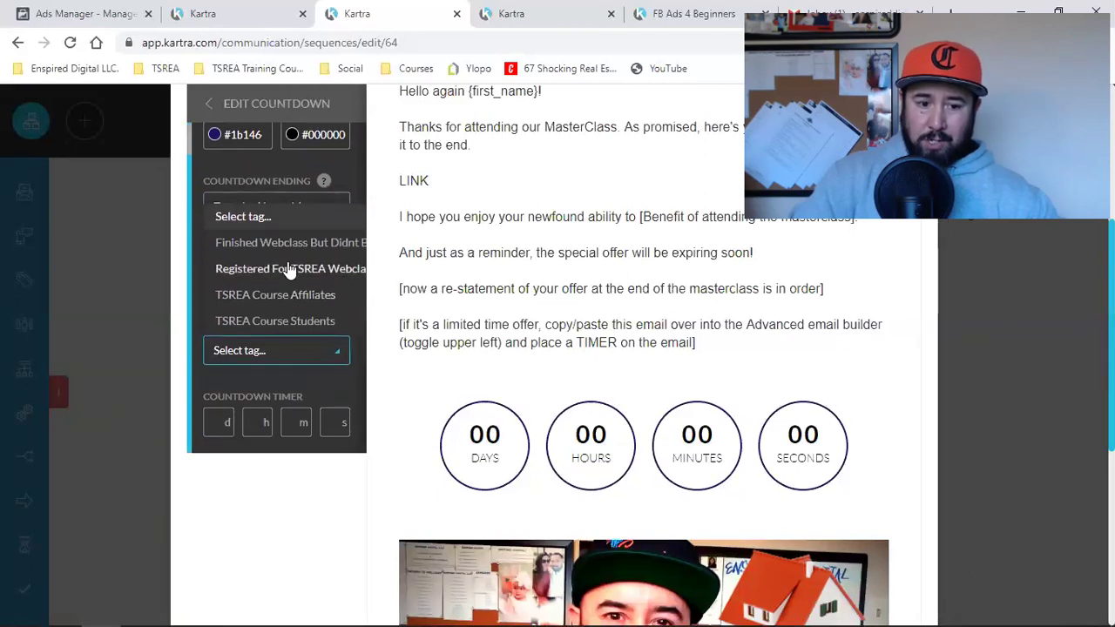
pyautogui.scroll(-4, 291, 265)
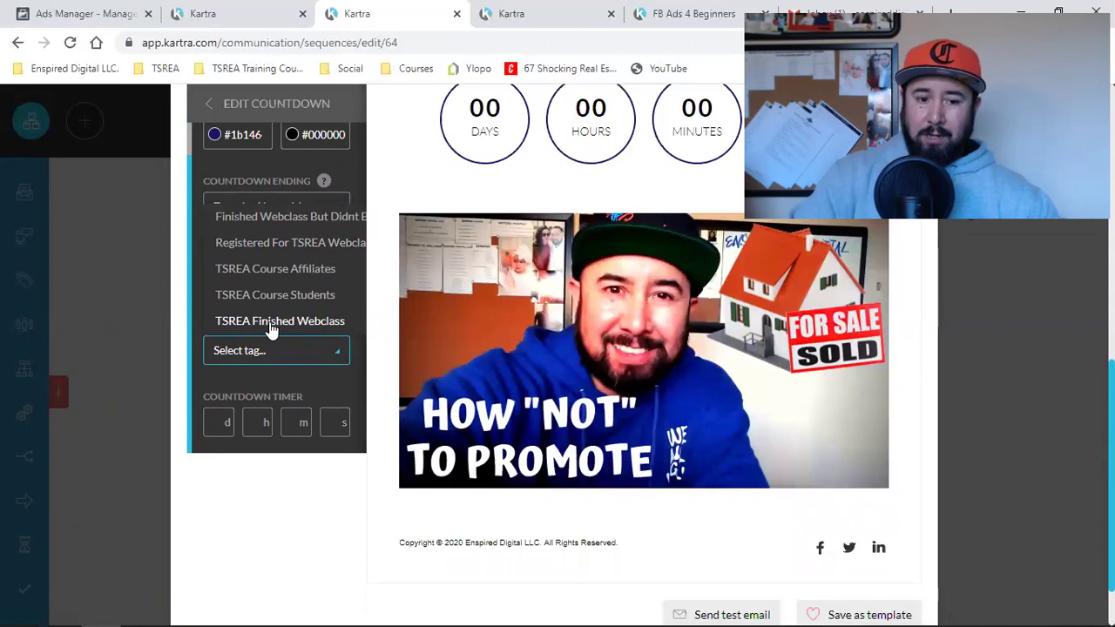
pyautogui.click(272, 322)
pyautogui.scroll(-1, 266, 329)
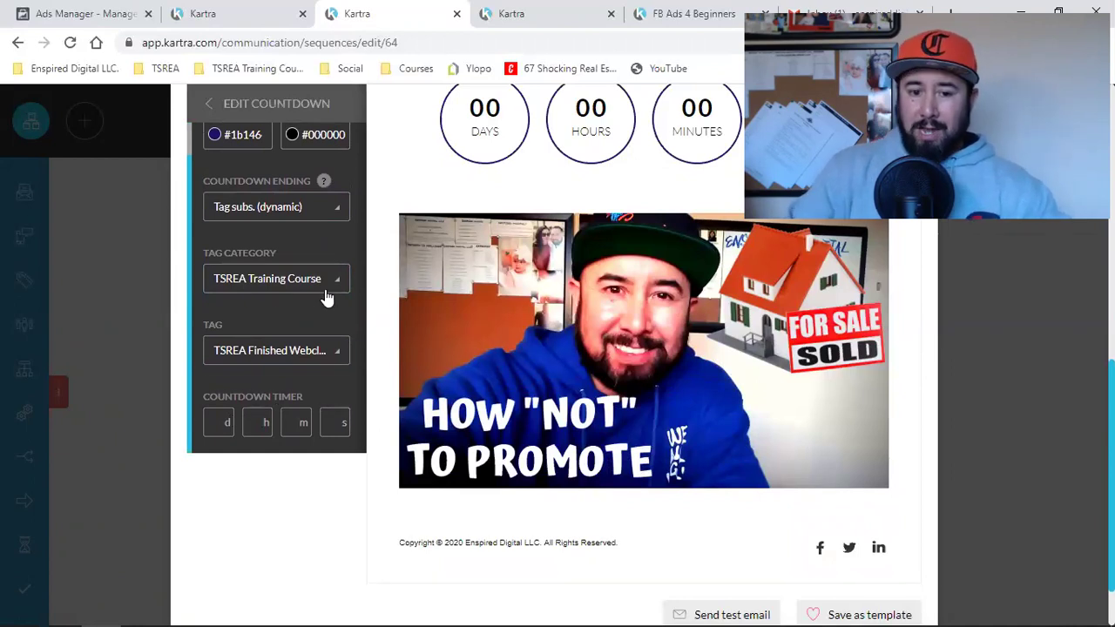
pyautogui.scroll(1, 323, 299)
pyautogui.scroll(2, 532, 218)
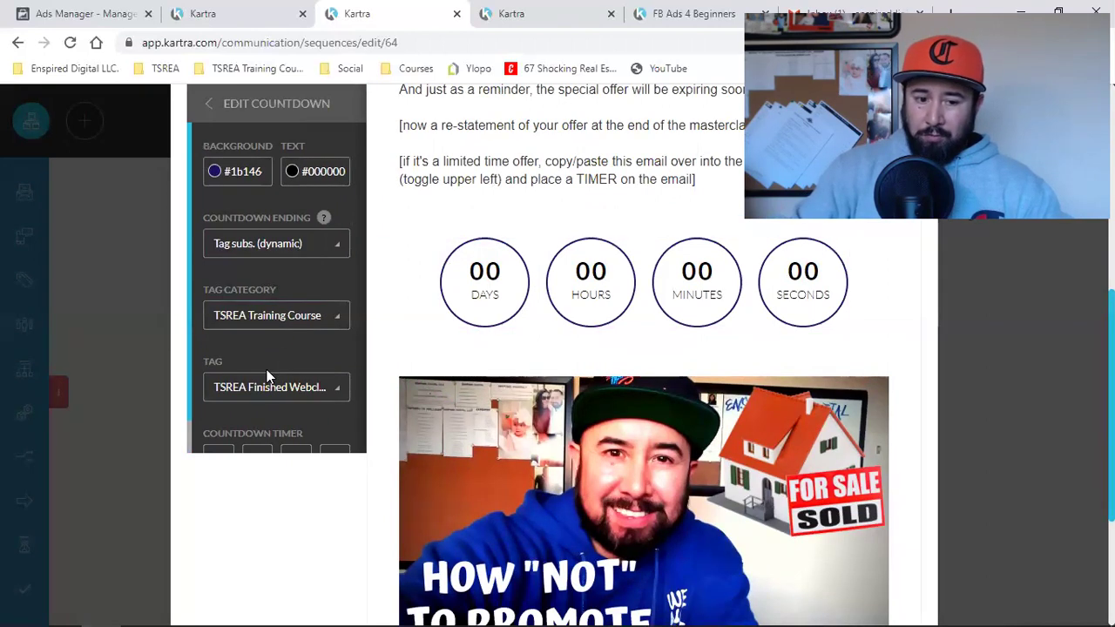
# Set the countdown timer's duration to 5 days
pyautogui.scroll(-1, 280, 298)
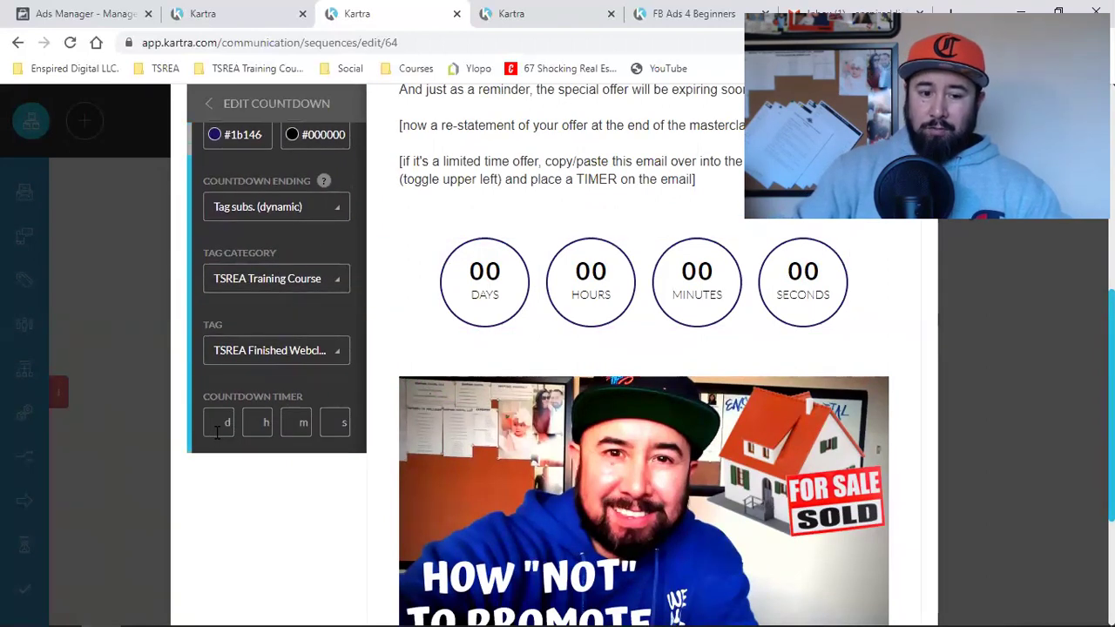
pyautogui.write('5')
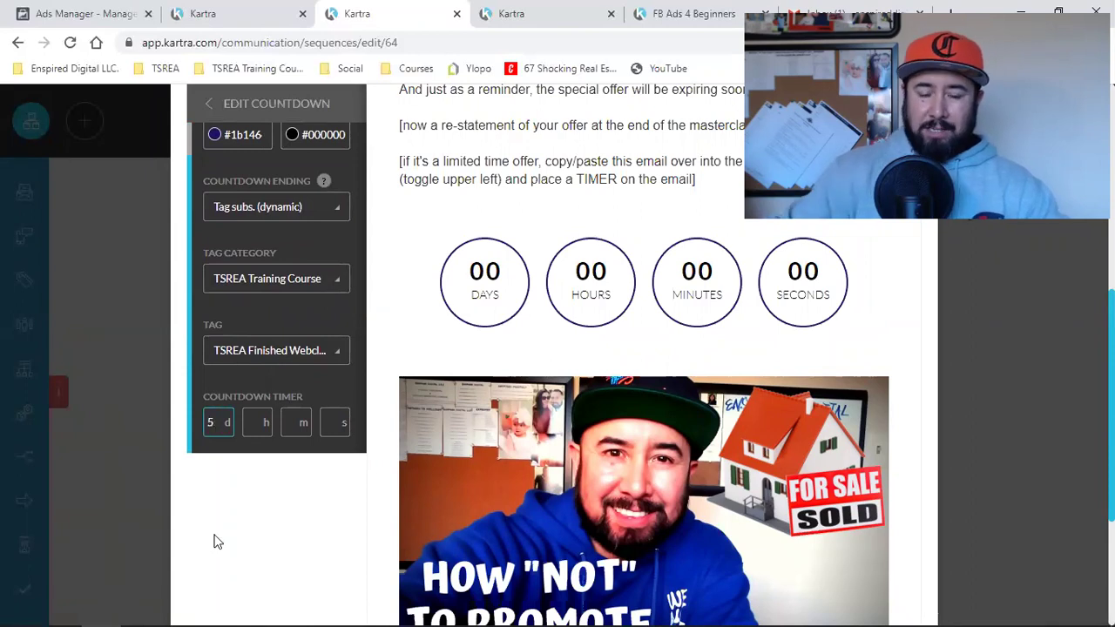
pyautogui.scroll(1, 251, 408)
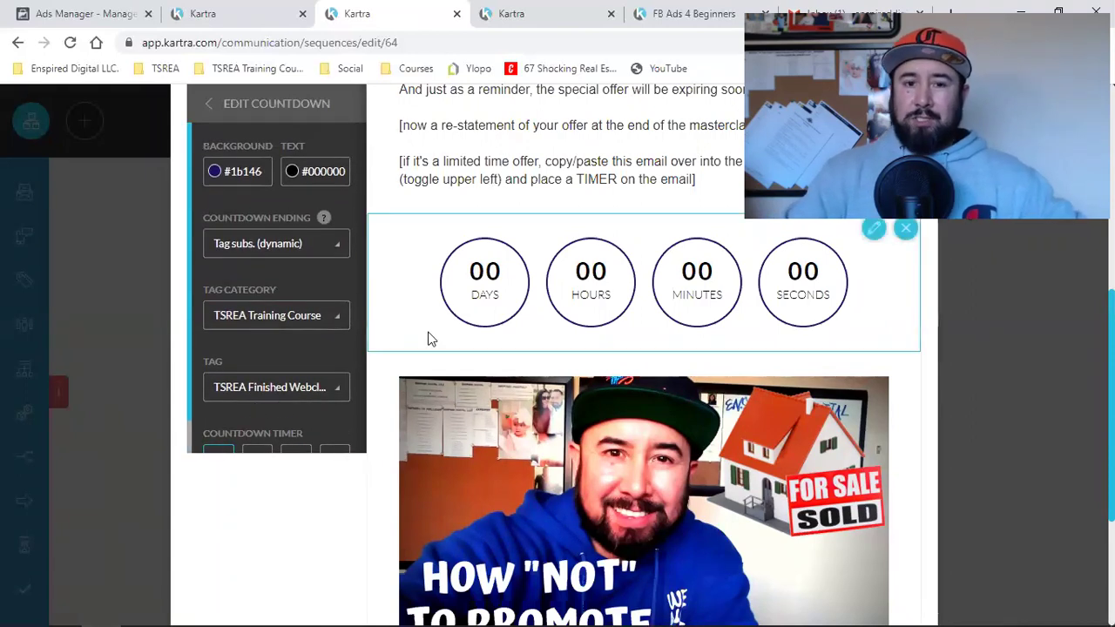
# Switch to the FB Ads 4 Beginners landing page and open its Teach Me Facebook Ads! sign-up form
pyautogui.click(660, 9)
pyautogui.scroll(-4, 632, 372)
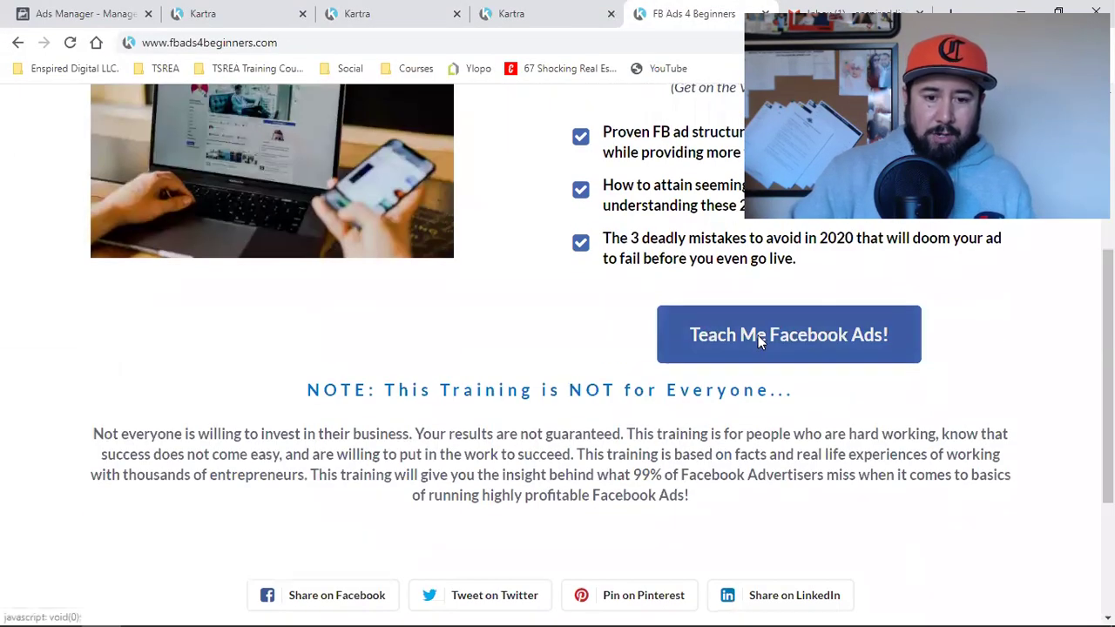
pyautogui.click(758, 335)
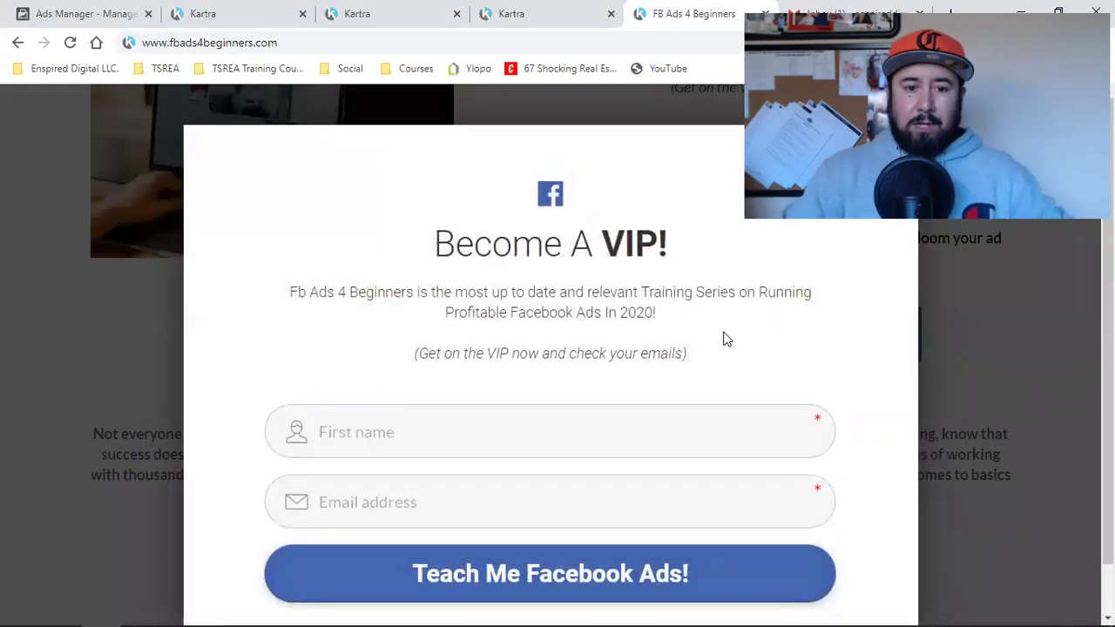
# Return to the sequence's email editor, finish editing the email, and close its Send an email settings
pyautogui.click(315, 12)
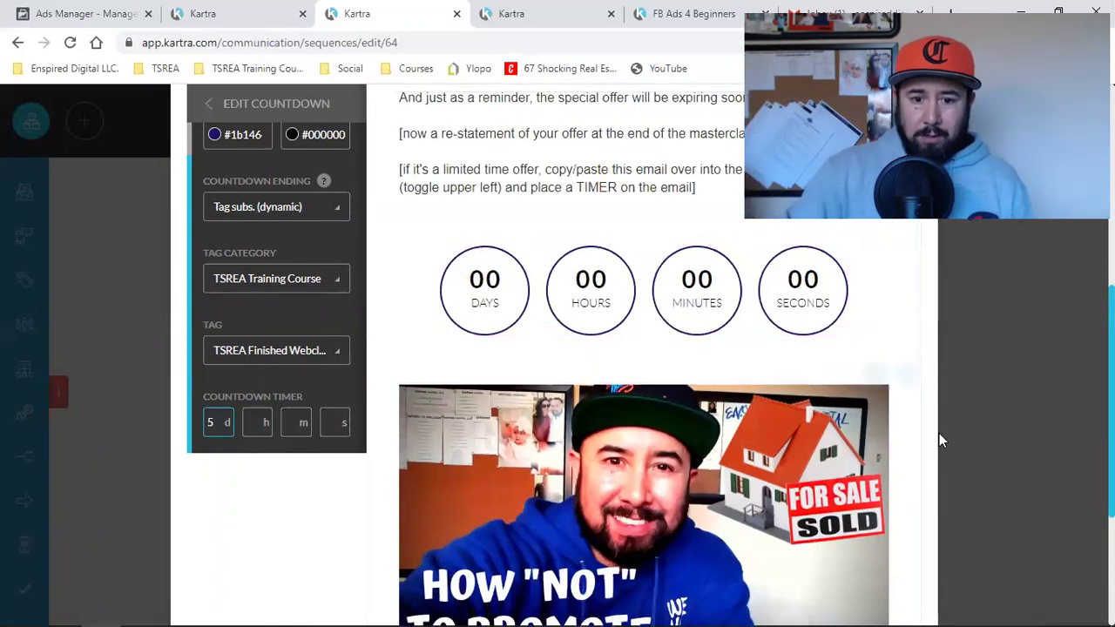
pyautogui.scroll(5, 939, 433)
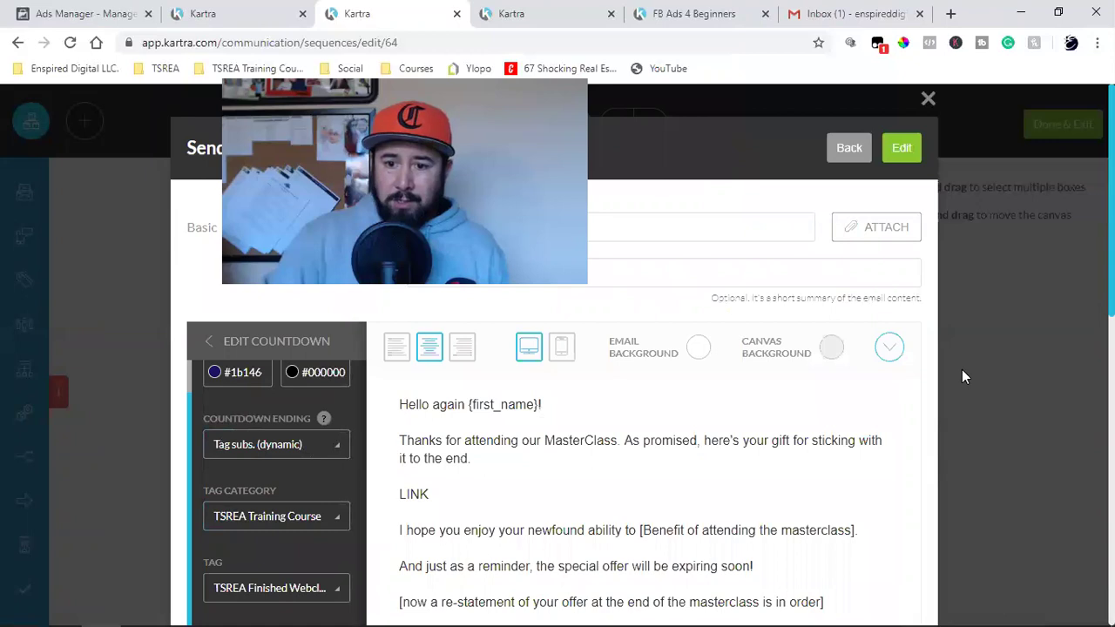
pyautogui.click(901, 148)
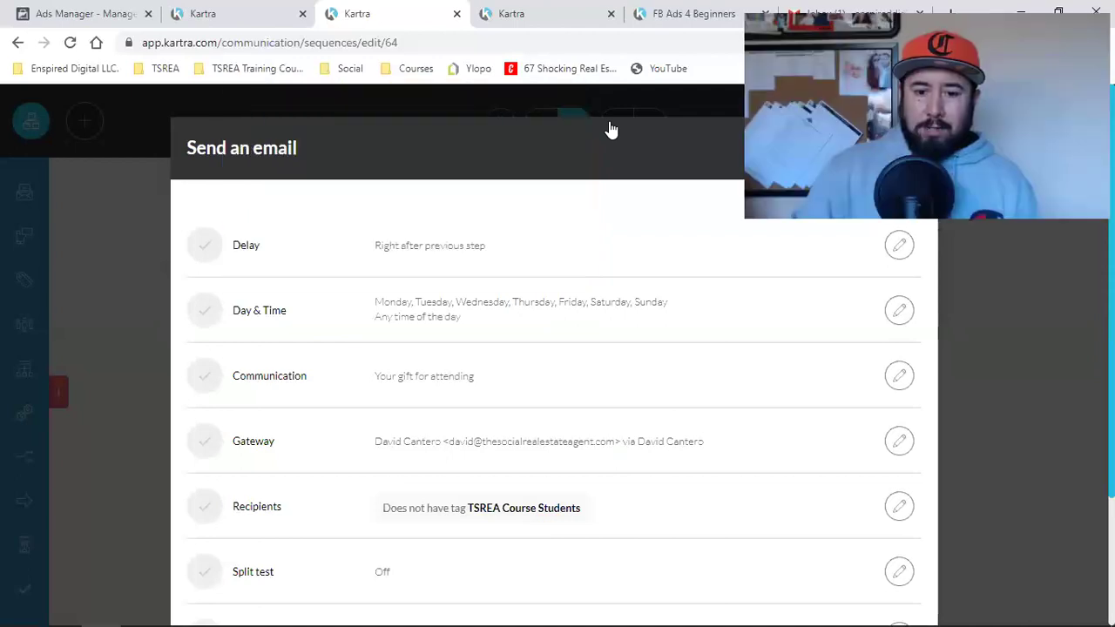
pyautogui.click(897, 147)
# Review the sequence from its starting rules through the emails and automations of both branches to the Complete steps
pyautogui.scroll(3, 741, 348)
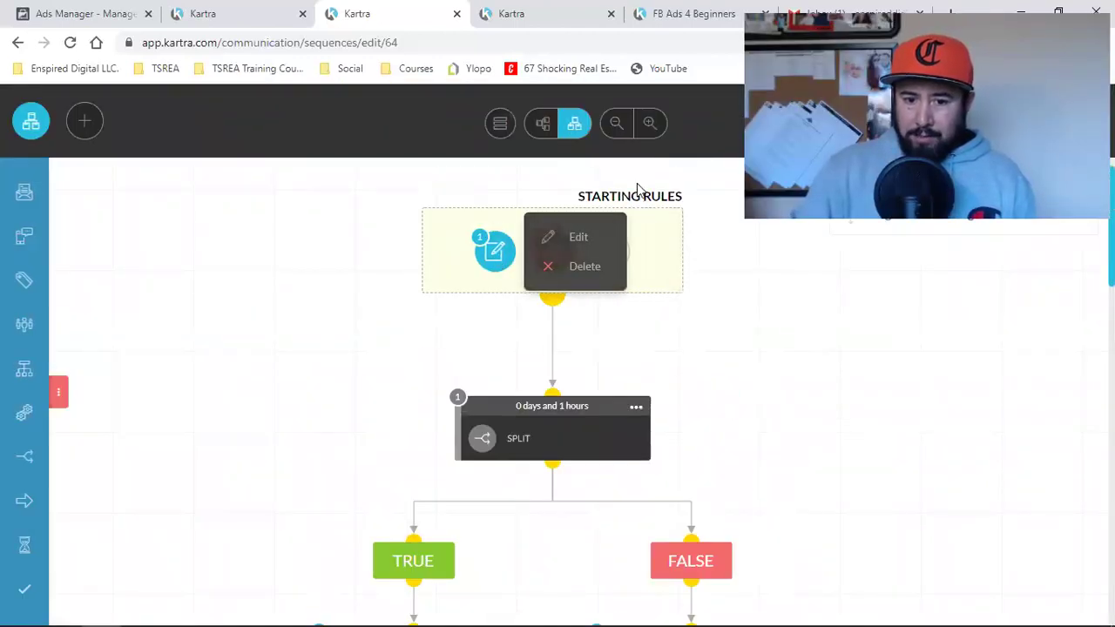
pyautogui.scroll(-2, 558, 262)
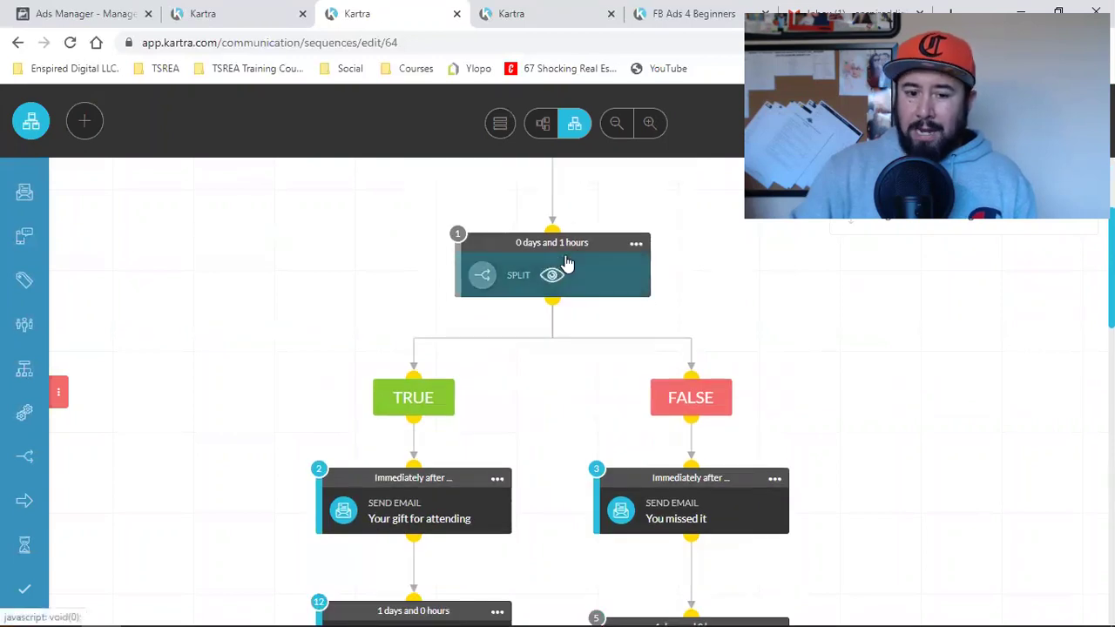
pyautogui.scroll(-2, 540, 279)
pyautogui.moveTo(654, 357)
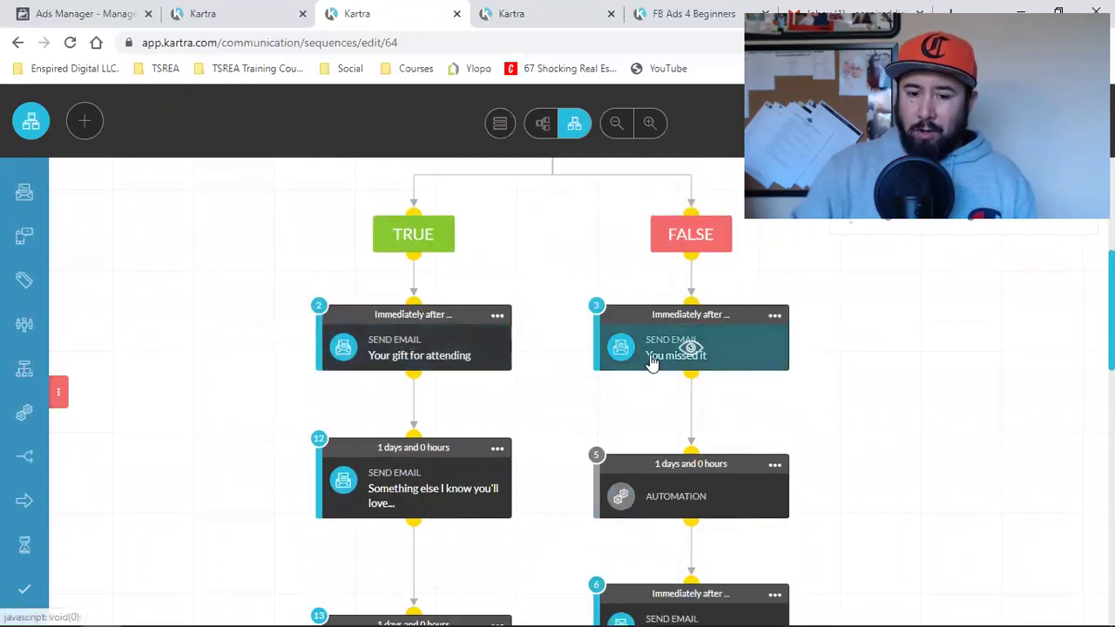
pyautogui.scroll(-2, 651, 362)
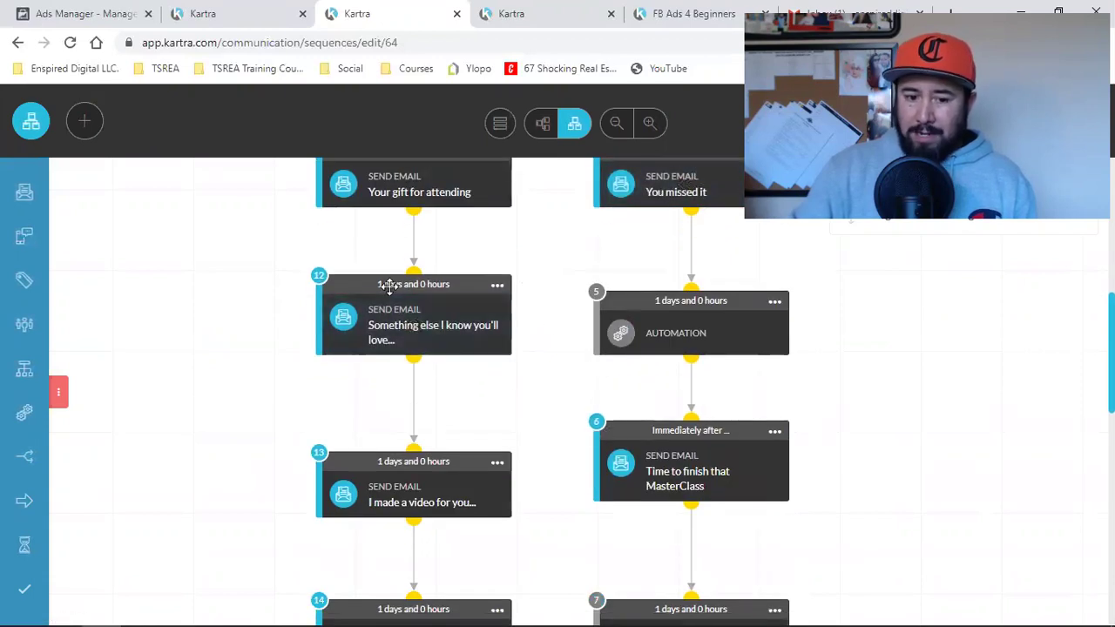
pyautogui.moveTo(468, 335)
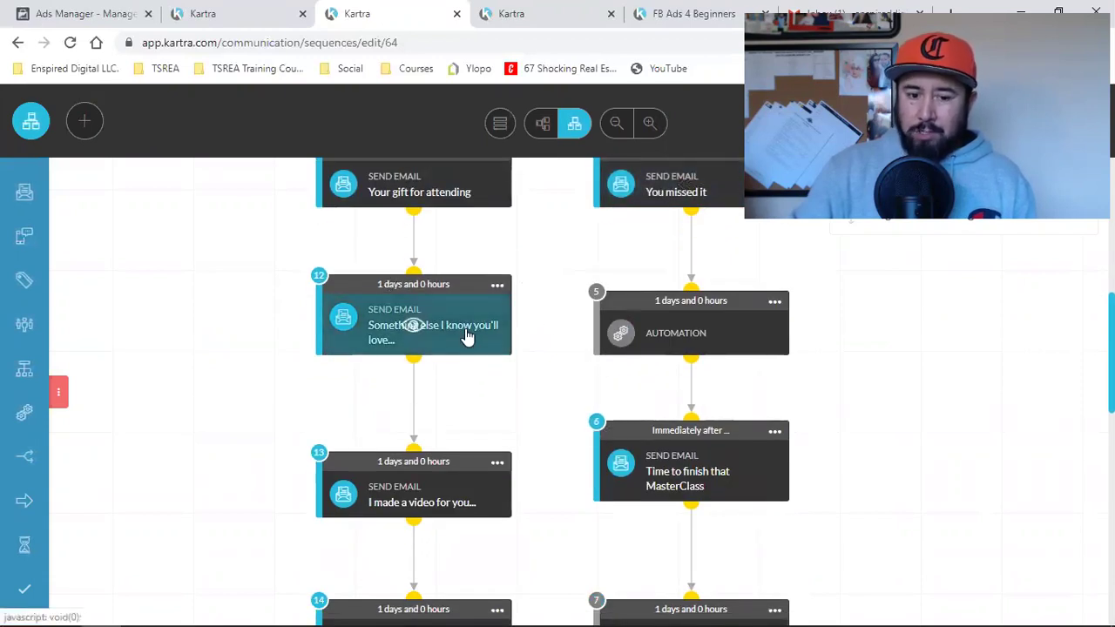
pyautogui.scroll(-2, 471, 342)
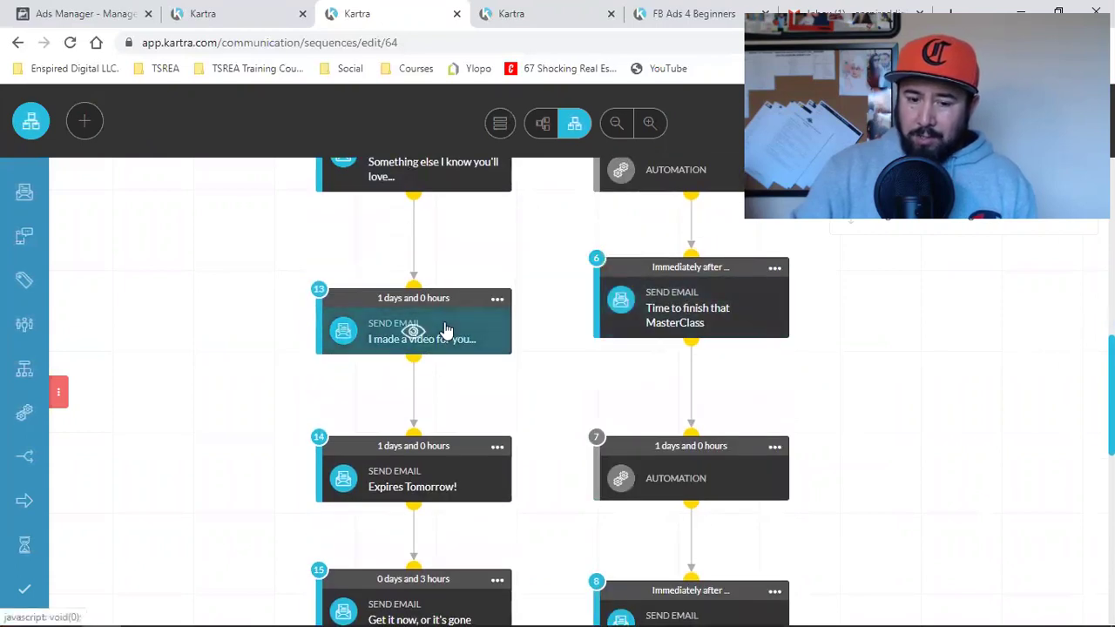
pyautogui.scroll(-2, 649, 305)
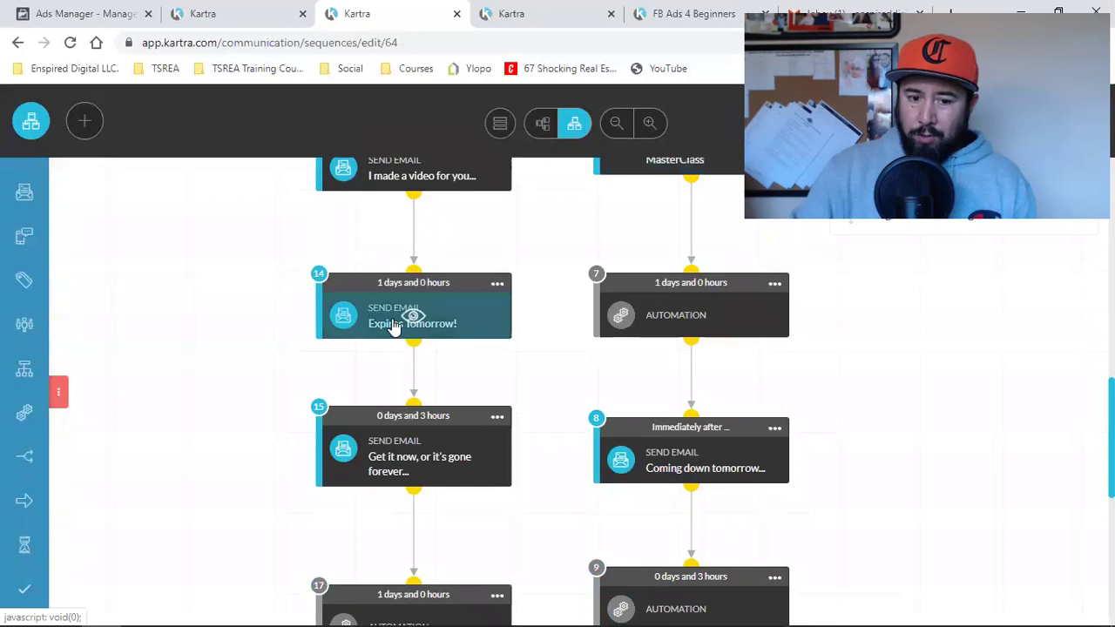
pyautogui.scroll(-2, 697, 505)
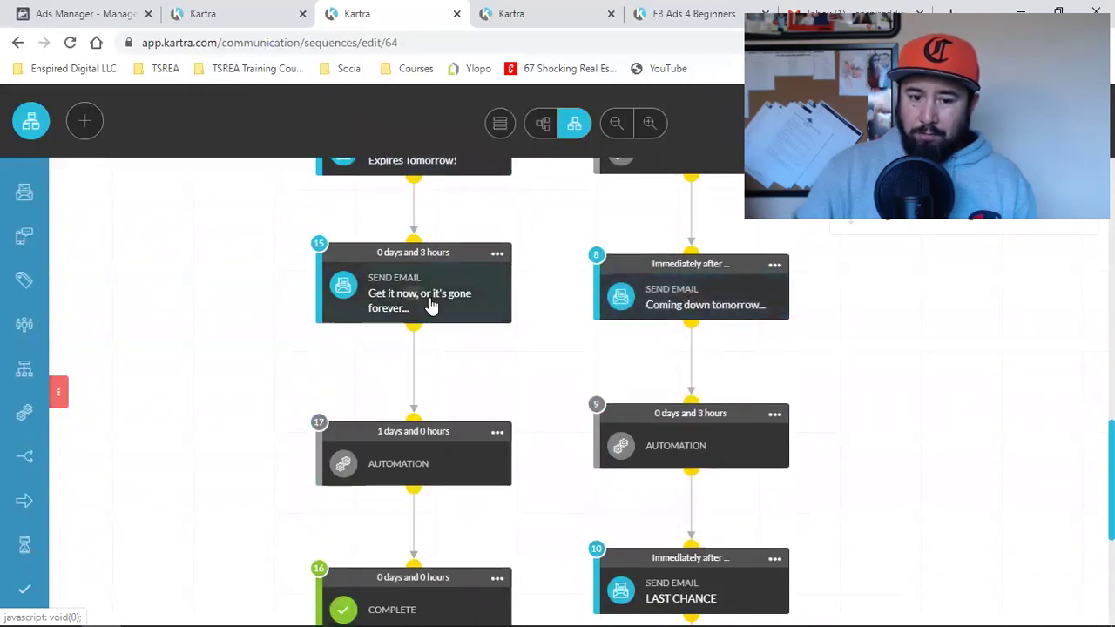
pyautogui.scroll(-2, 430, 305)
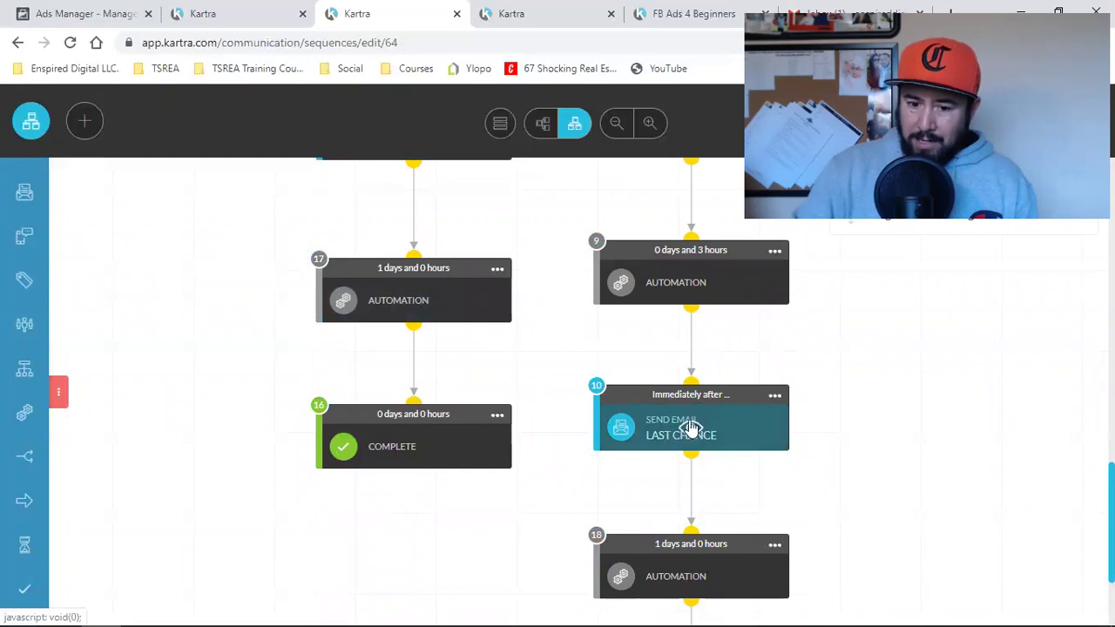
pyautogui.scroll(-2, 717, 426)
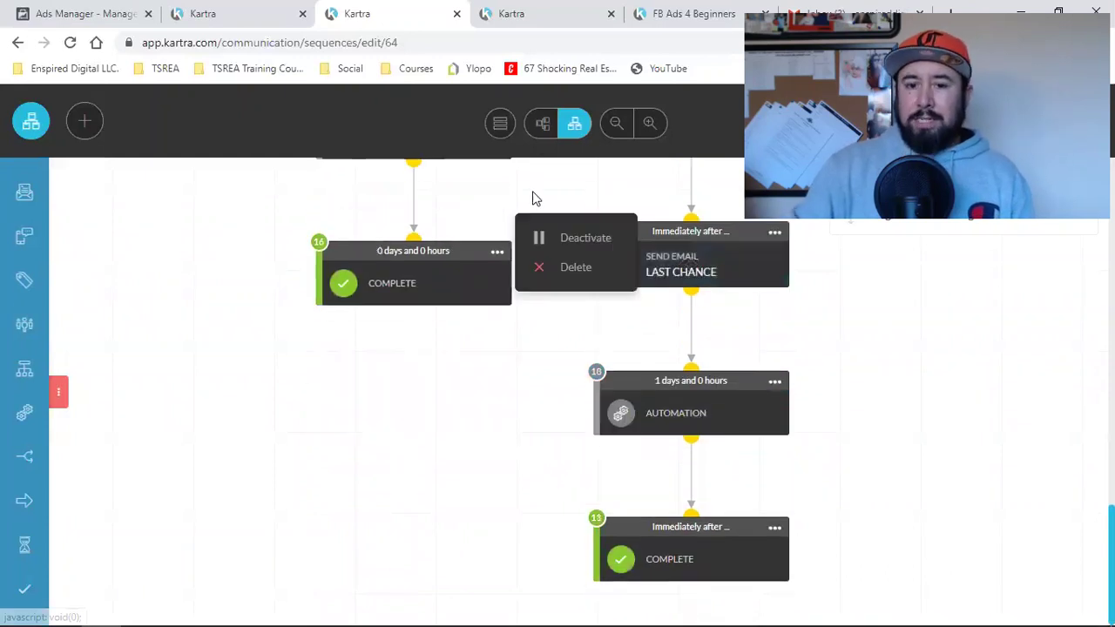
# Check the done-for-you campaigns page, and return to the sequence to look over the ends of both branches
pyautogui.click(257, 7)
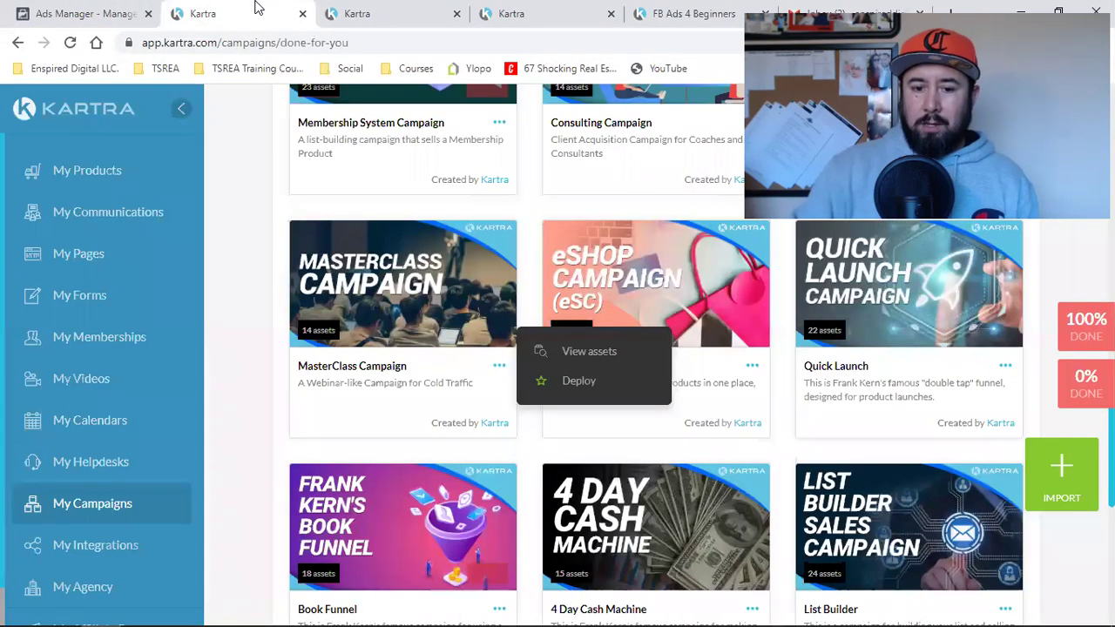
pyautogui.click(363, 11)
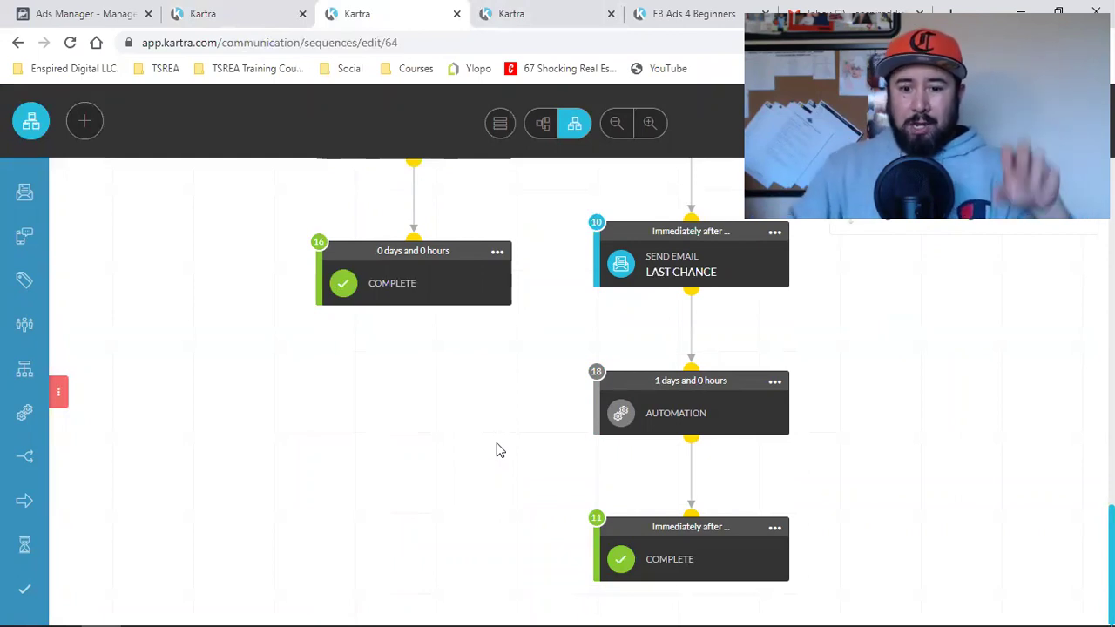
pyautogui.scroll(8, 490, 483)
pyautogui.scroll(-3, 639, 249)
pyautogui.scroll(-3, 575, 409)
pyautogui.scroll(-3, 575, 409)
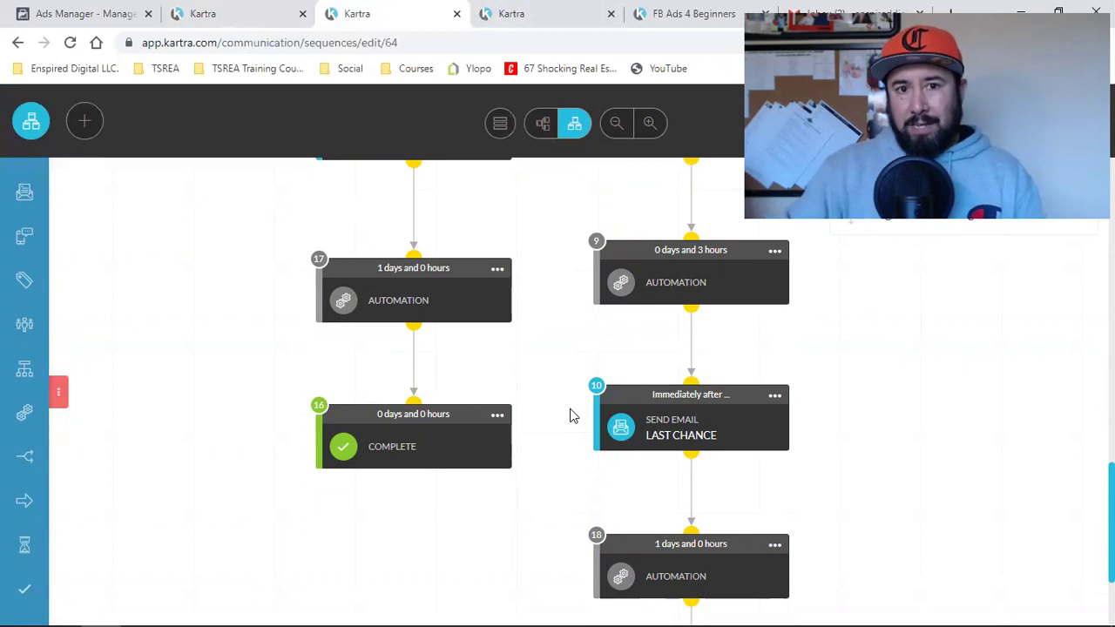
# Examine the starting rules, the split and the early emails and automation in the True and False branches
pyautogui.scroll(10, 570, 415)
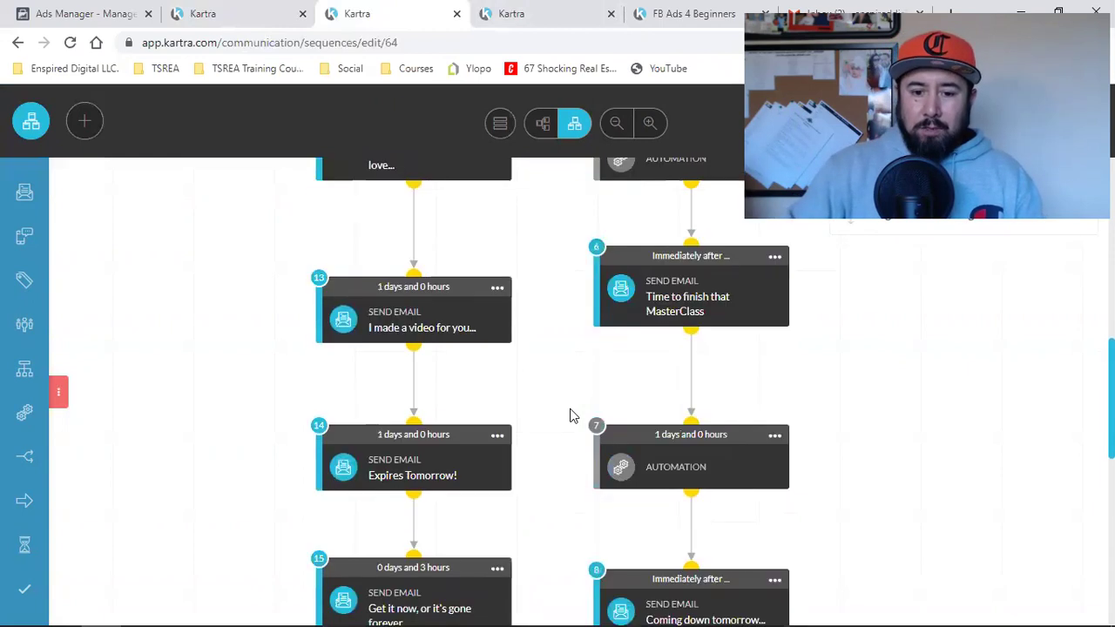
pyautogui.scroll(3, 573, 420)
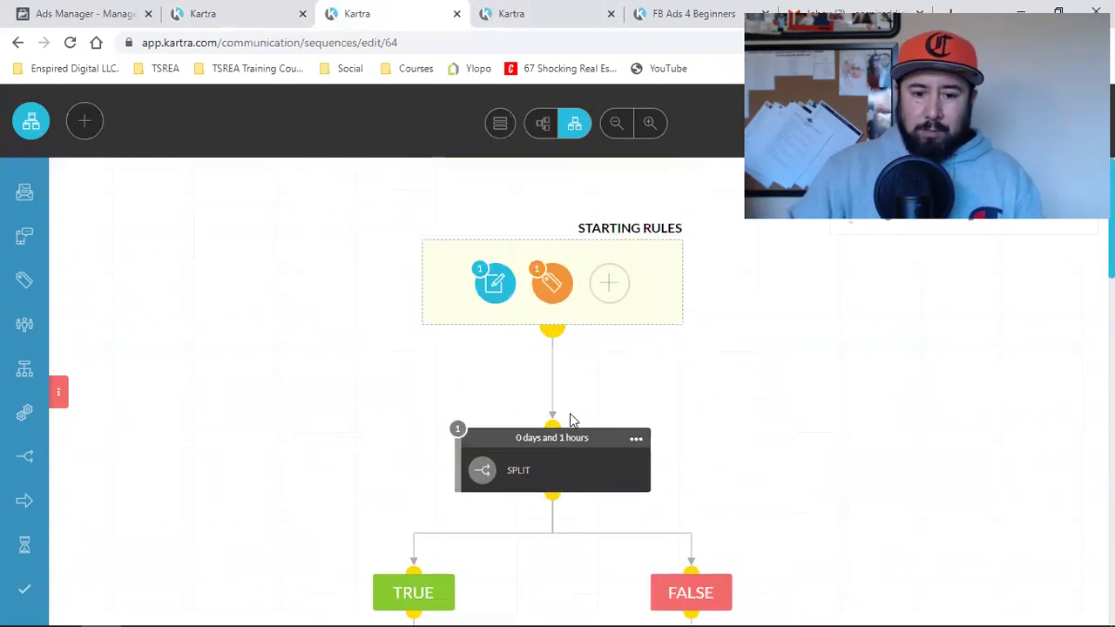
pyautogui.scroll(-2, 568, 427)
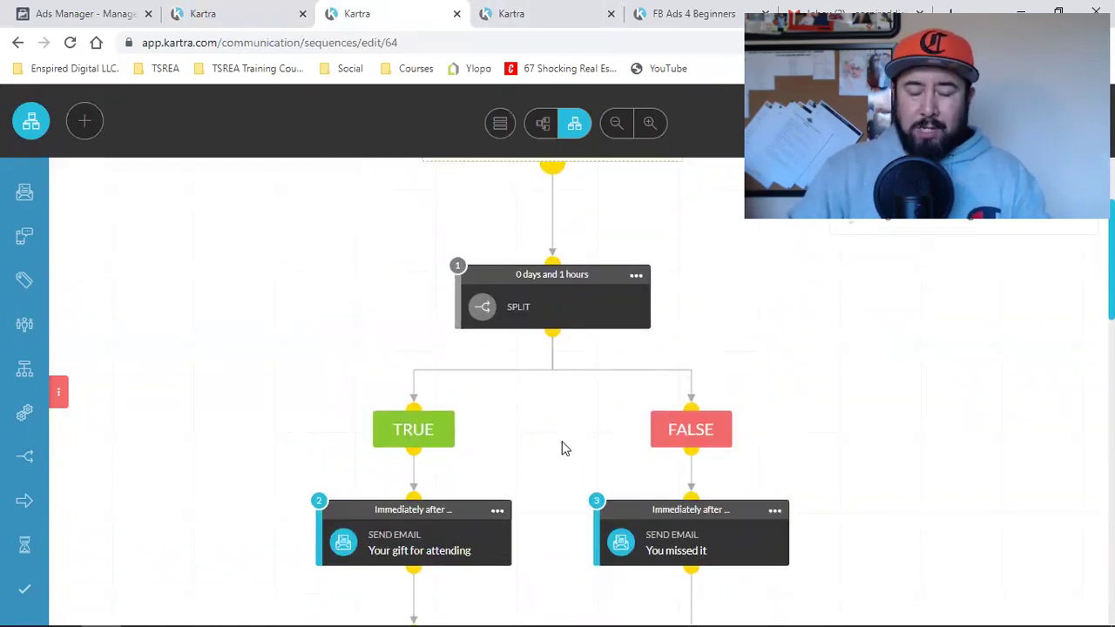
pyautogui.scroll(-4, 562, 448)
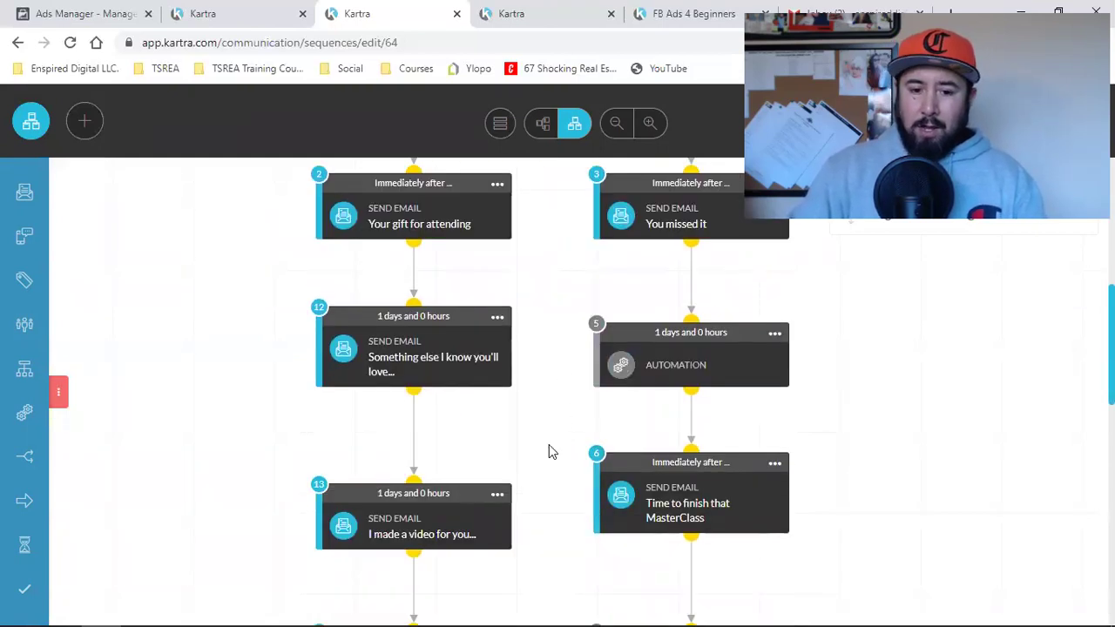
pyautogui.scroll(2, 551, 452)
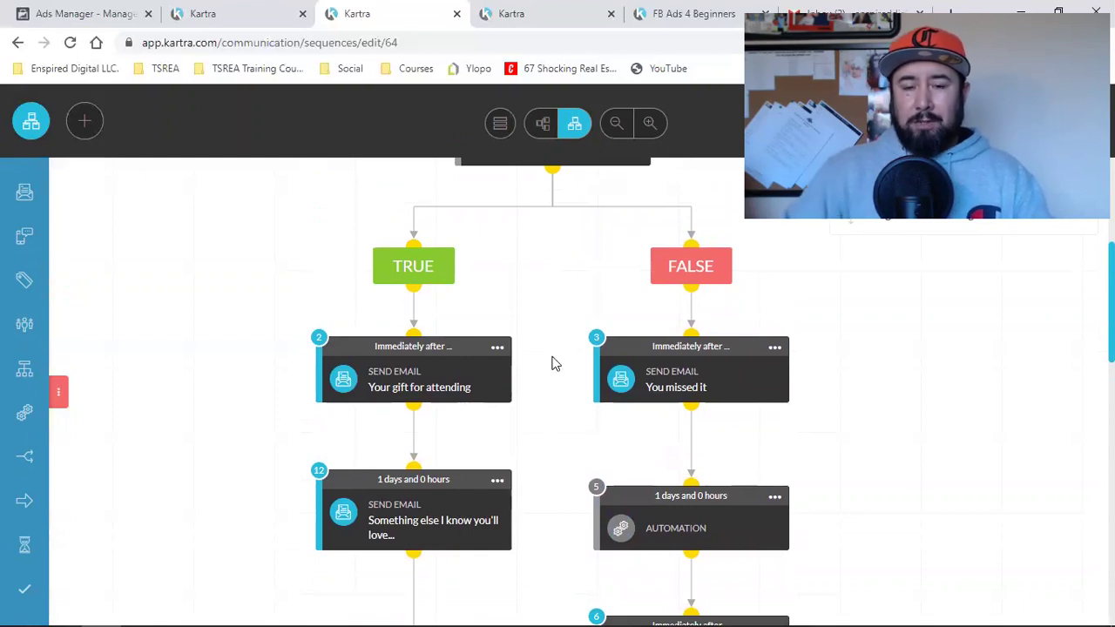
pyautogui.scroll(3, 540, 421)
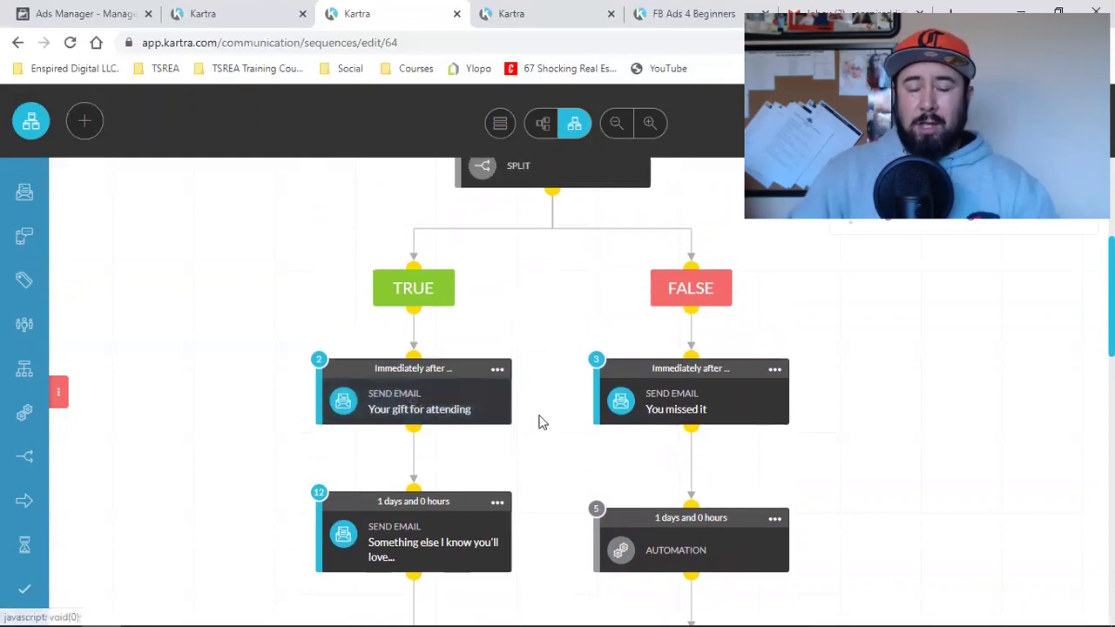
pyautogui.scroll(-3, 540, 420)
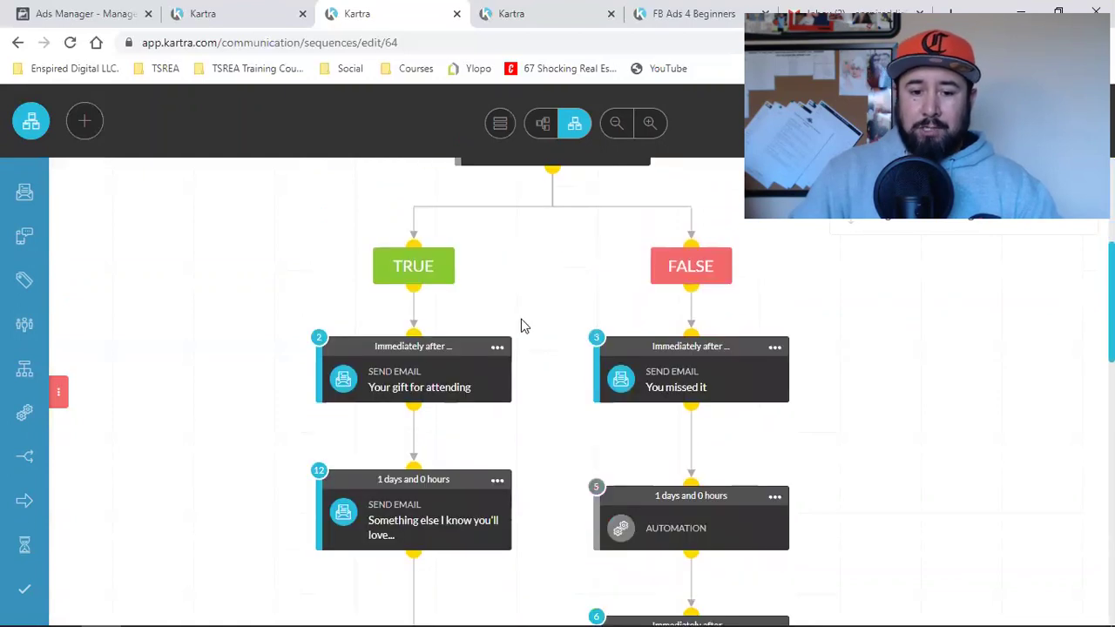
pyautogui.scroll(-2, 707, 447)
pyautogui.moveTo(689, 366)
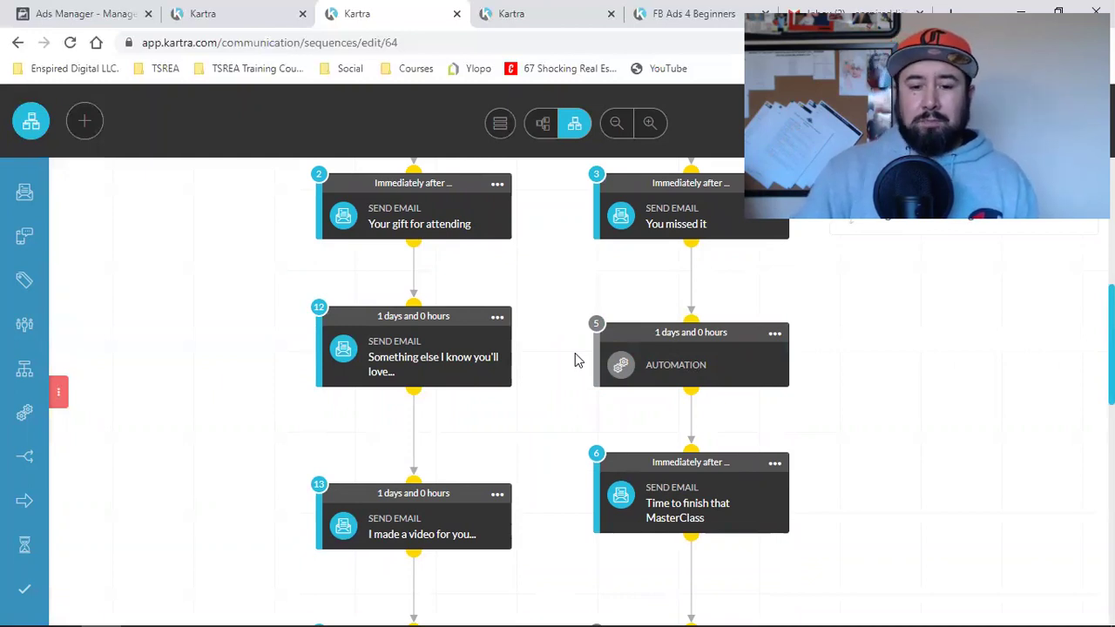
pyautogui.scroll(5, 575, 360)
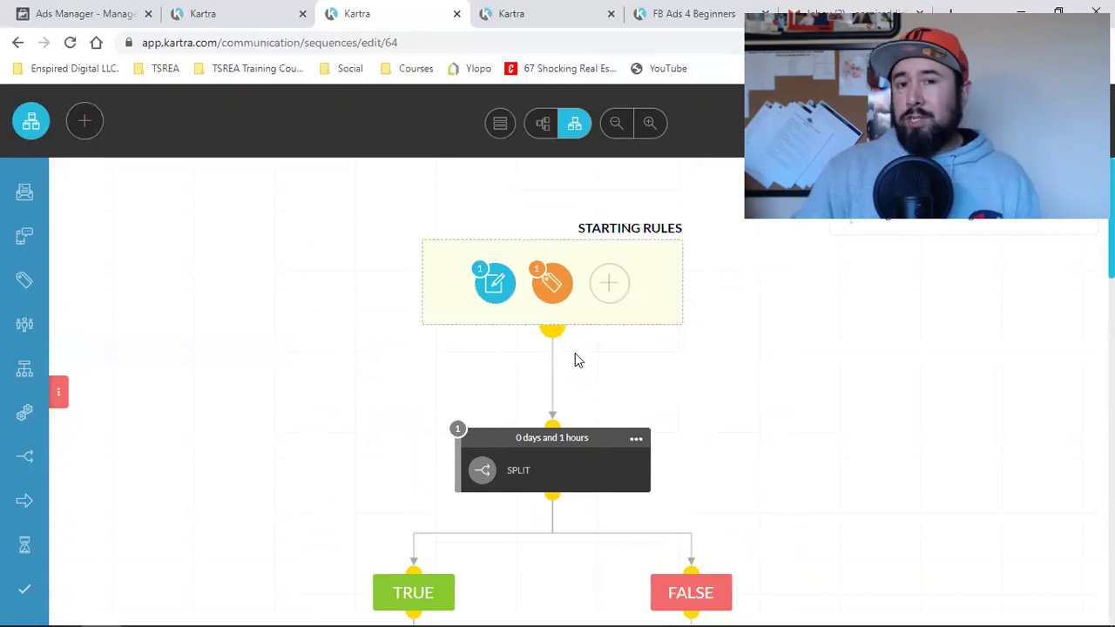